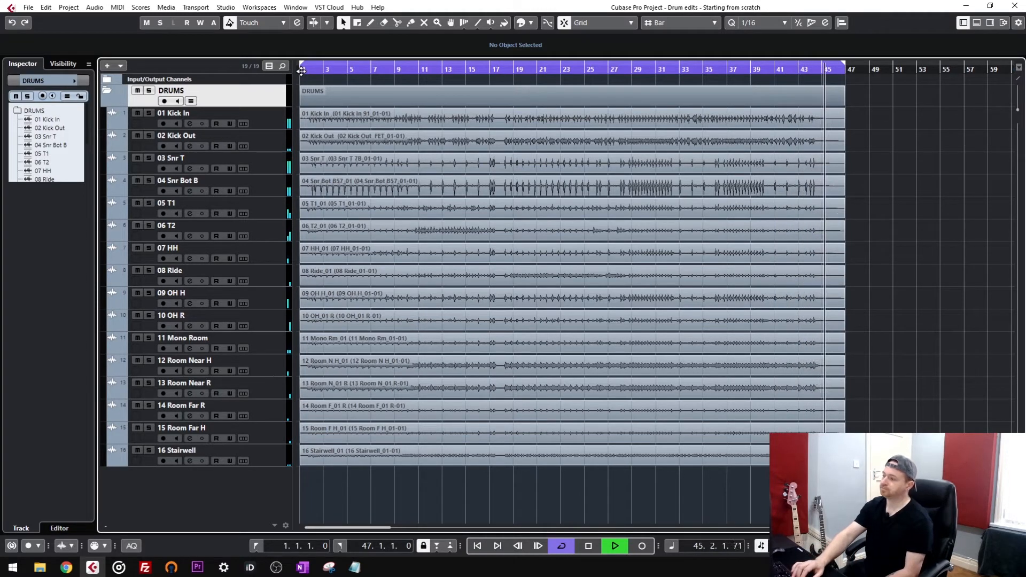
- Stop playback, solo the 01 Kick In track and listen to it from the start of the project
key(space)
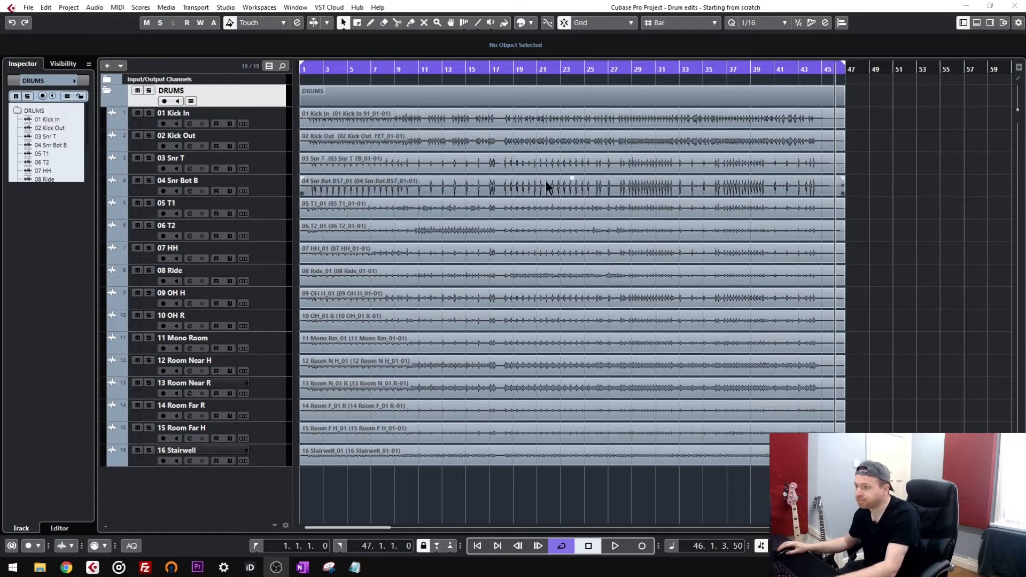
click(149, 113)
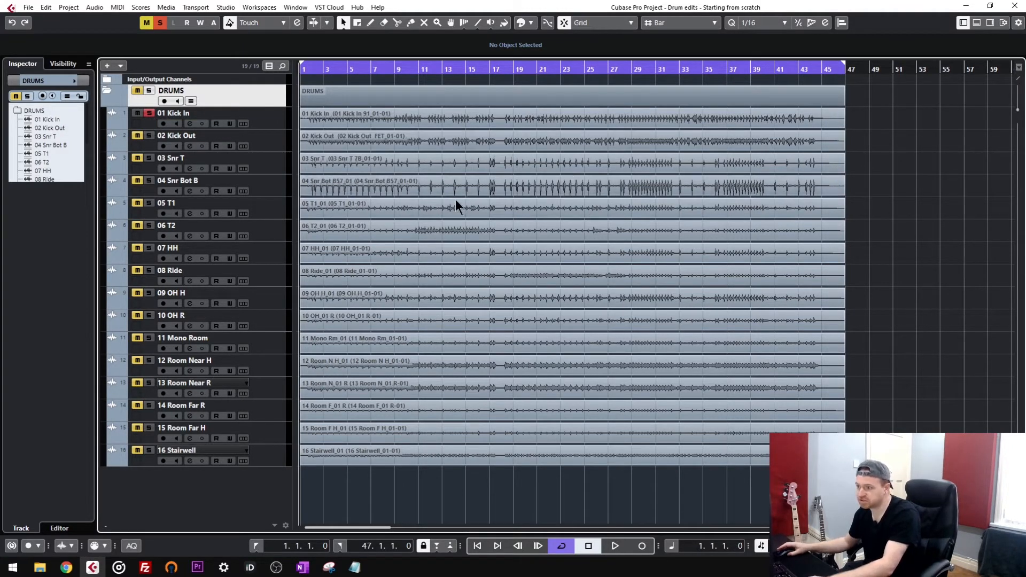
key(space)
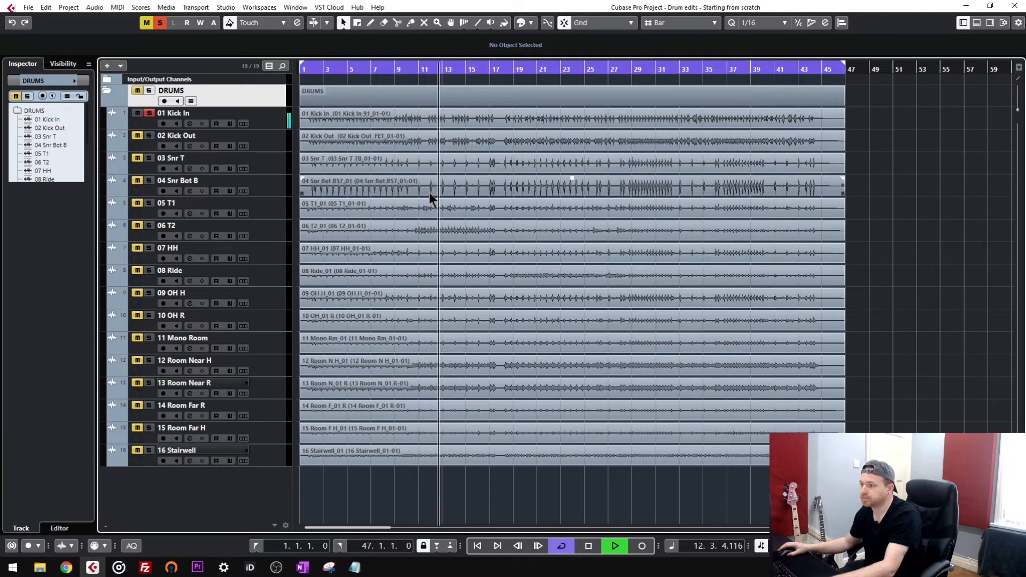
key(space)
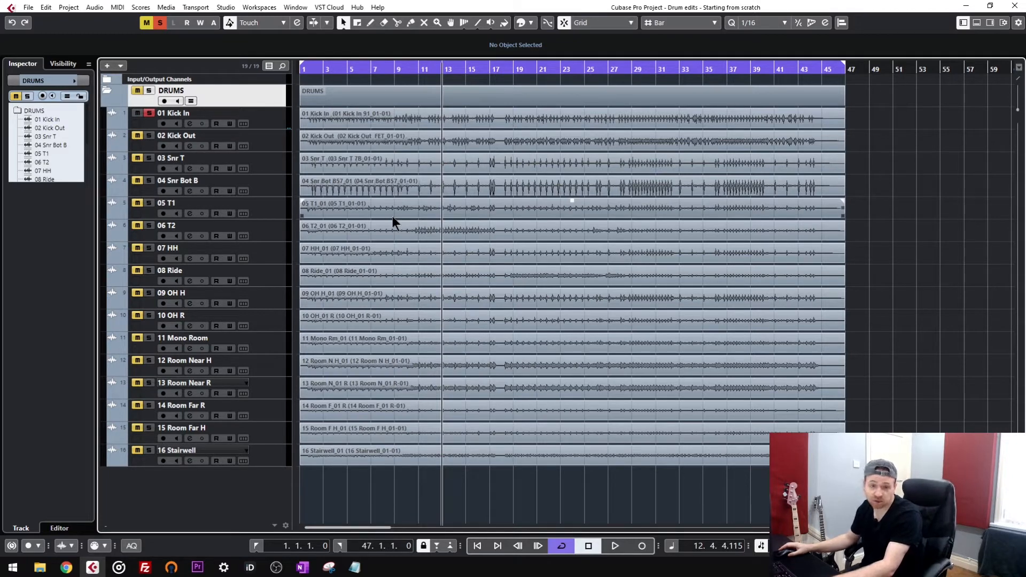
- Unsolo 01 Kick In, solo 03 Snr T and play it back from the start of the project
click(148, 114)
click(149, 158)
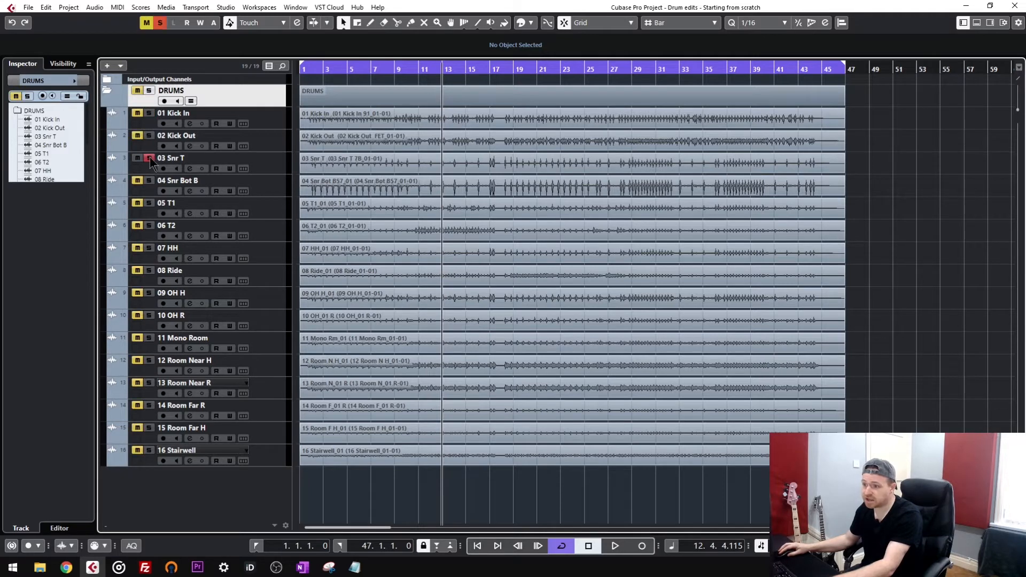
click(313, 80)
key(space)
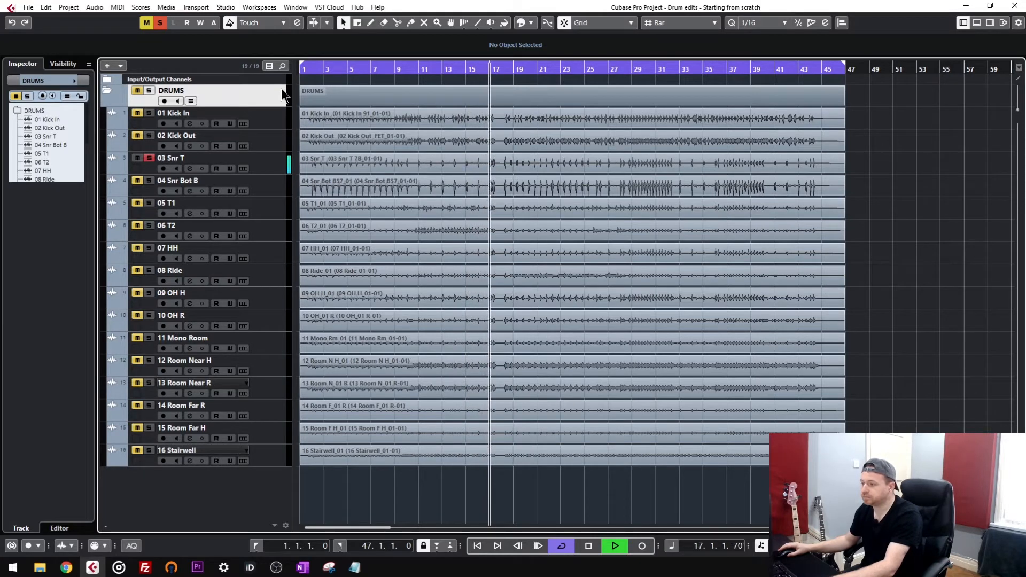
key(space)
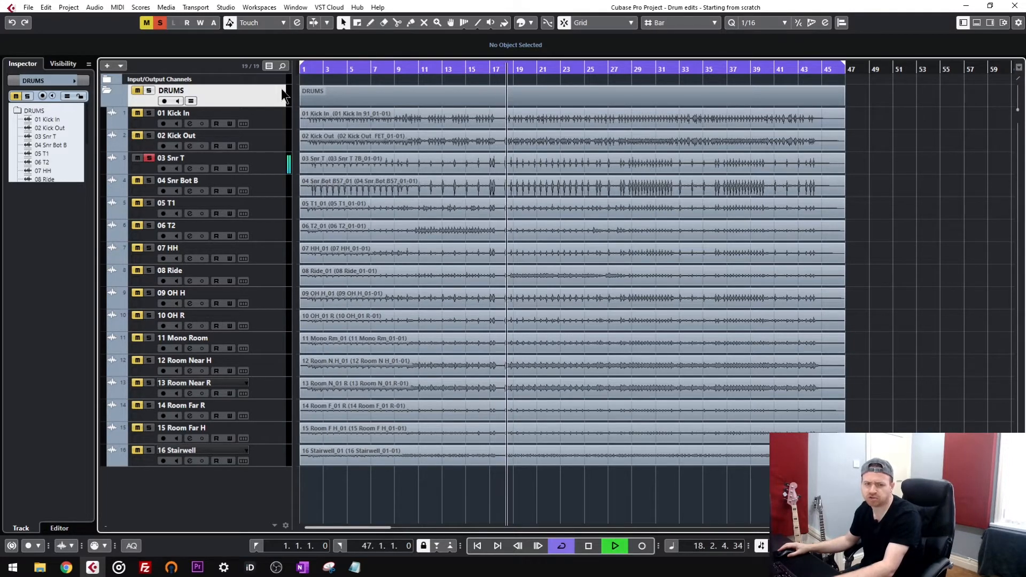
key(space)
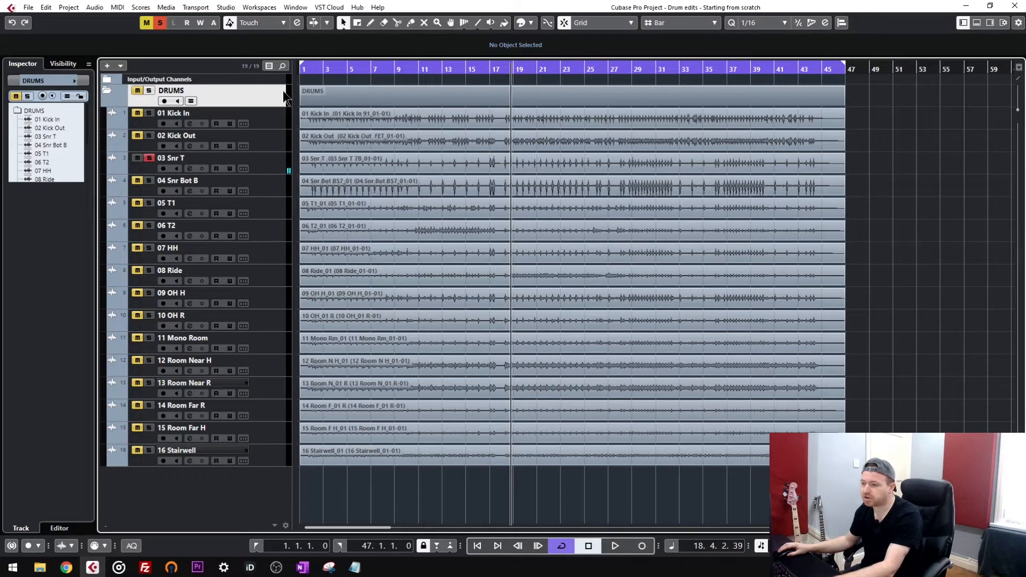
- Solo 05 T1 and 06 T2 together, audition the tom recordings, and clear both solos
click(150, 203)
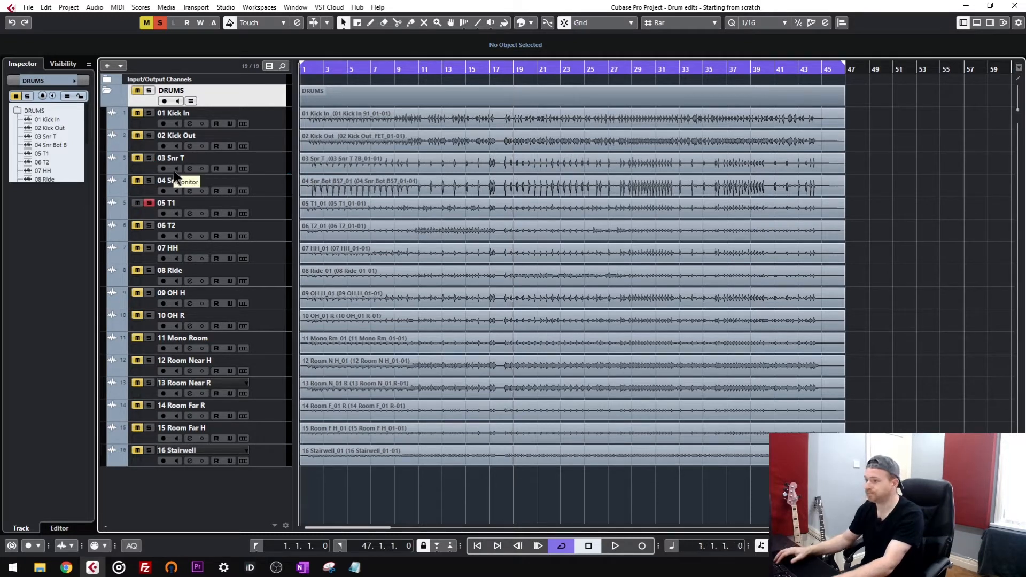
key(space)
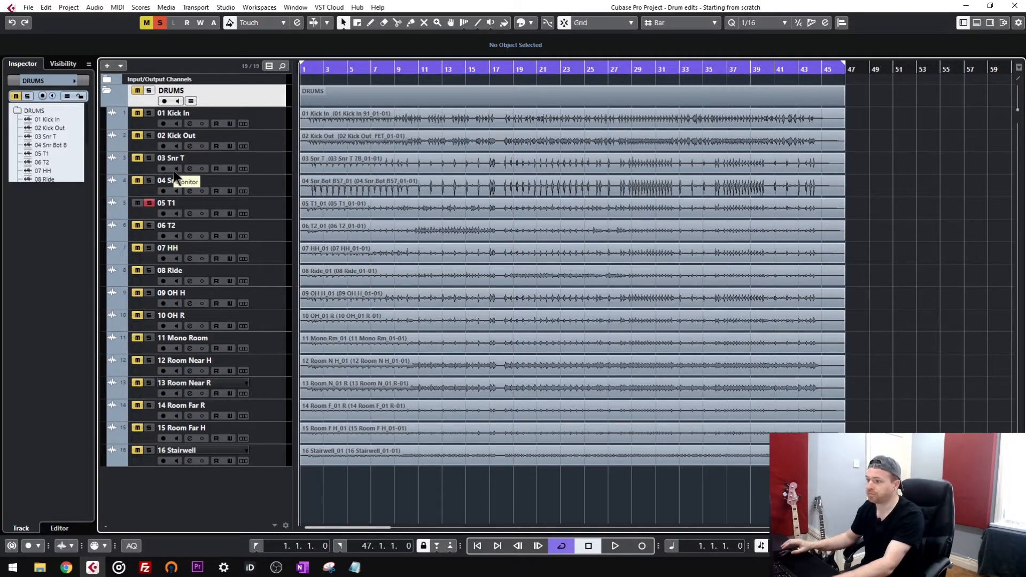
click(150, 225)
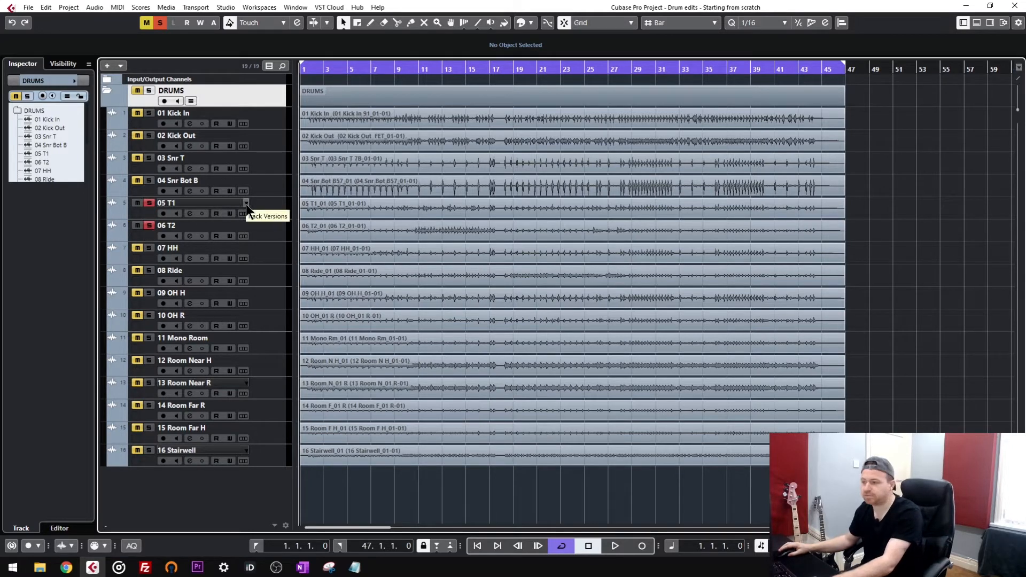
key(space)
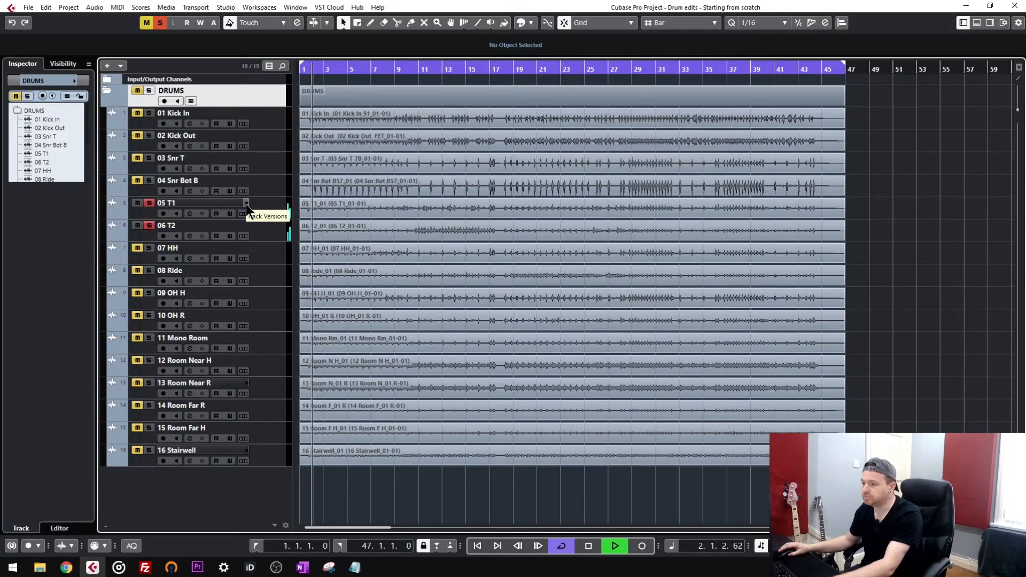
click(416, 70)
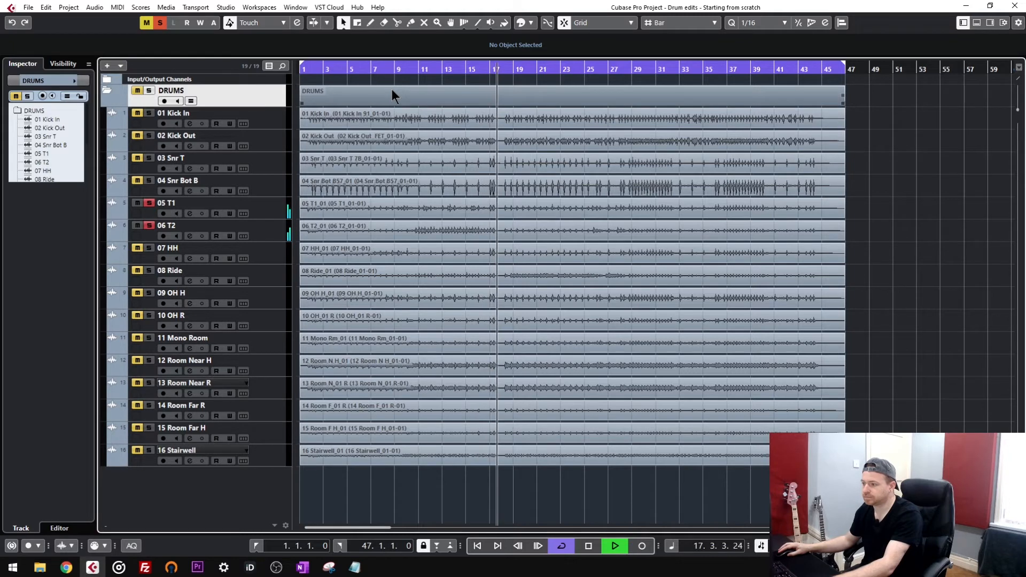
key(space)
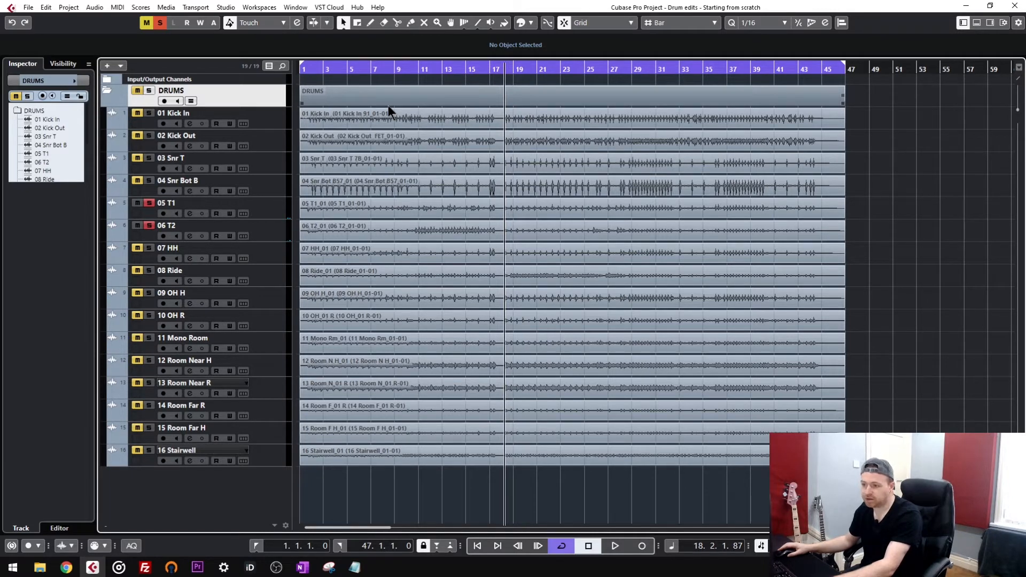
click(149, 204)
click(149, 225)
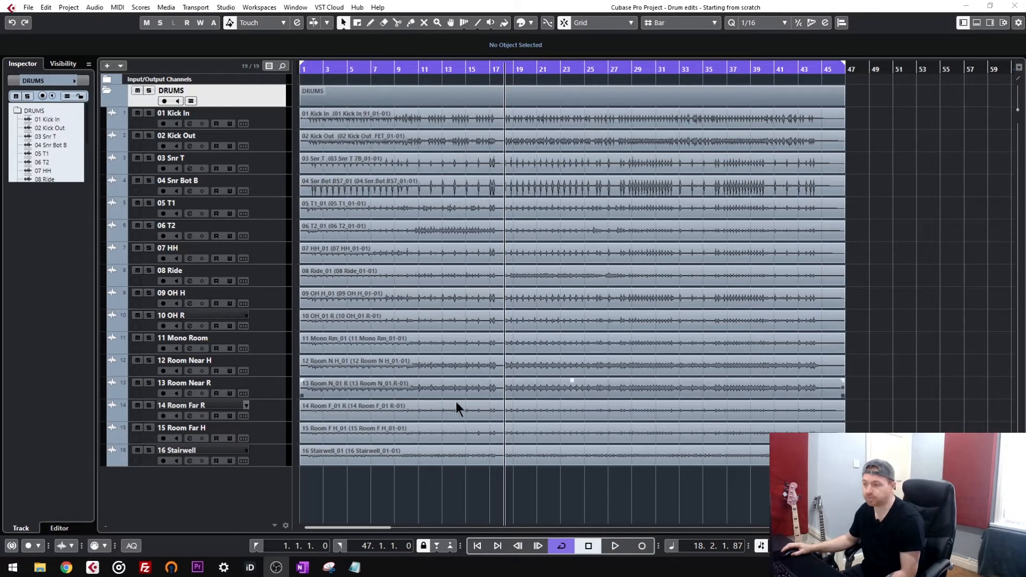
- Add four stereo group tracks routed to Stereo Out
click(248, 507)
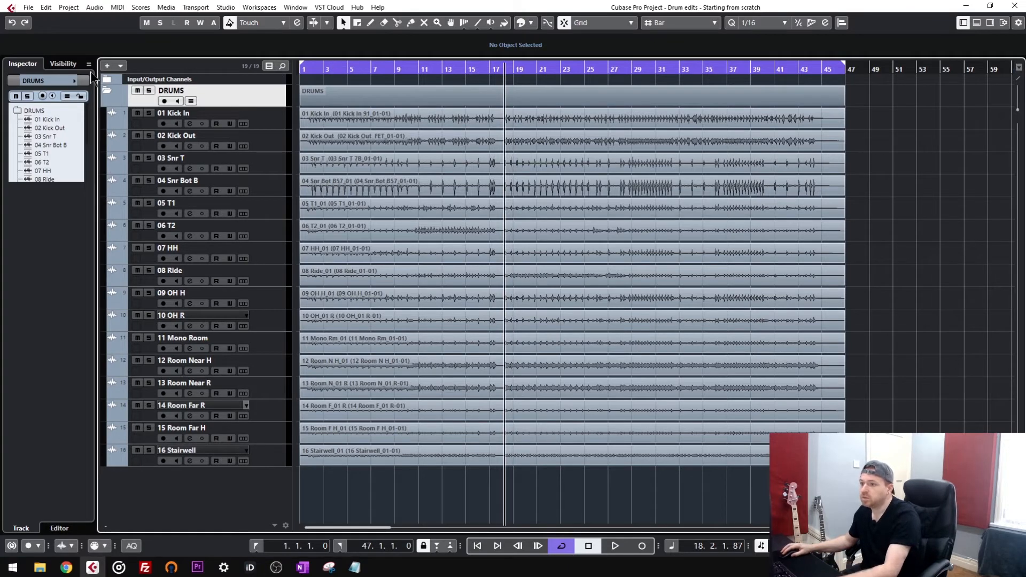
click(106, 65)
click(439, 245)
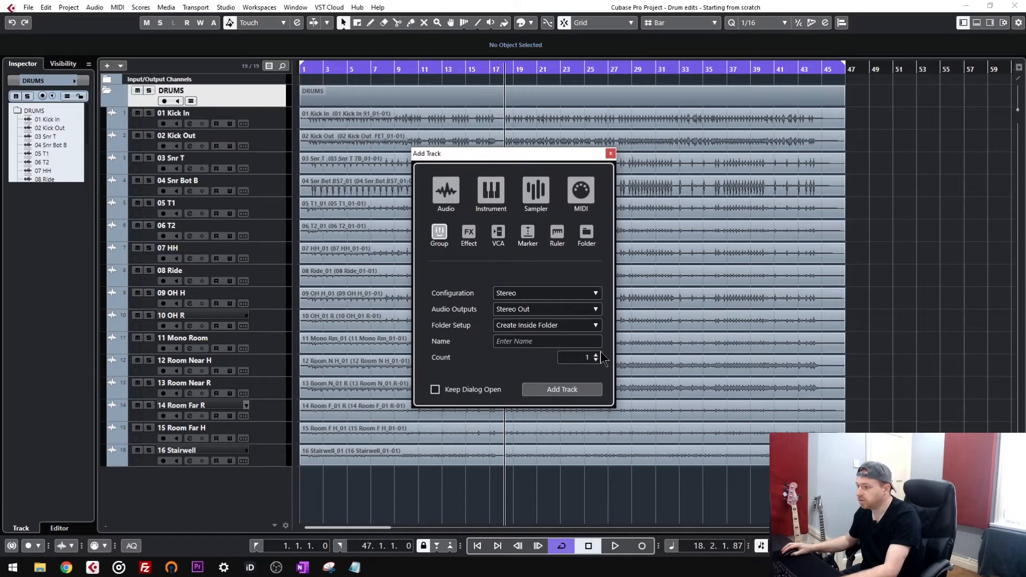
click(596, 355)
click(595, 355)
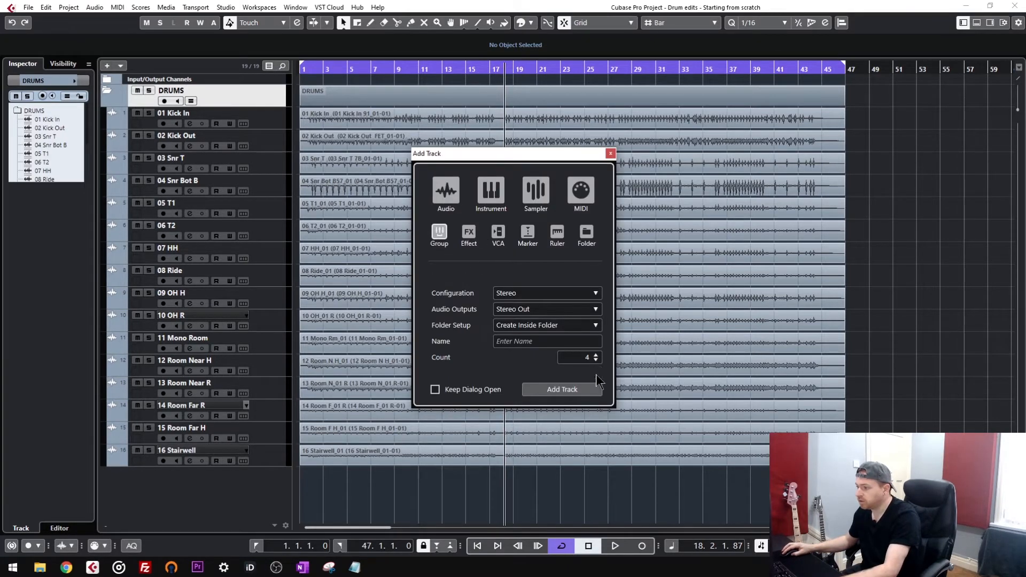
click(562, 389)
- Rename the first new group track KICK
scroll(201, 447, down, 3)
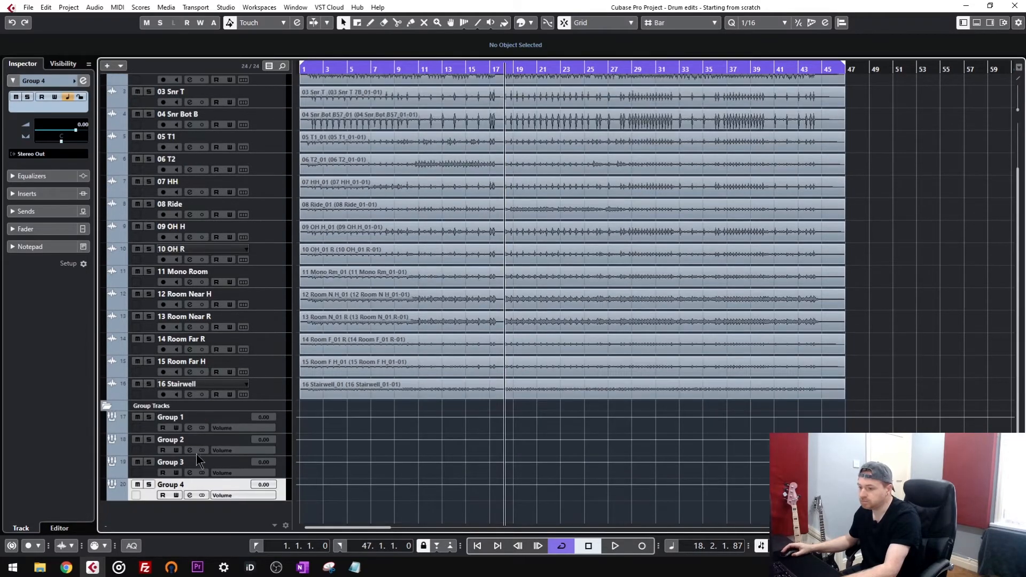
double_click(175, 418)
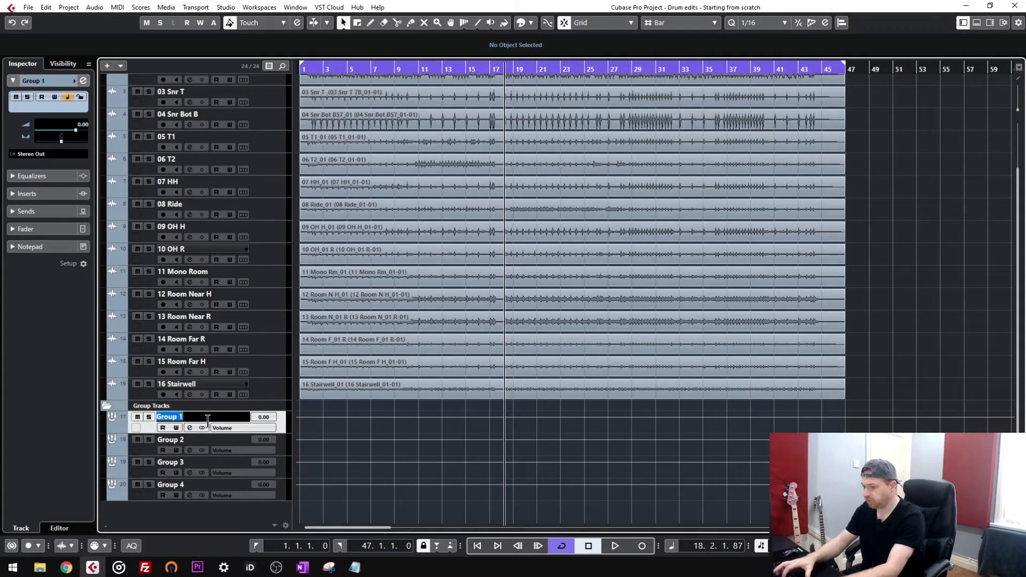
text(kl)
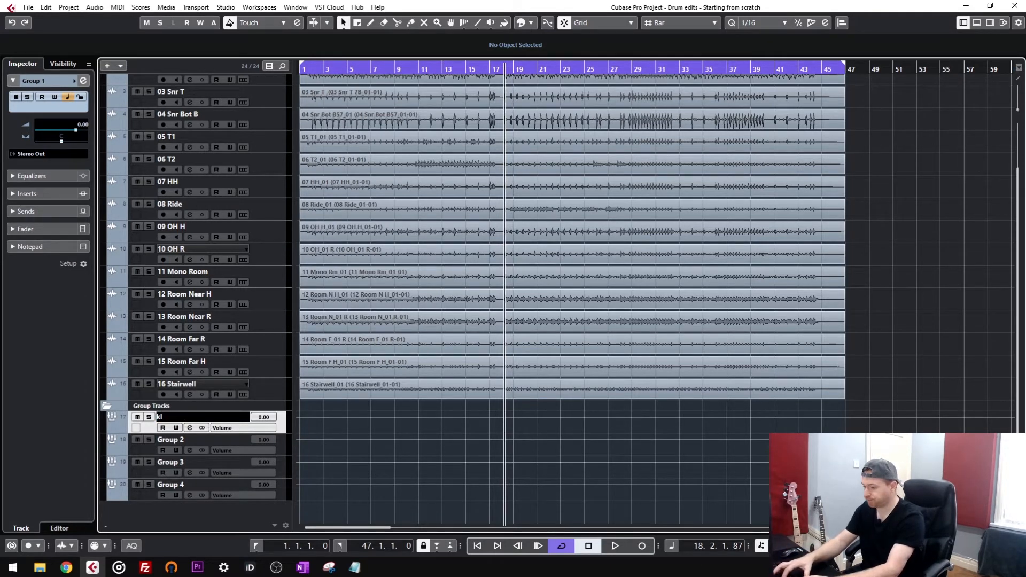
key(BackSpace)
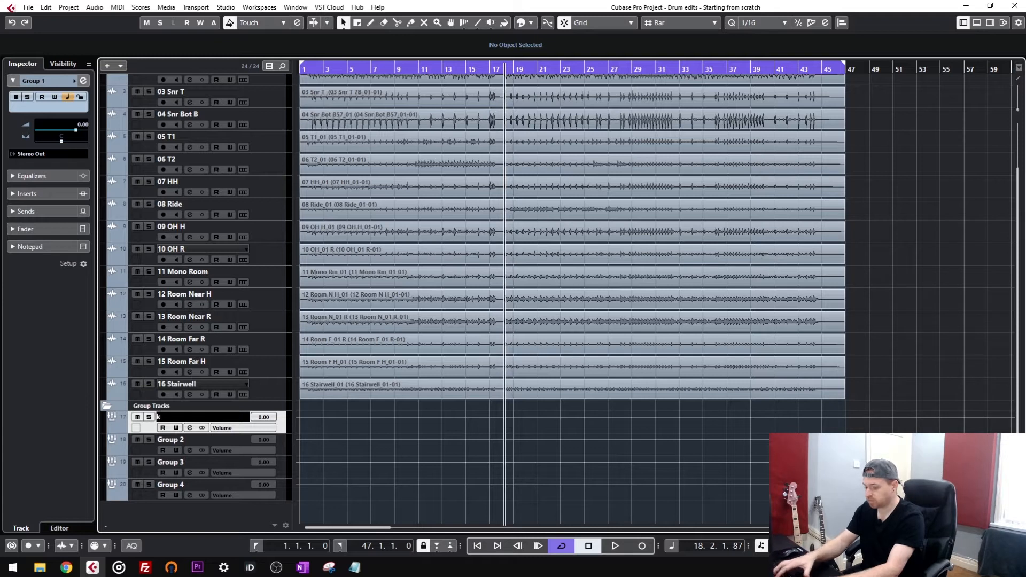
key(BackSpace)
text(KICK)
key(Tab)
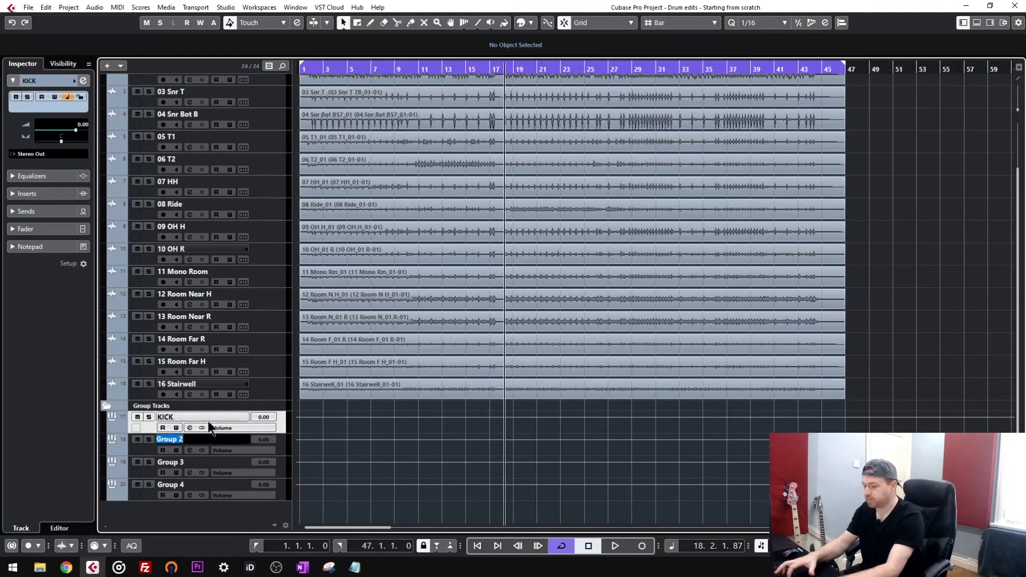
- Rename the remaining three group tracks SNARE, TOM 1 and TOM 2
text(SNARE)
key(Tab)
text(T)
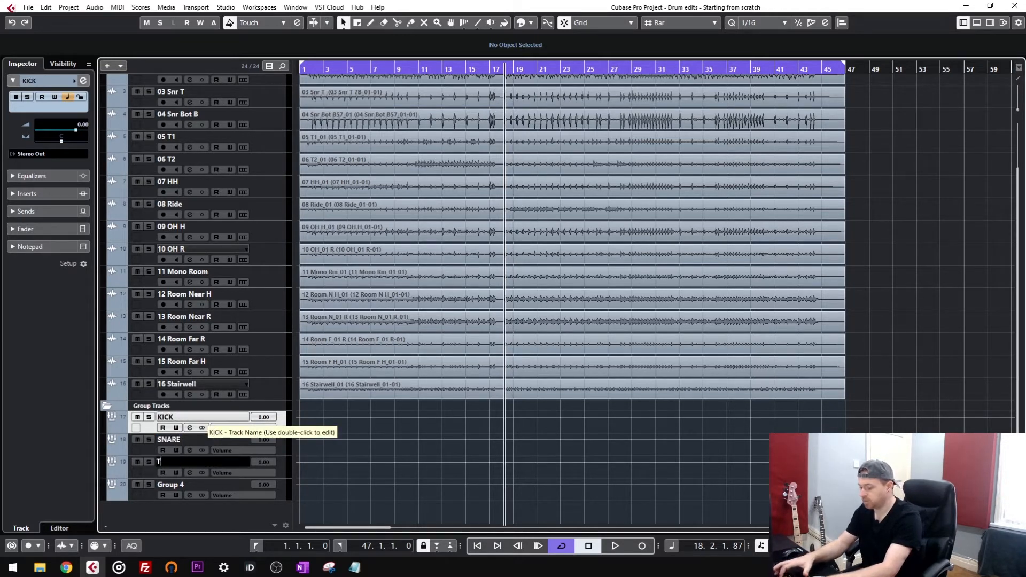
text(OM 1)
key(Tab)
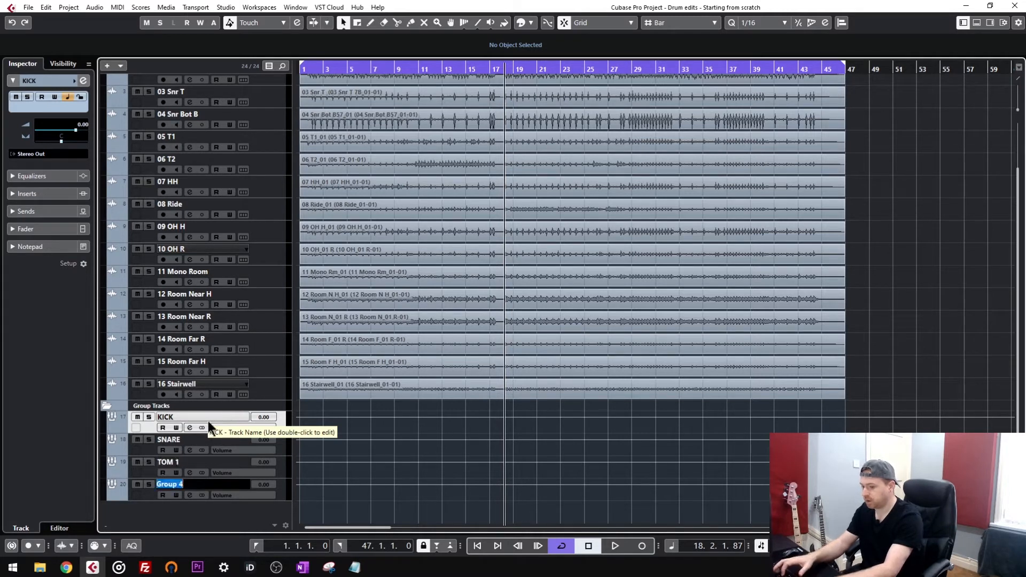
text(TOM 2)
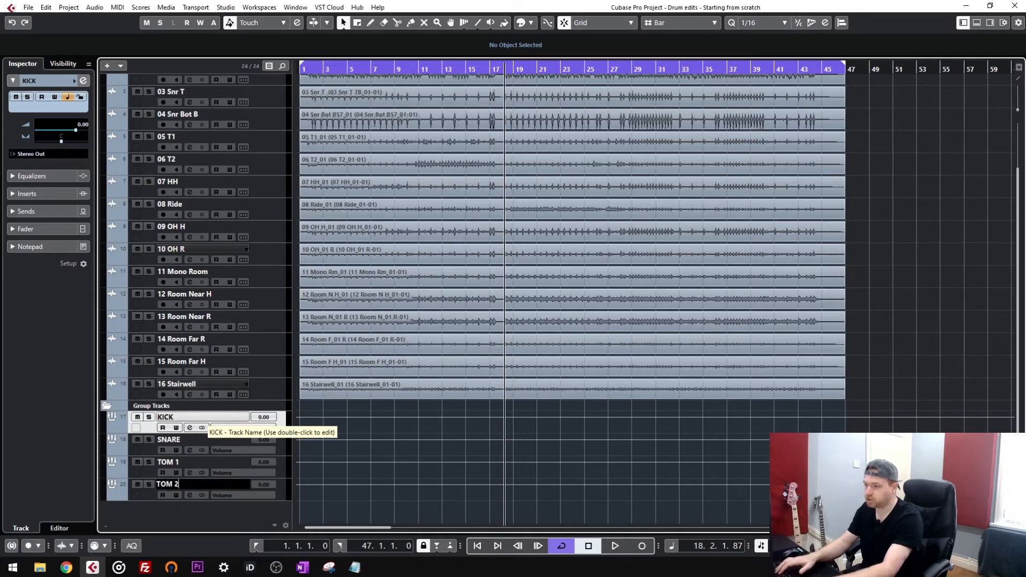
key(Return)
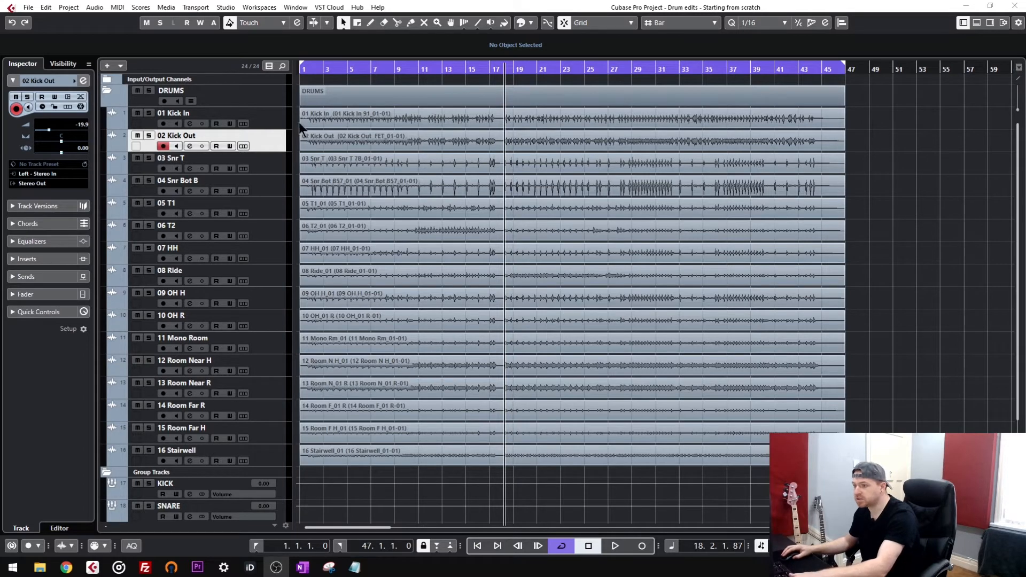
- Open the MixConsole and select the 01 Kick In, 03 Snr T, 05 T1 and 06 T2 channels together
key(F3)
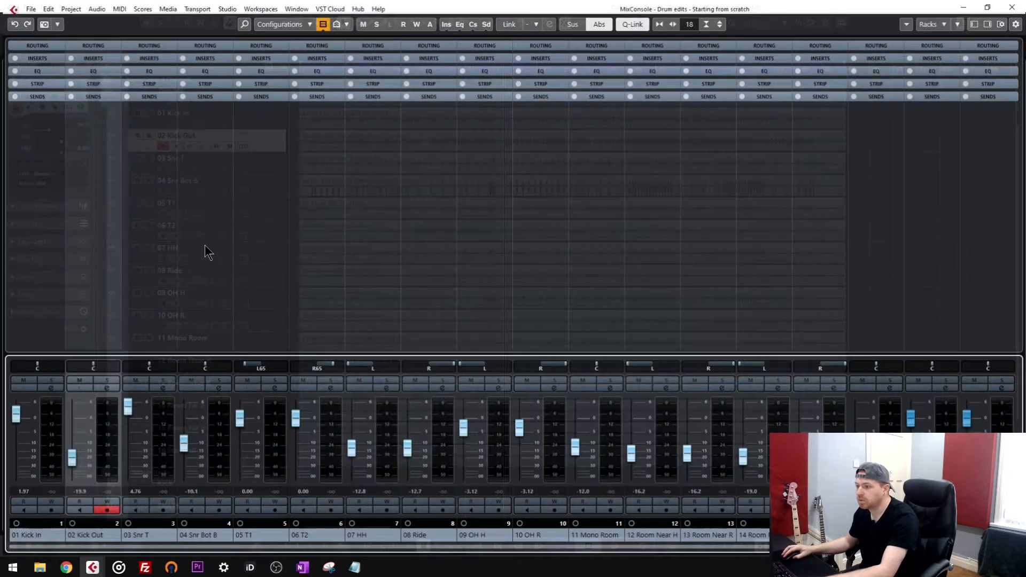
click(20, 534)
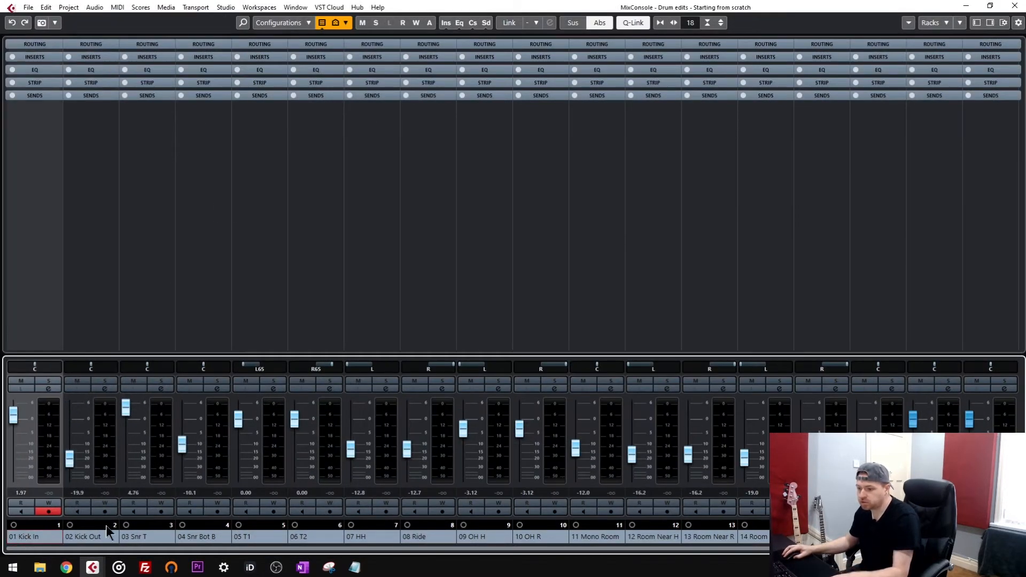
ctrl+click(141, 534)
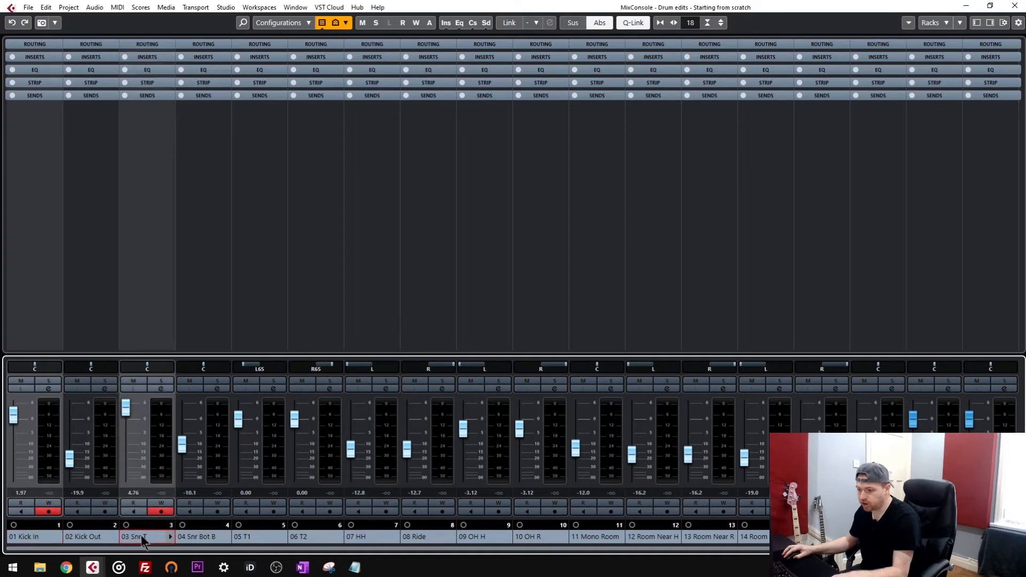
ctrl+click(256, 535)
ctrl+click(312, 538)
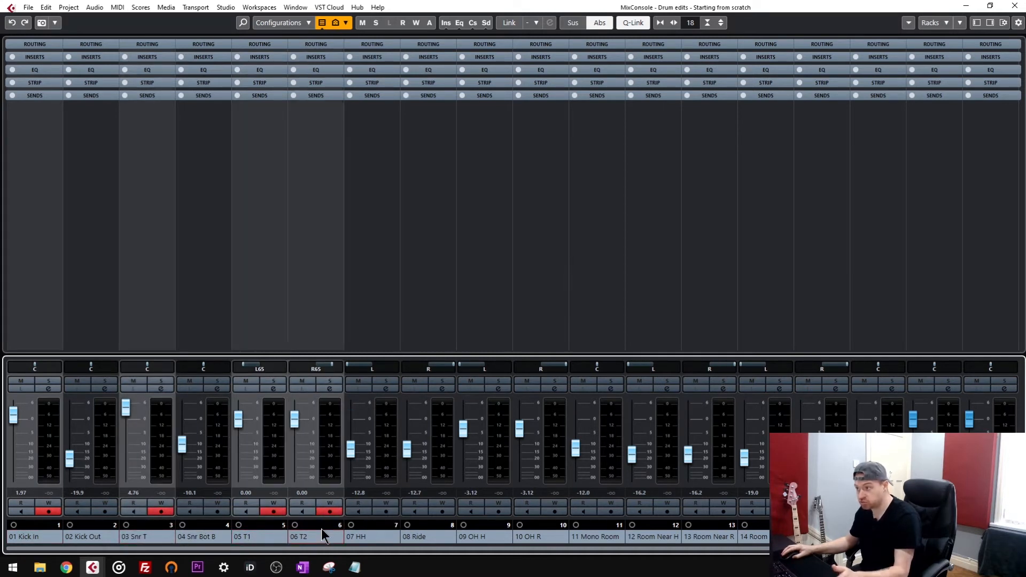
- With Q-Link and absolute mode on, assign the first four sends of the selected channels to the KICK, SNARE, TOM 1 and TOM 2 groups
click(90, 97)
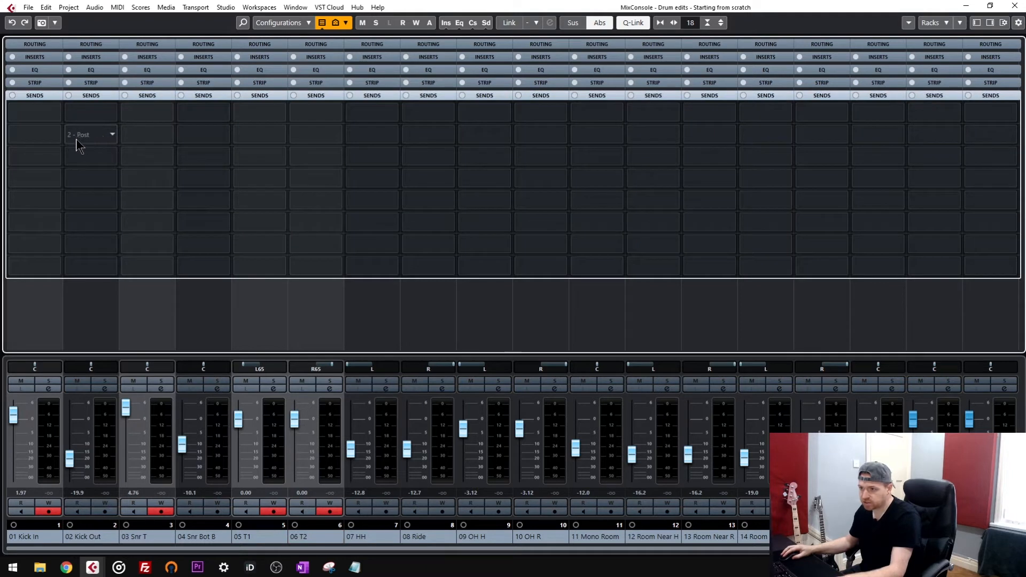
click(632, 24)
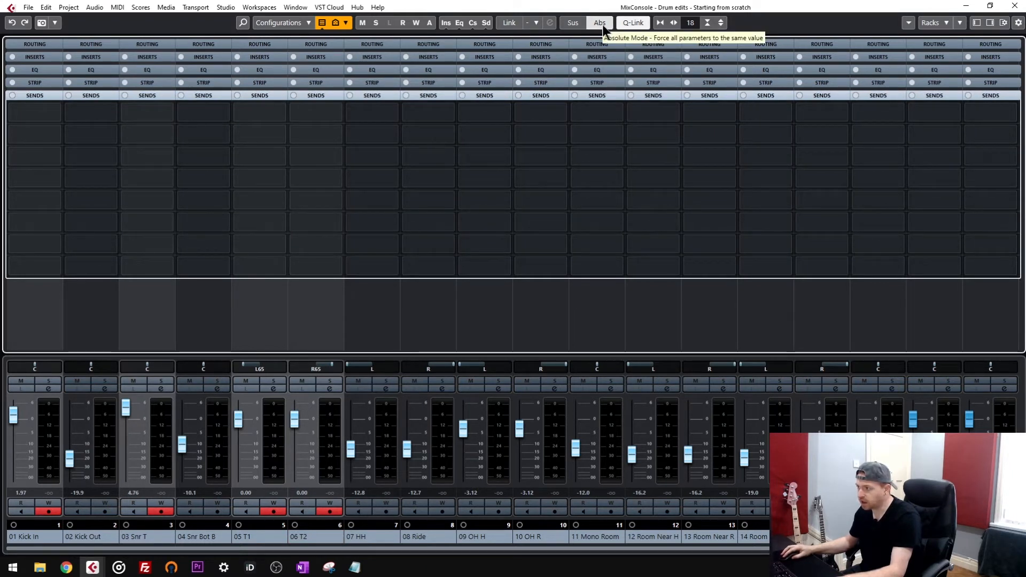
click(600, 24)
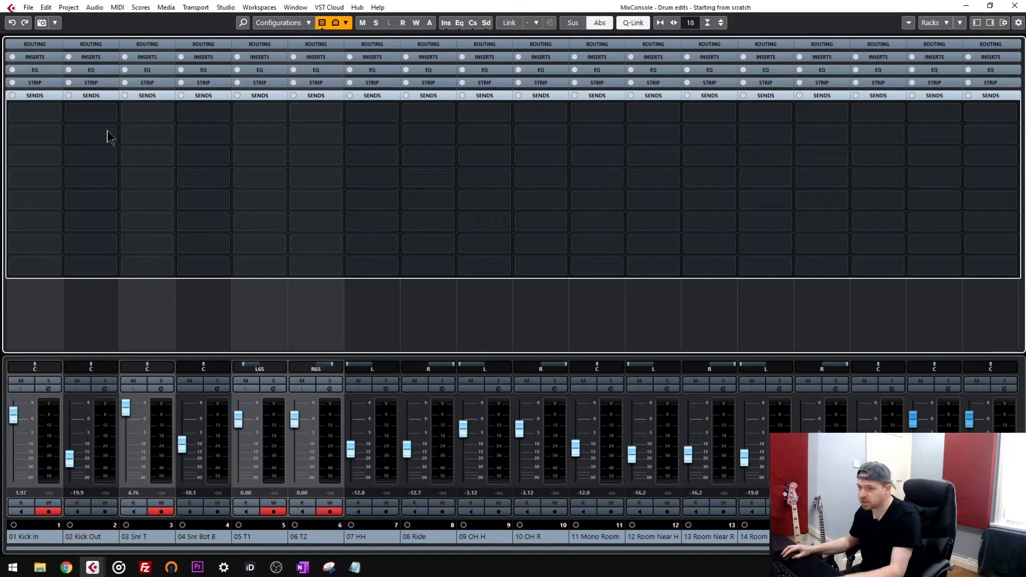
click(17, 109)
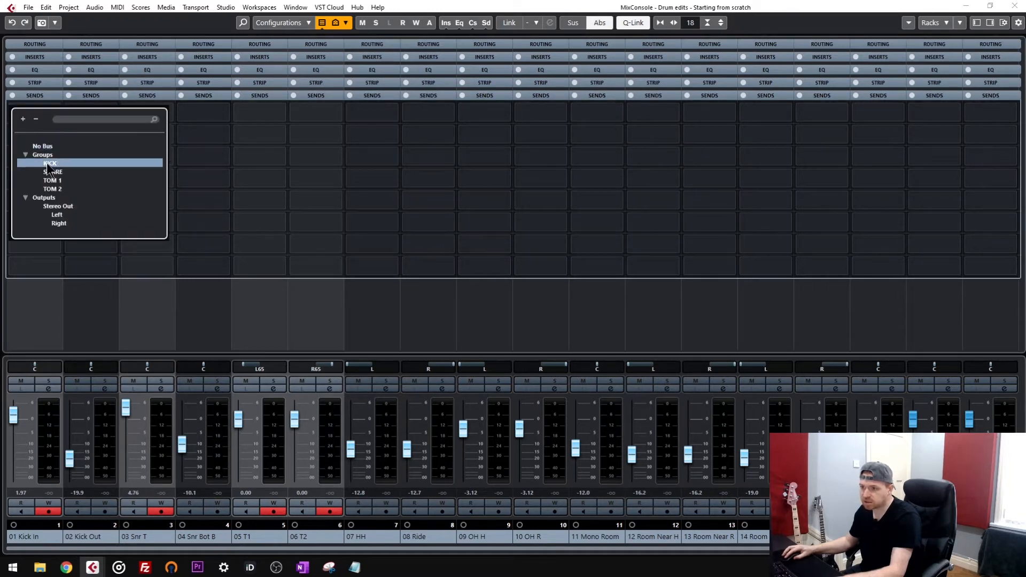
click(48, 163)
click(25, 133)
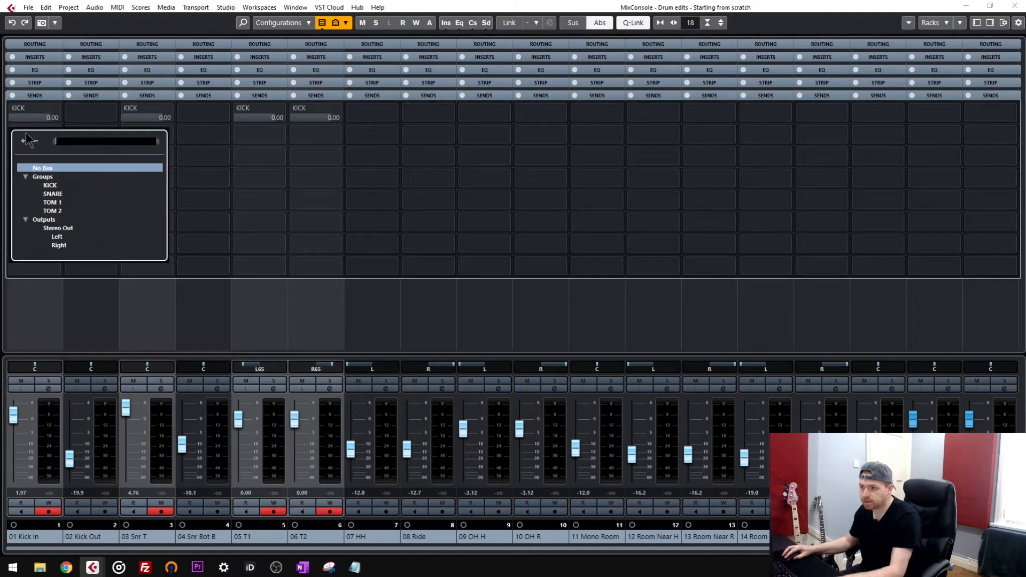
click(52, 194)
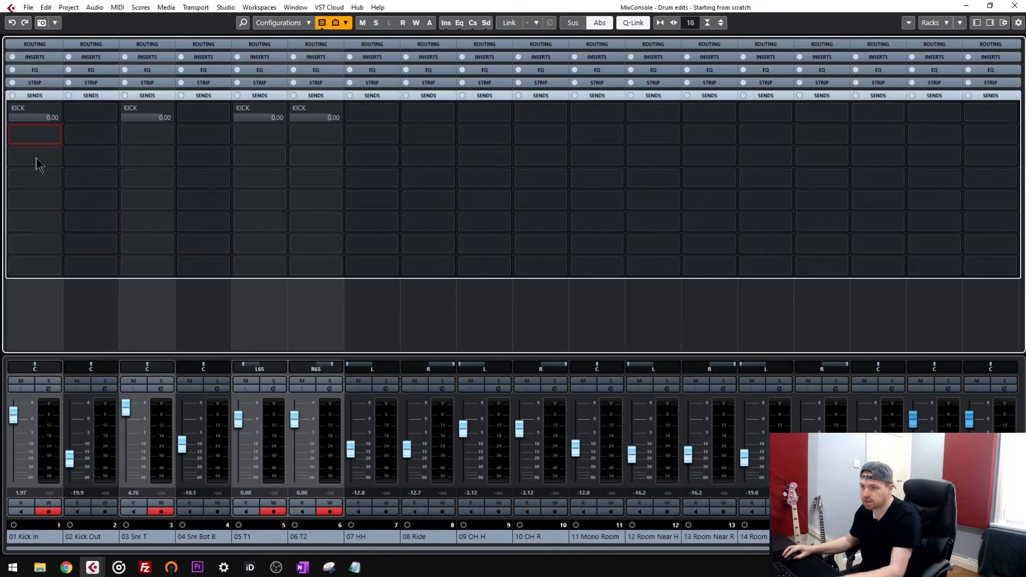
click(27, 155)
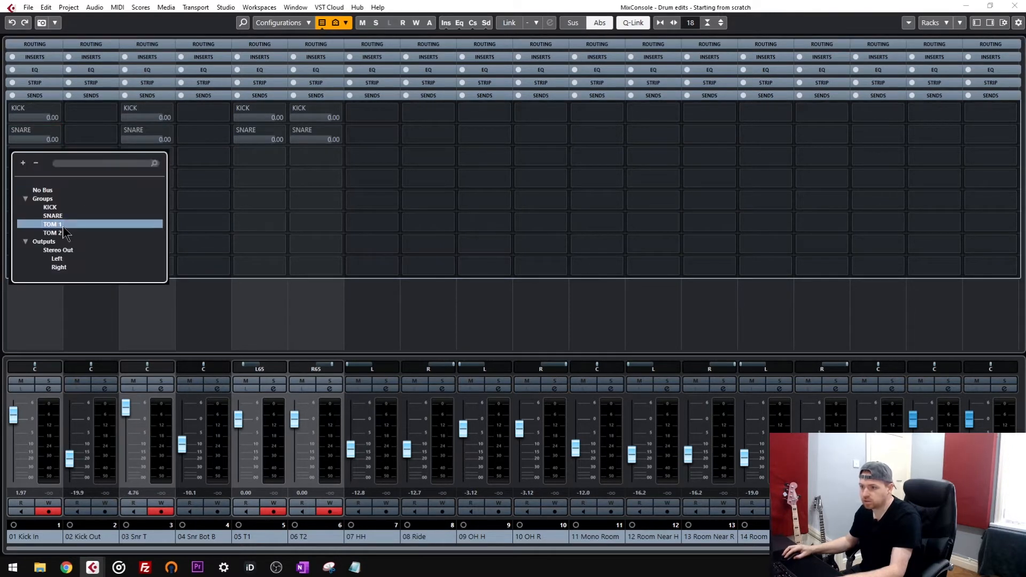
click(53, 224)
click(29, 177)
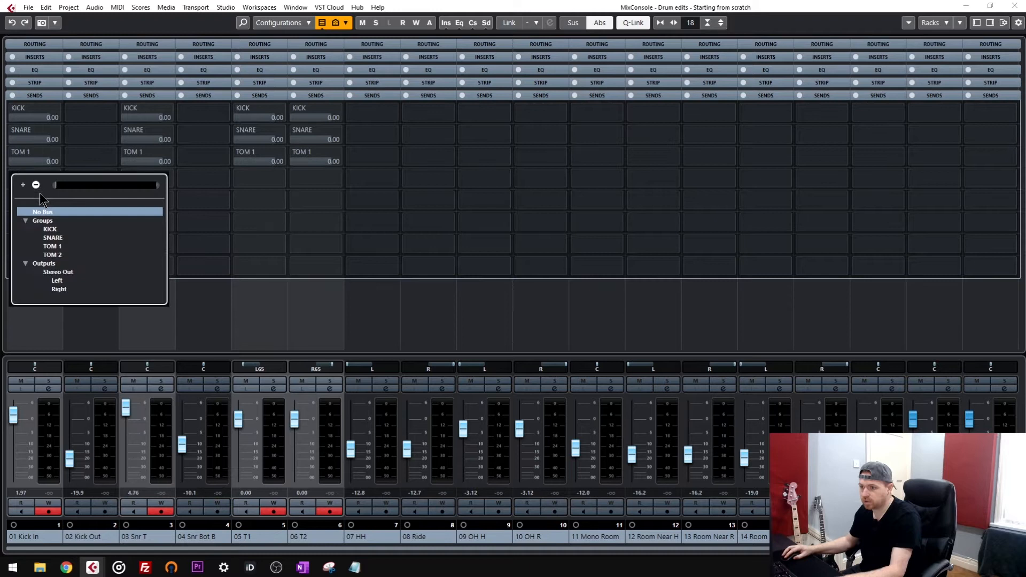
click(52, 255)
- Activate the KICK, SNARE, TOM 1 and TOM 2 sends on all four linked channels
click(12, 107)
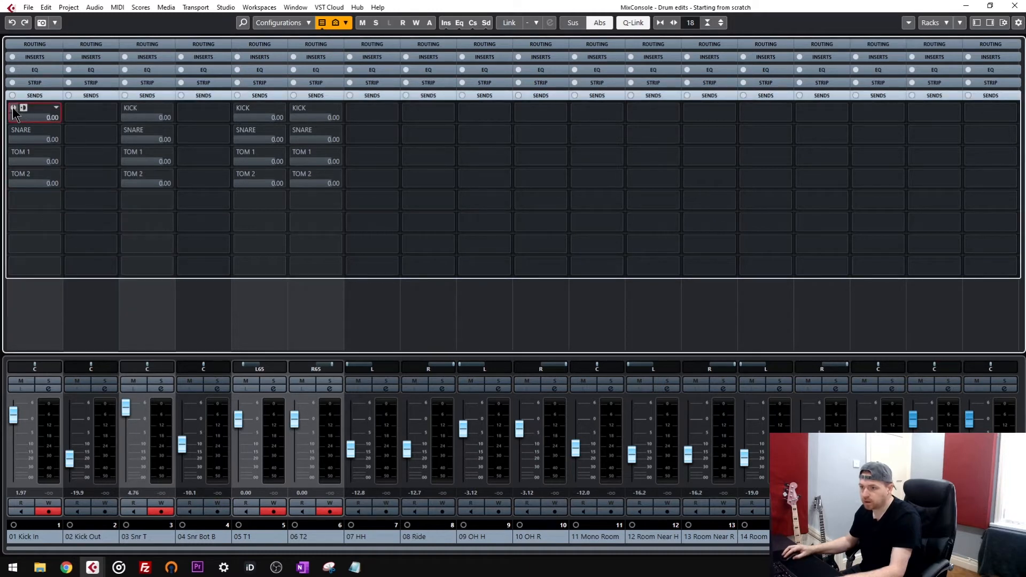
click(12, 129)
click(12, 151)
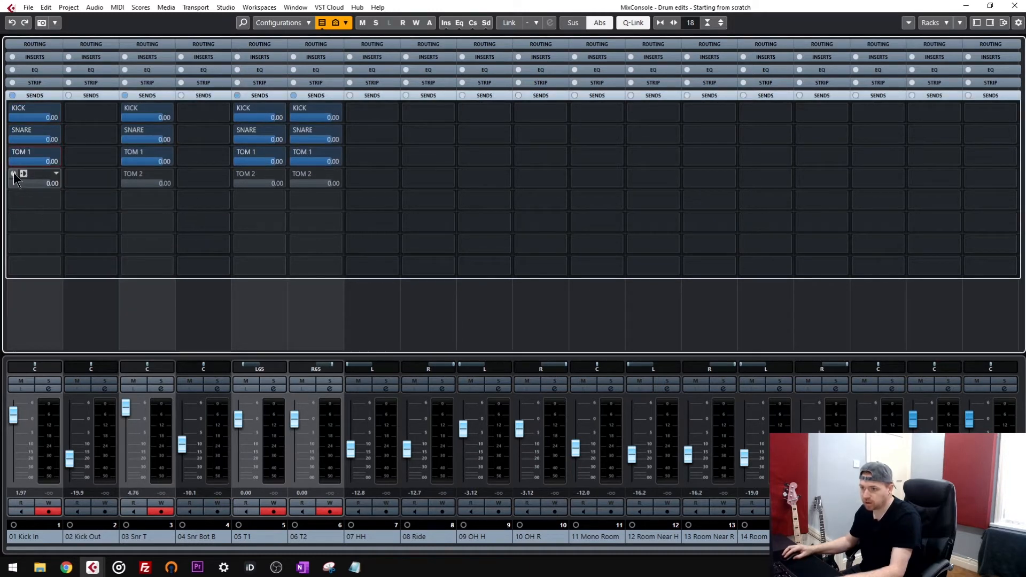
click(13, 173)
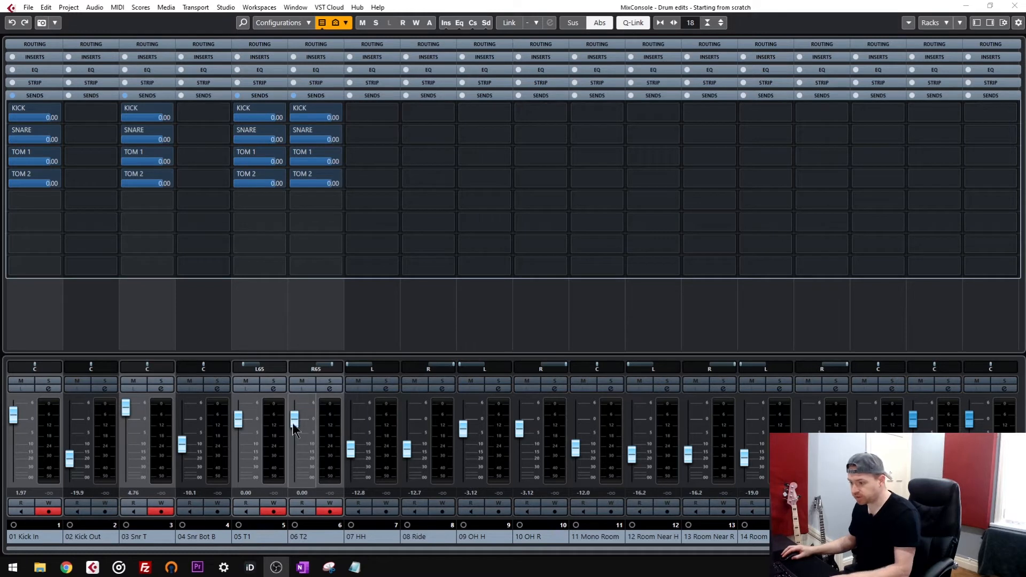
- Enable solo defeat on the four linked close-mic channels and pull their volume faders down to -∞
ctrl+alt+click(328, 381)
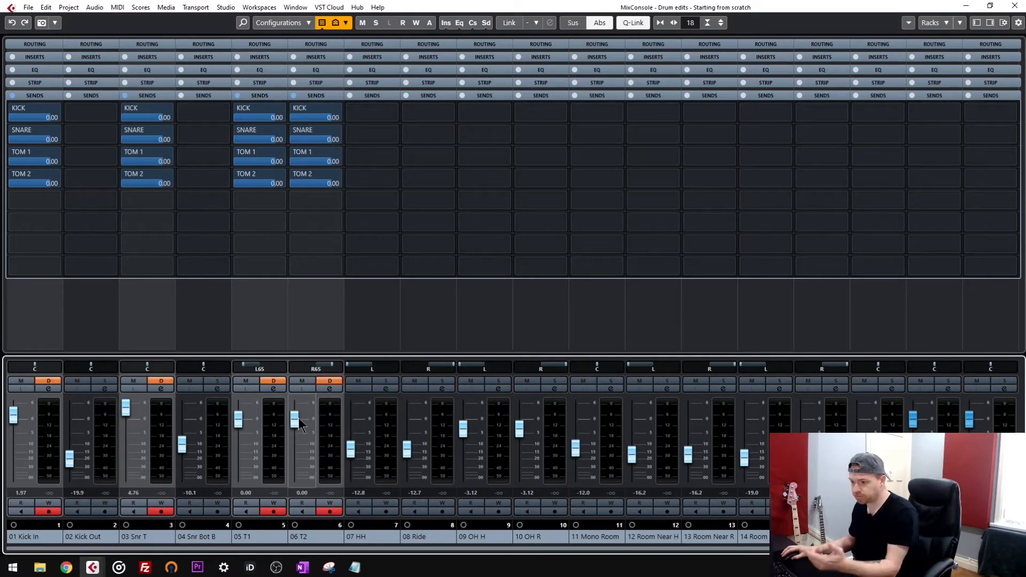
drag(294, 419, 286, 492)
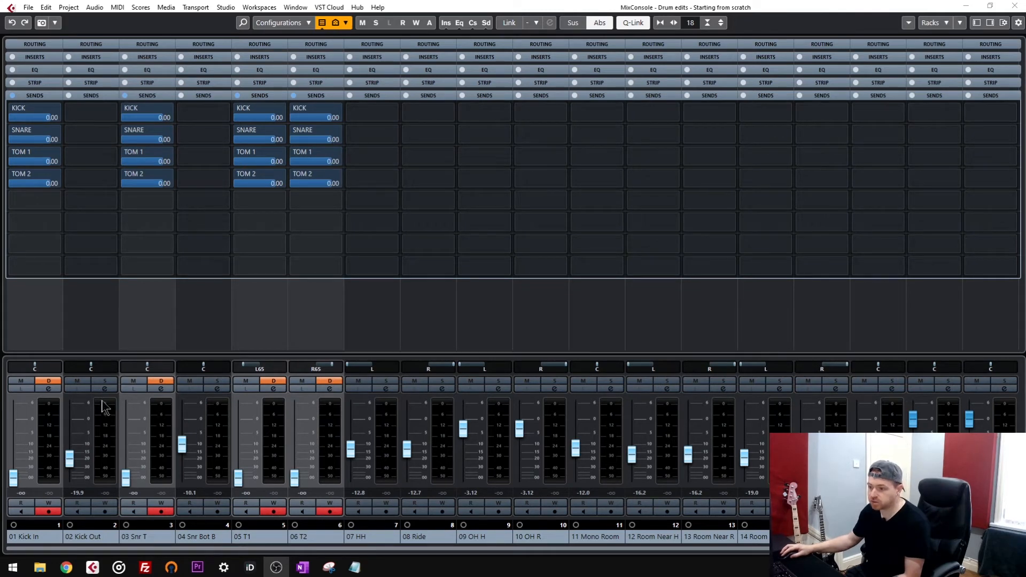
- In the 01 Kick In channel settings, pan all four sends hard right for the linked channels
click(47, 390)
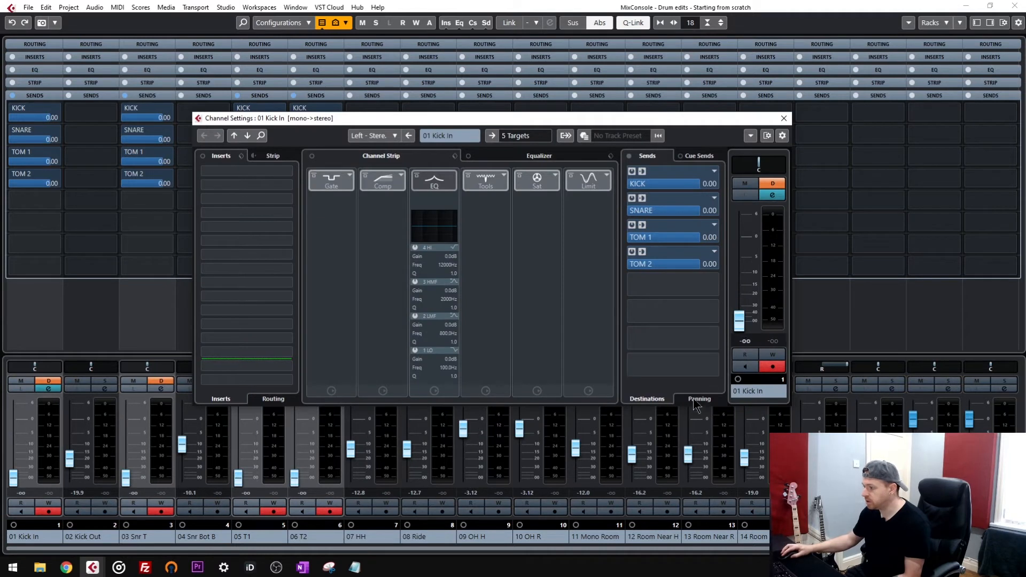
click(700, 401)
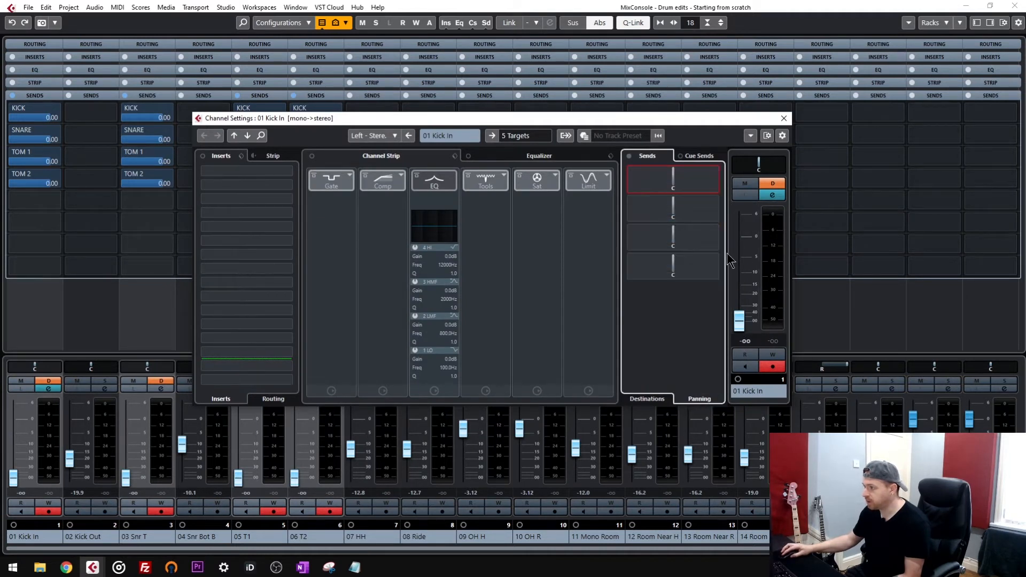
drag(676, 186, 719, 185)
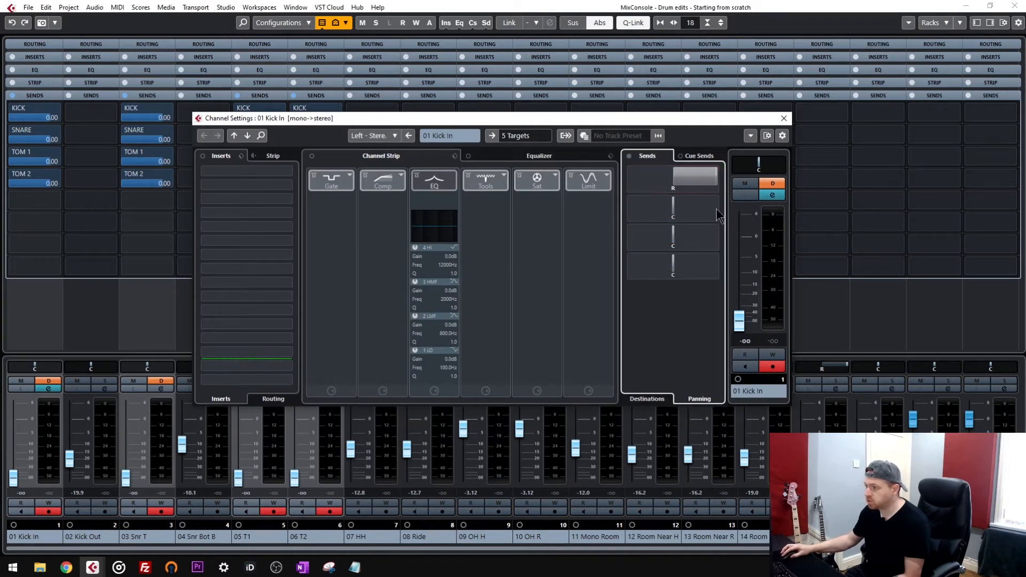
drag(674, 214, 719, 214)
drag(674, 241, 719, 264)
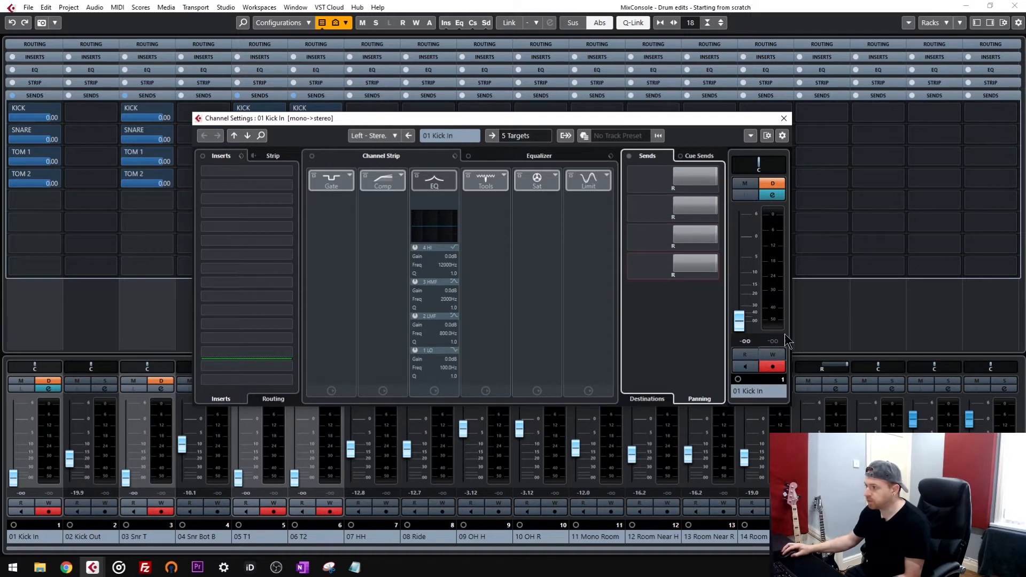
- Switch off Q-Link and absolute mode and pan only the KICK send of 01 Kick In hard left
click(625, 24)
click(598, 26)
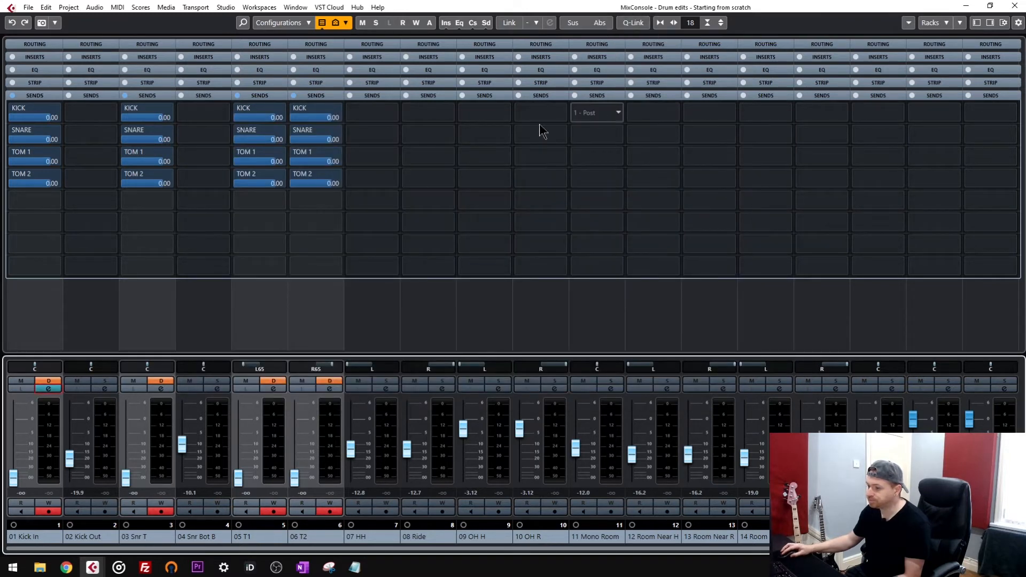
click(49, 389)
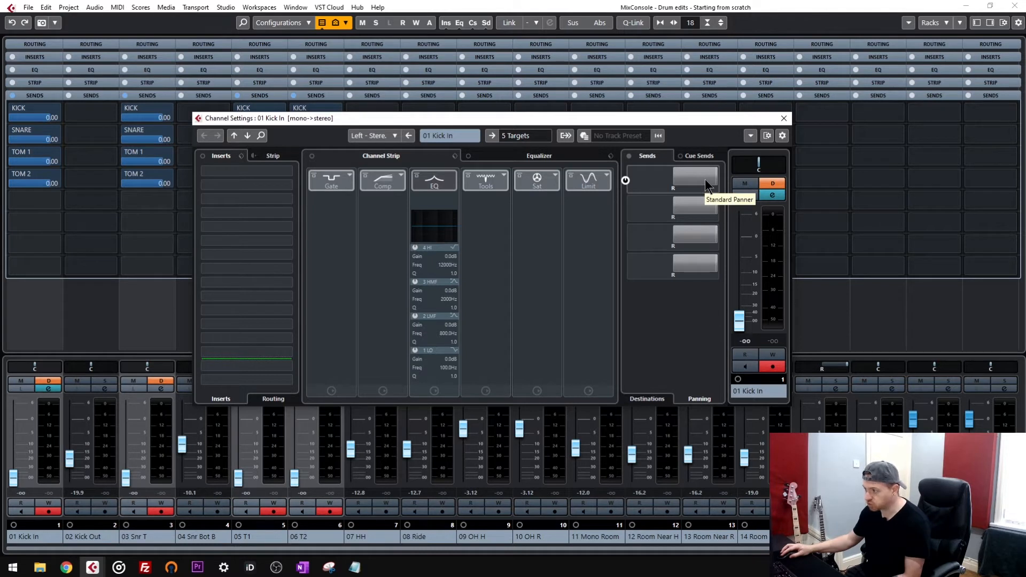
drag(704, 179, 602, 202)
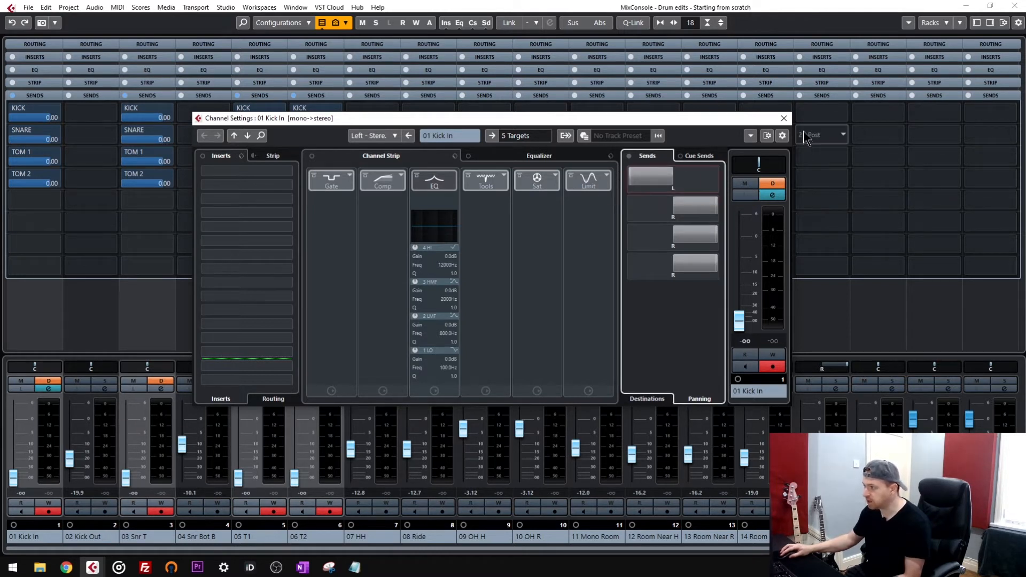
click(784, 119)
- Pan the SNARE send of the 03 Snr T channel hard left in its channel settings
alt+click(161, 383)
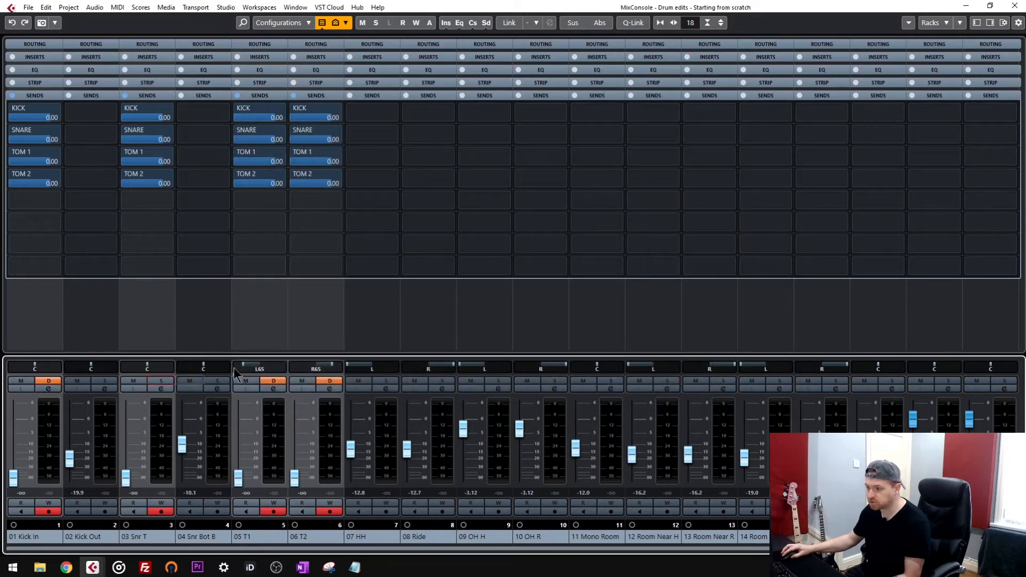
click(160, 389)
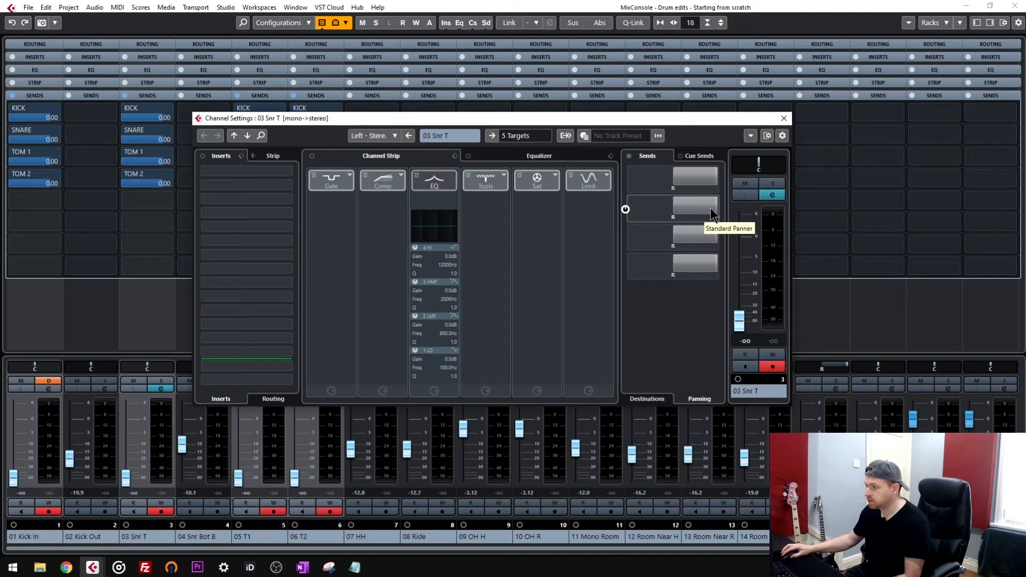
drag(710, 207, 631, 210)
click(788, 120)
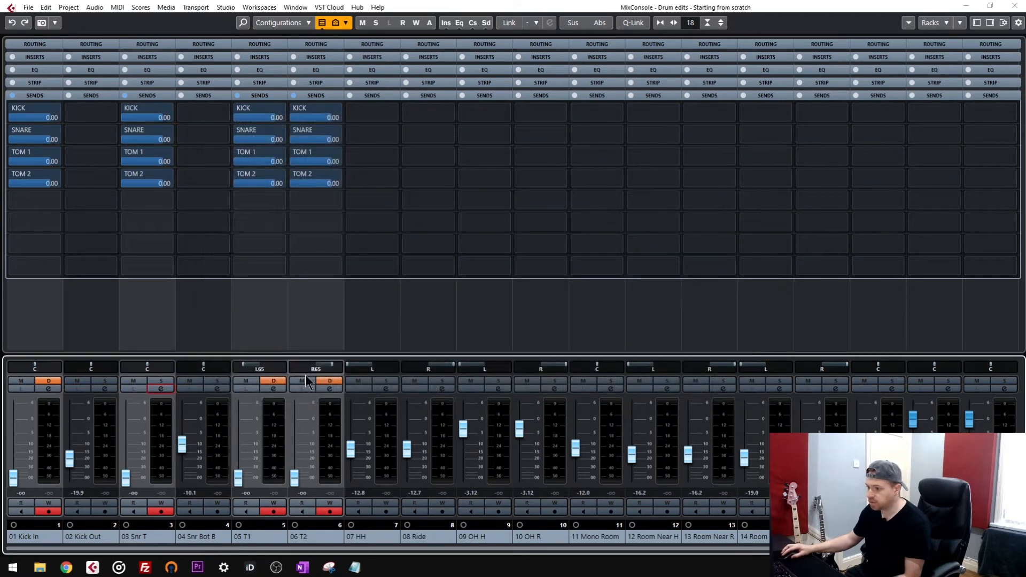
- Pan the TOM 1 send of the 05 T1 channel hard left in its channel settings
click(275, 389)
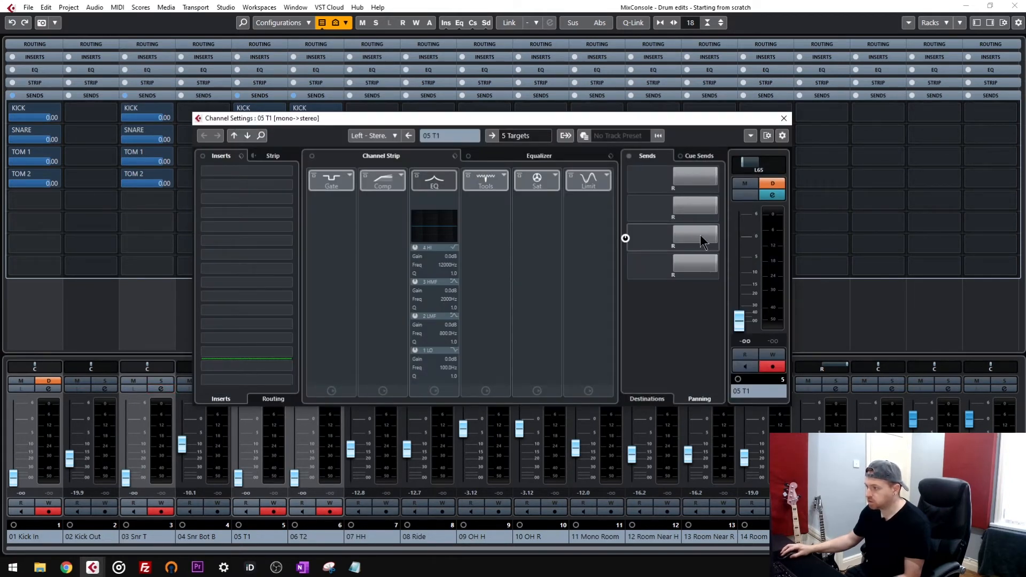
drag(702, 234, 632, 235)
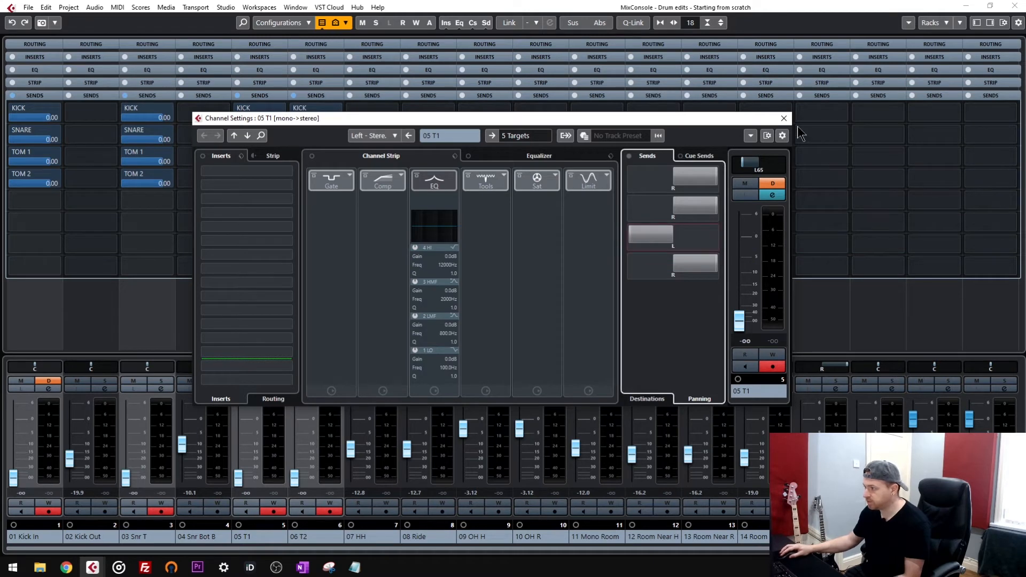
click(784, 119)
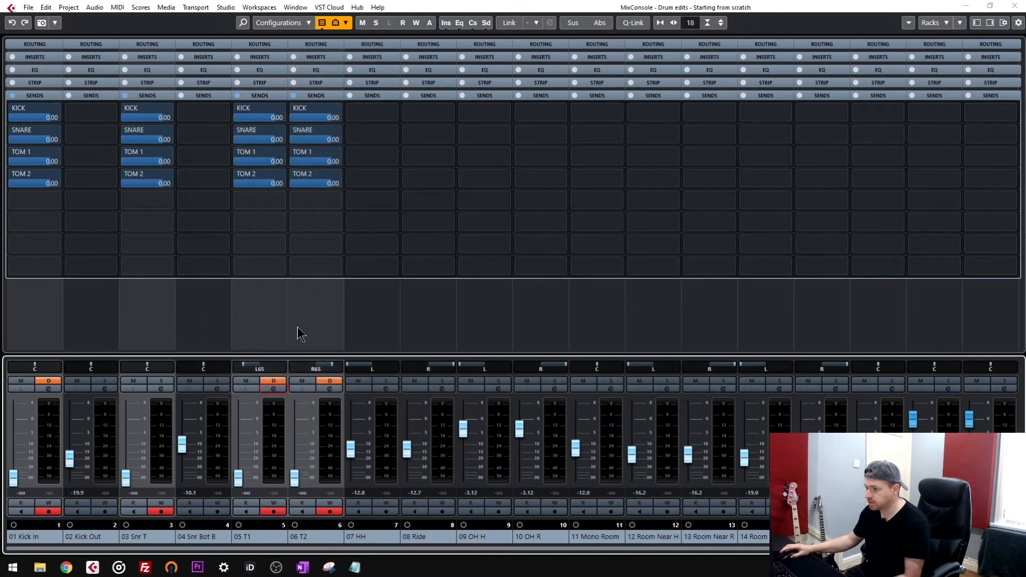
- Turn solo defeat back on for the 03 Snr T channel, leaving 06 T2 in solo defeat
click(329, 381)
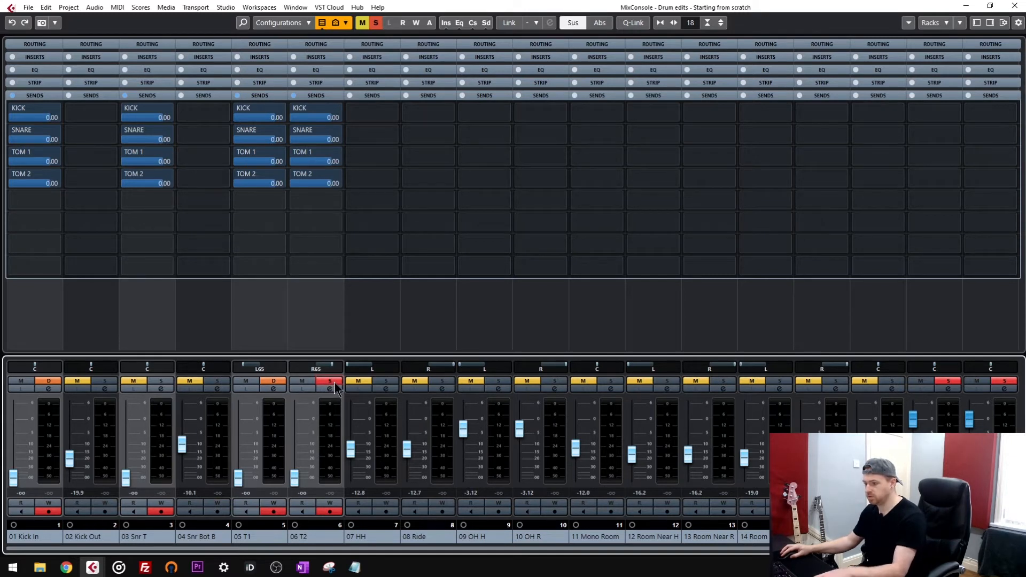
click(332, 382)
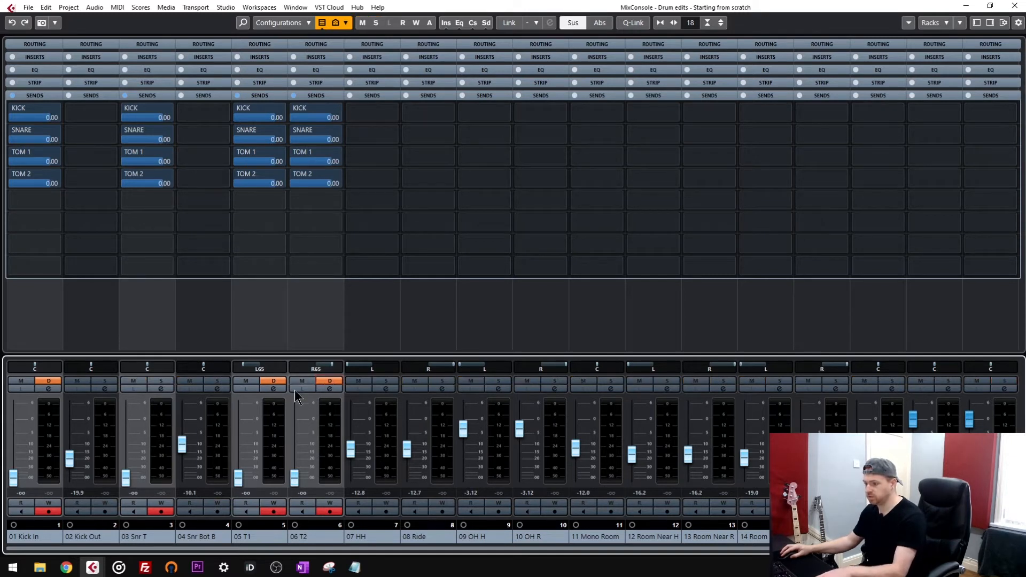
alt+click(161, 381)
- Pan the TOM 2 send of the 06 T2 channel hard left in its channel settings
click(330, 388)
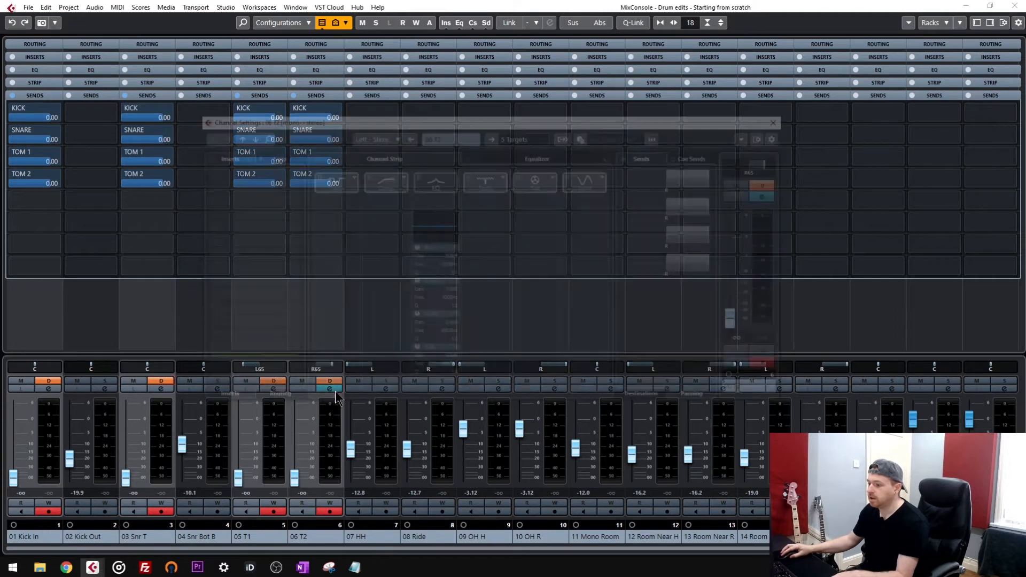
drag(698, 267, 611, 270)
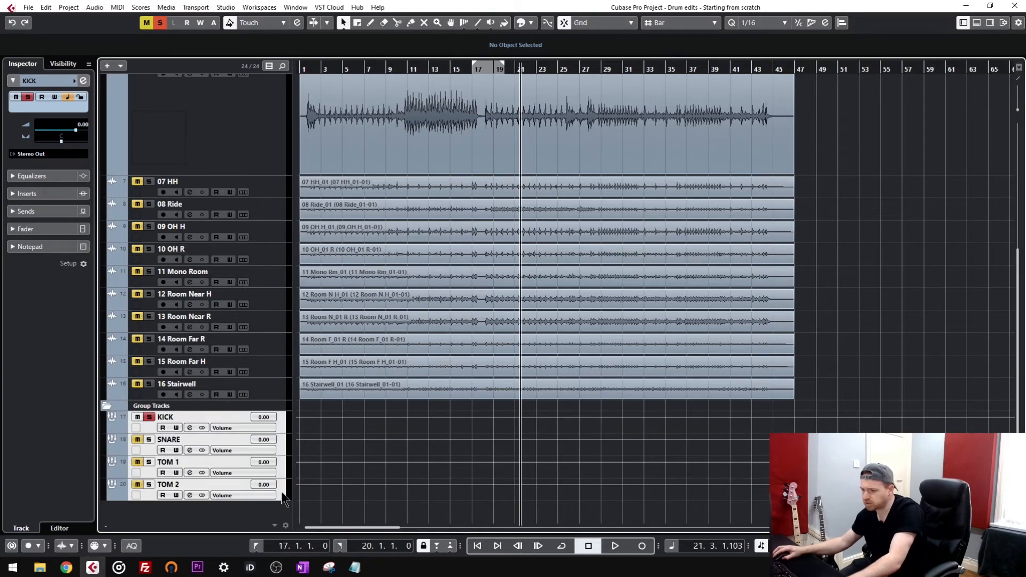
- Move the KICK, SNARE, TOM 1 and TOM 2 group tracks above the DRUMS folder in the track list
scroll(281, 492, up, 5)
scroll(261, 502, down, 2)
scroll(265, 497, down, 4)
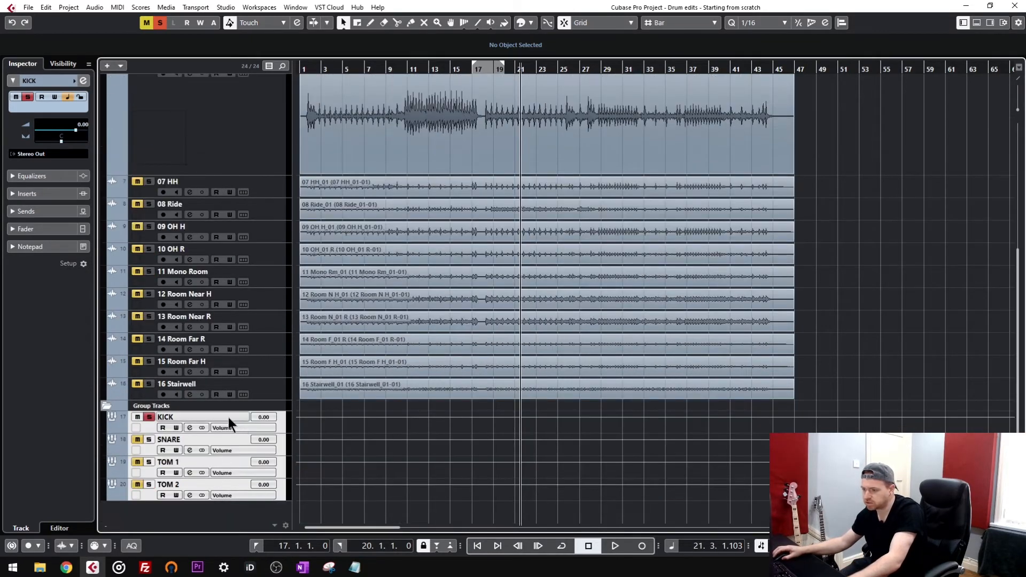
scroll(274, 78, up, 8)
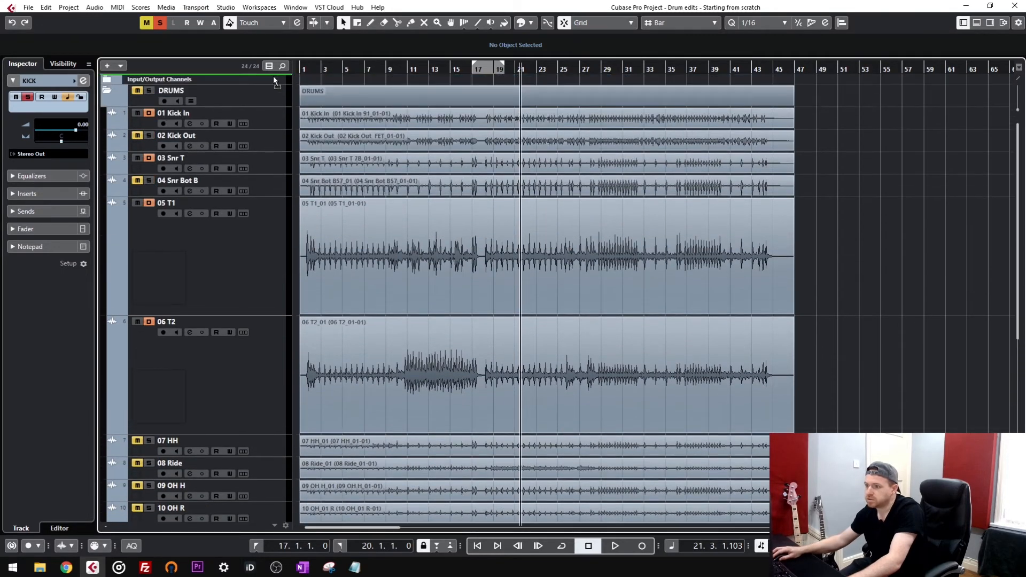
drag(273, 76, 271, 89)
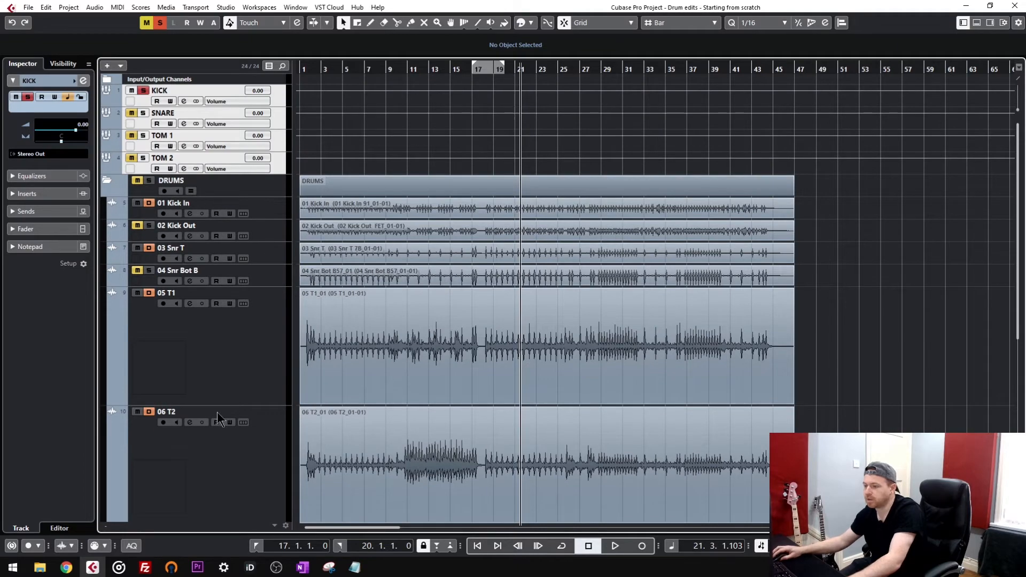
- Insert the Trigger_2 plugin in the first insert slot of the KICK group channel and switch its gate on
click(235, 346)
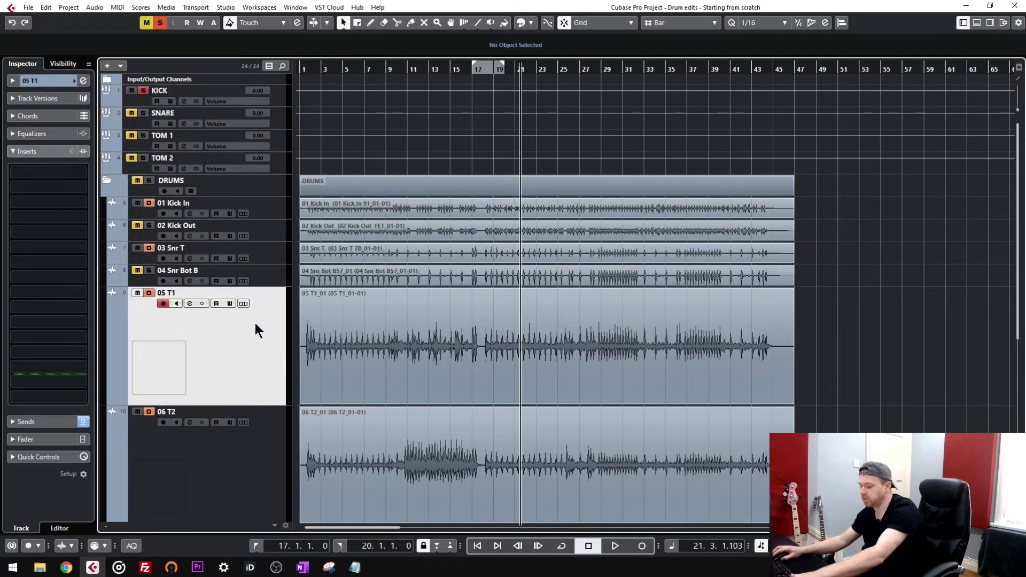
key(F3)
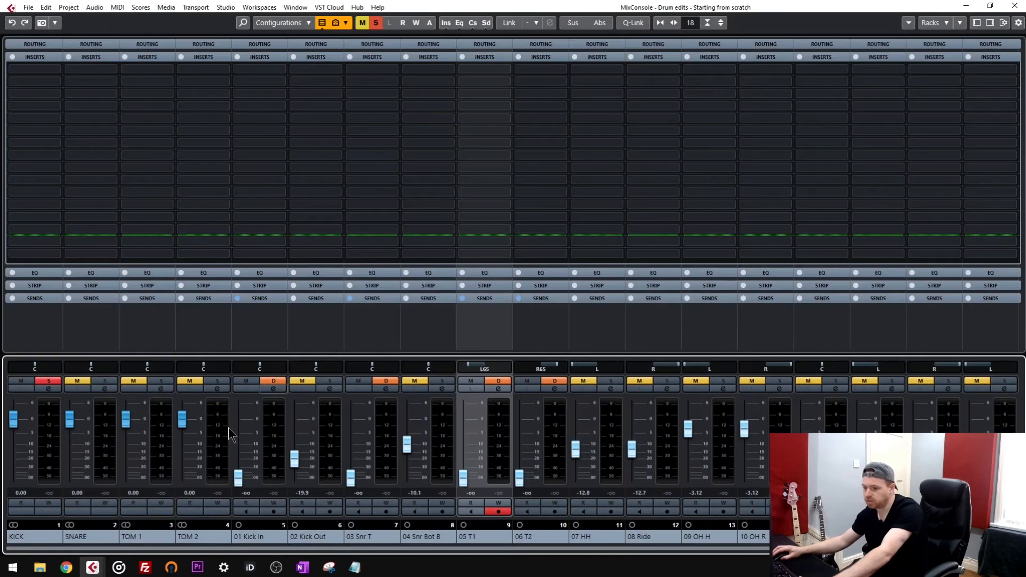
click(87, 550)
click(20, 73)
click(29, 72)
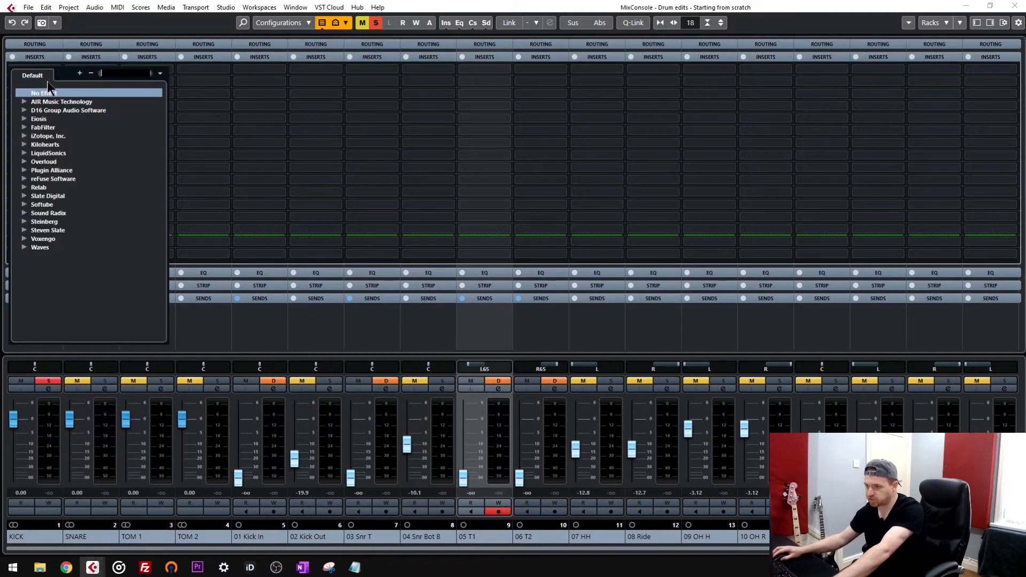
text(trigger)
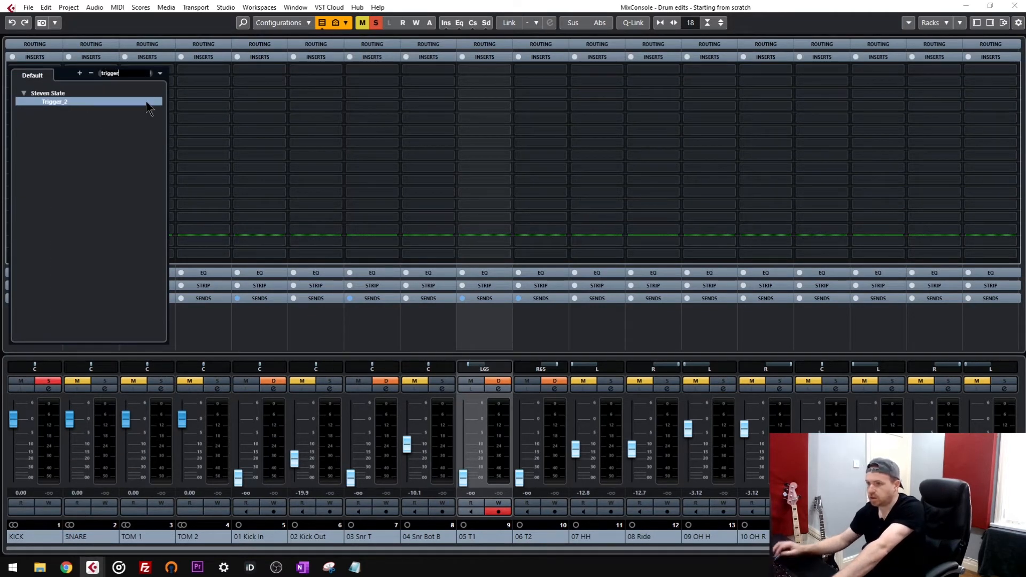
double_click(59, 101)
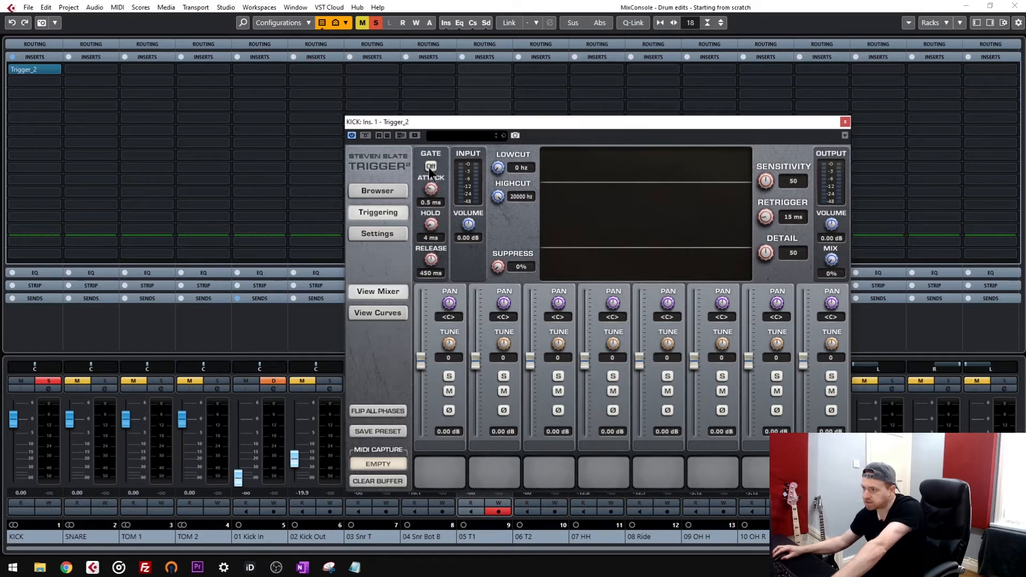
click(844, 122)
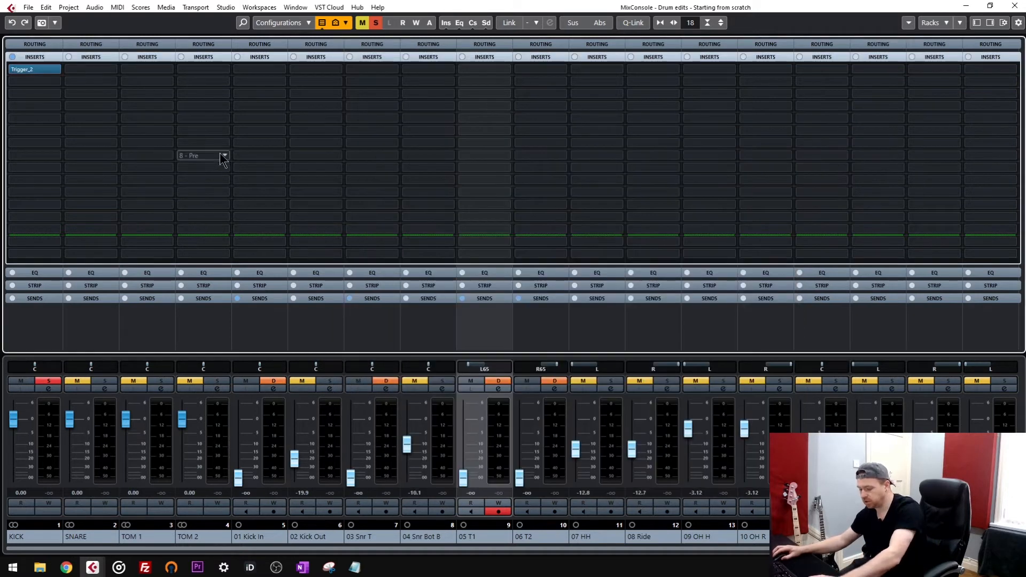
- Copy the KICK channel's Trigger_2 to the SNARE, TOM 1 and TOM 2 channels, check the KICK instance, and return to the project window
drag(33, 70, 100, 118)
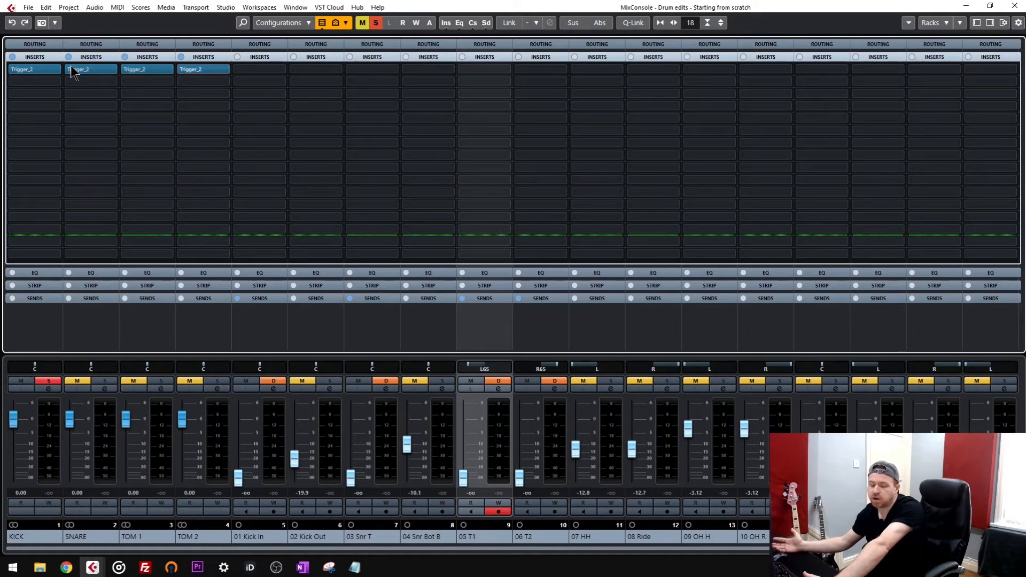
click(23, 69)
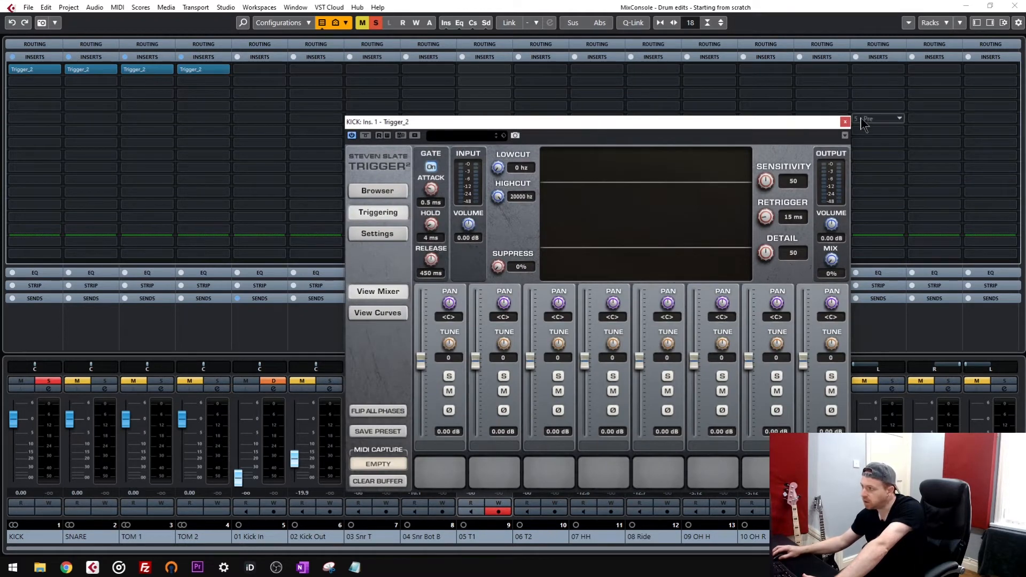
click(843, 122)
key(F3)
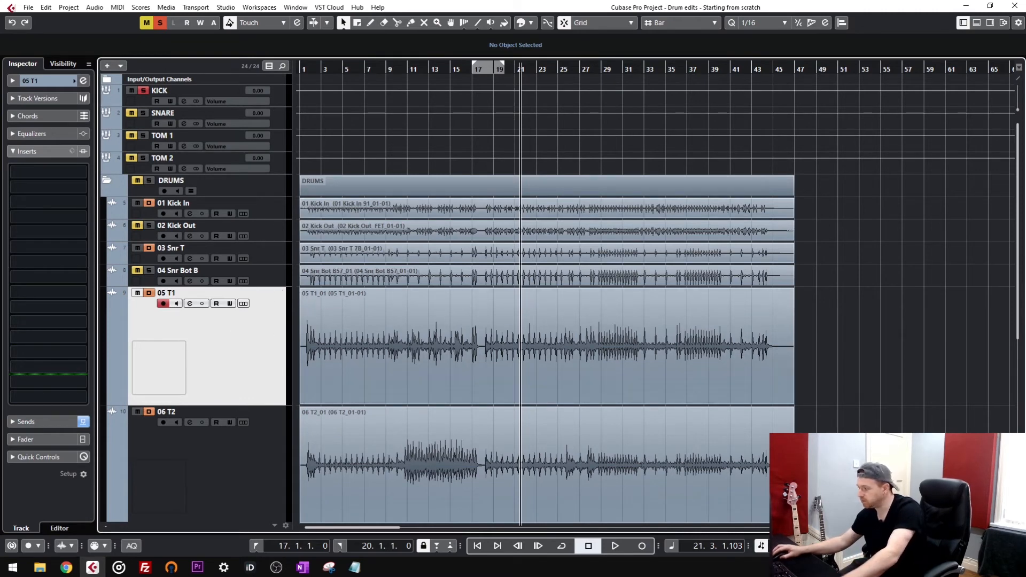
- Zoom all tracks to 2 rows and enlarge the height of the 01 Kick In track
click(1018, 479)
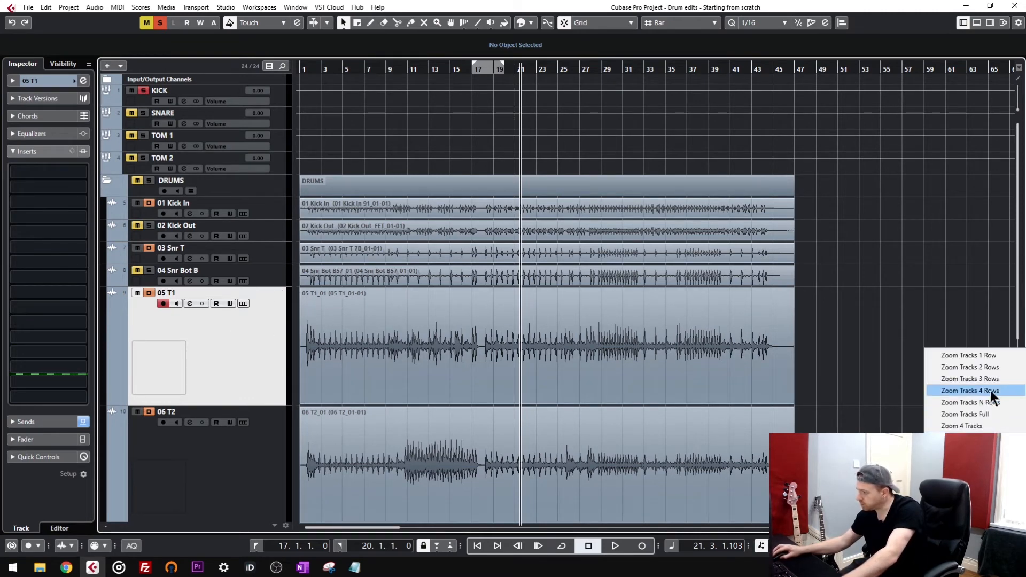
click(988, 367)
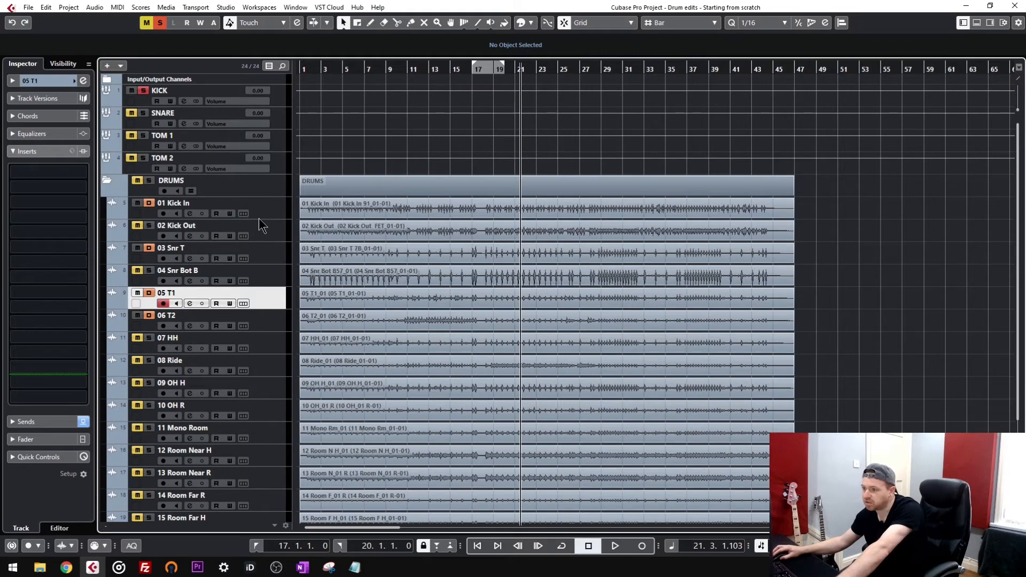
drag(258, 219, 246, 300)
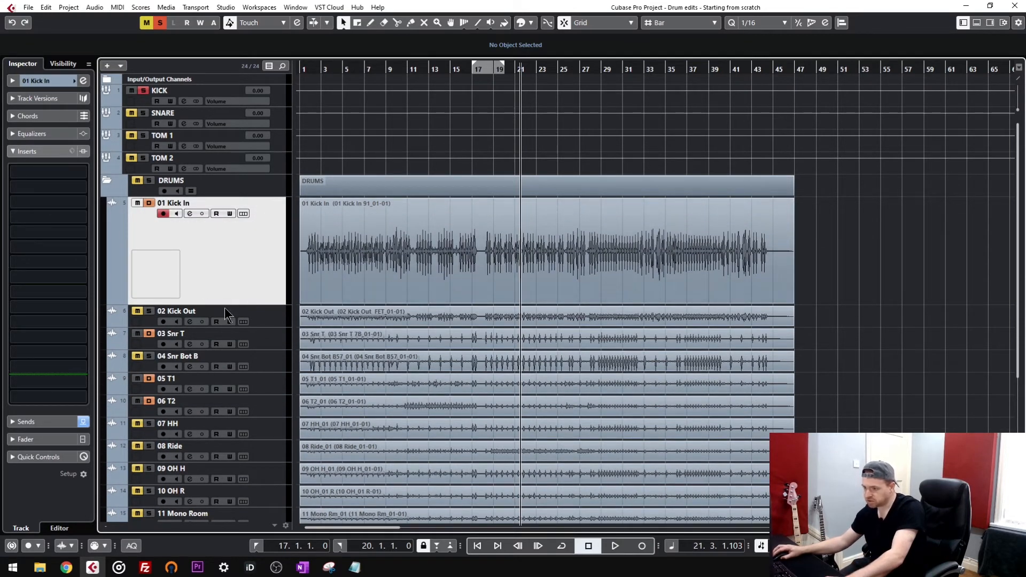
drag(230, 306, 230, 338)
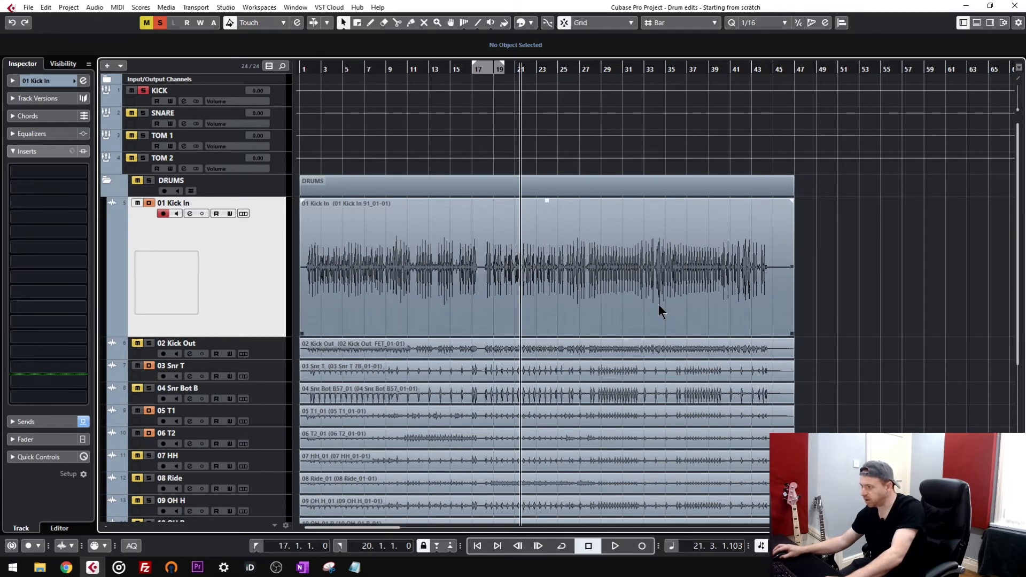
- Set the loop range from bar 33 to bar 36 over the dense kick passage and start looped playback
scroll(662, 313, up, 5)
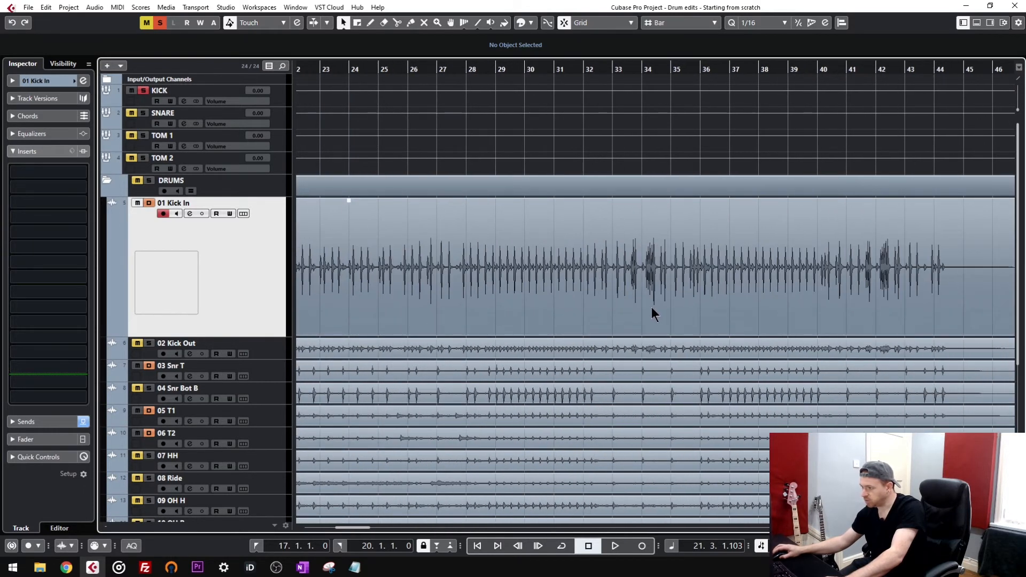
ctrl+click(614, 73)
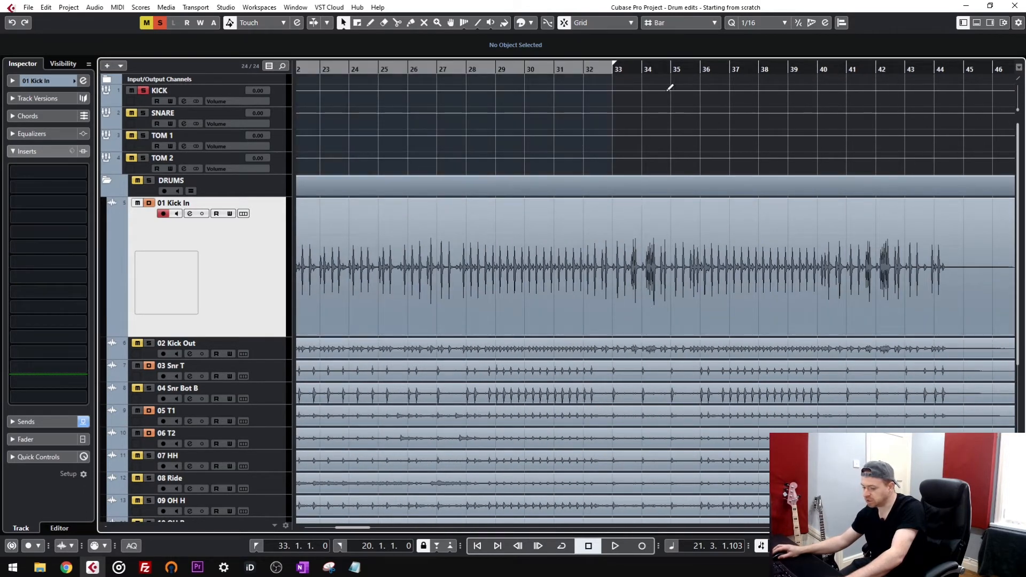
alt+click(700, 74)
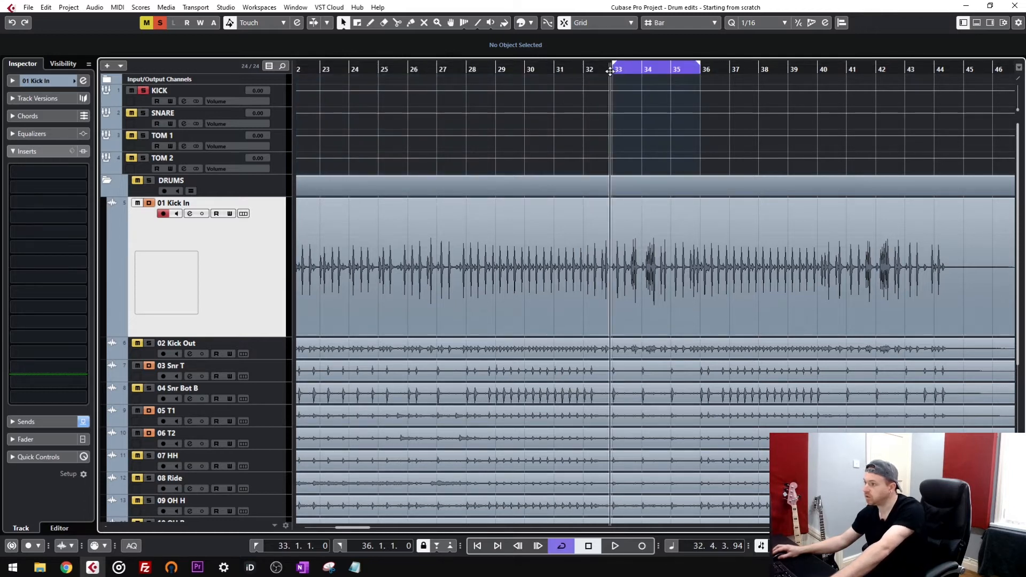
key(space)
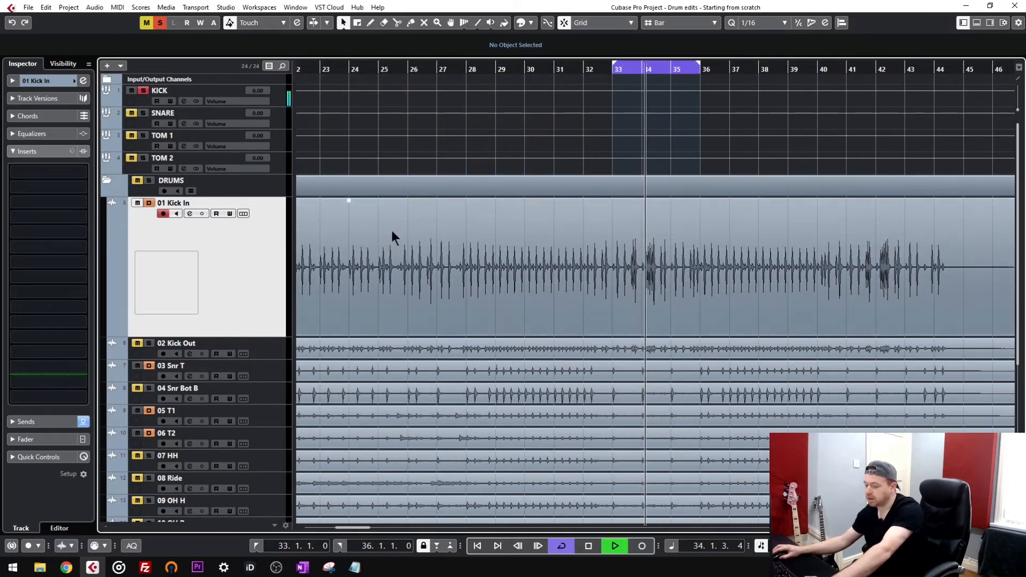
- Set the input volume of the KICK group's Trigger_2 to -2 dB, close the plugin, and stop playback
click(276, 104)
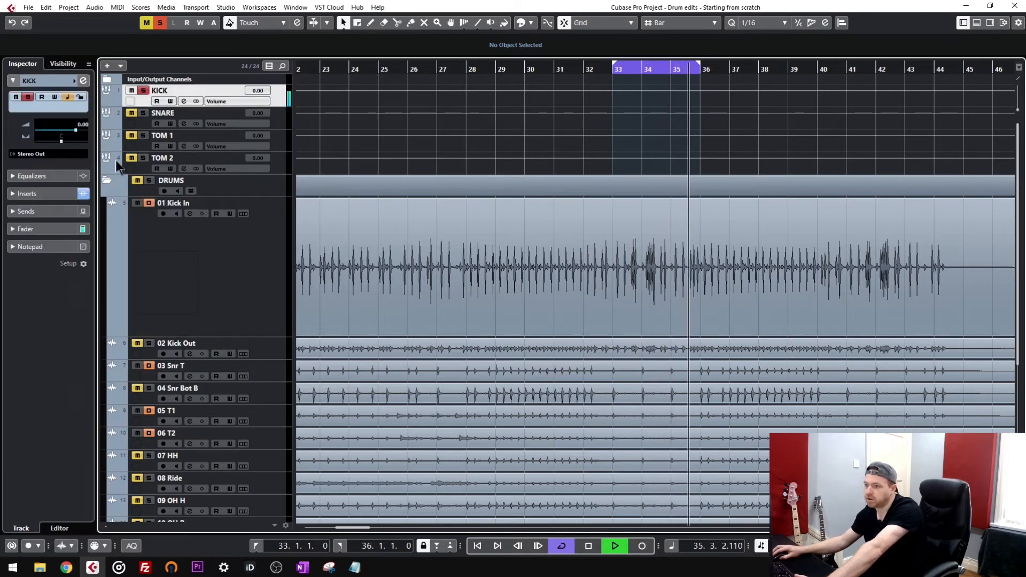
click(24, 136)
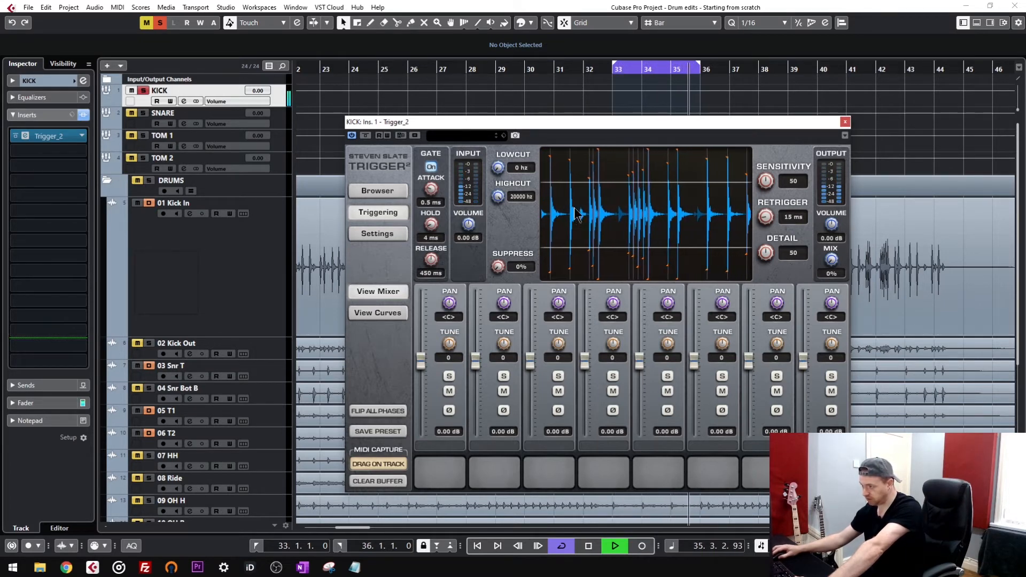
double_click(465, 238)
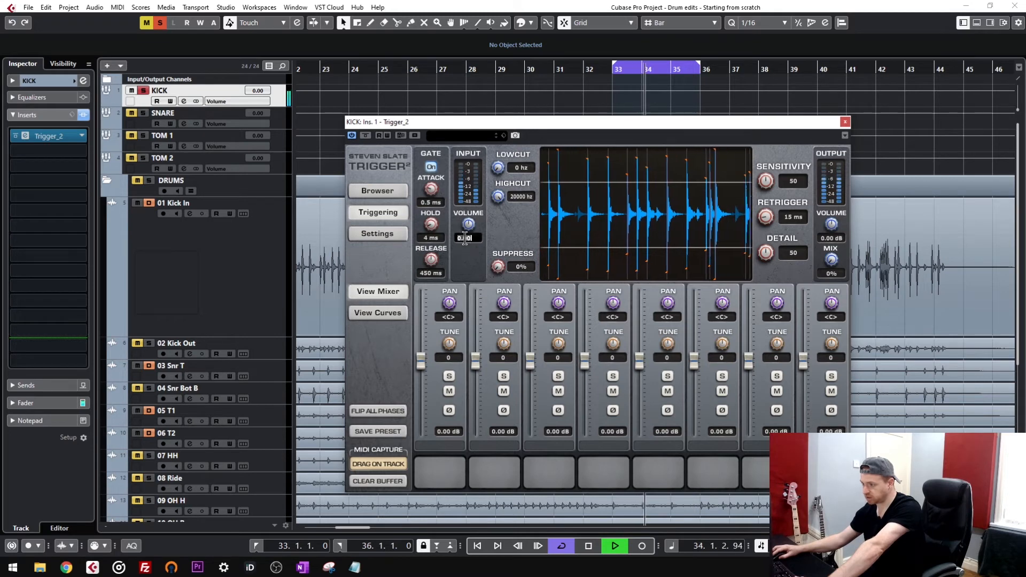
text(-2)
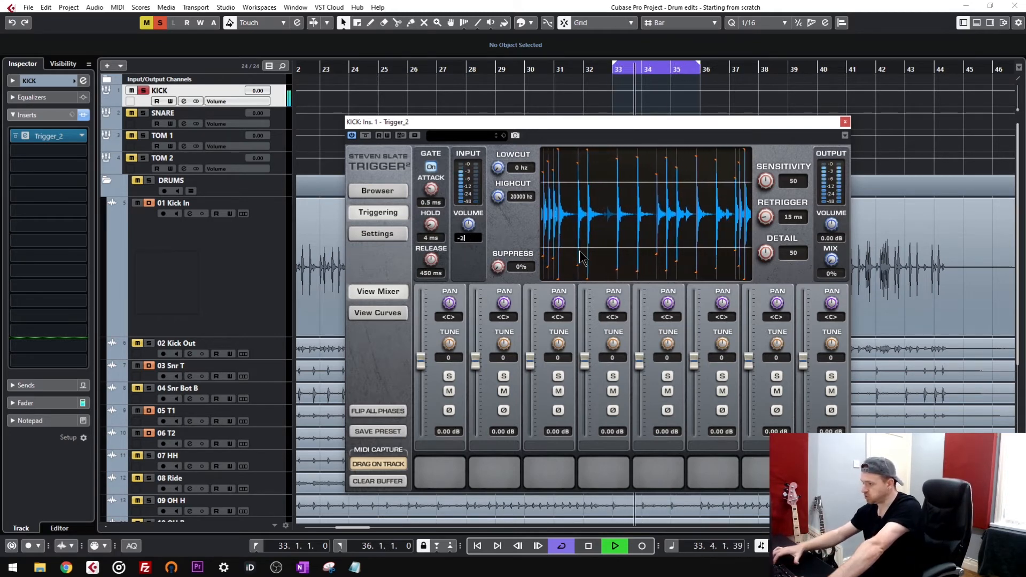
key(Return)
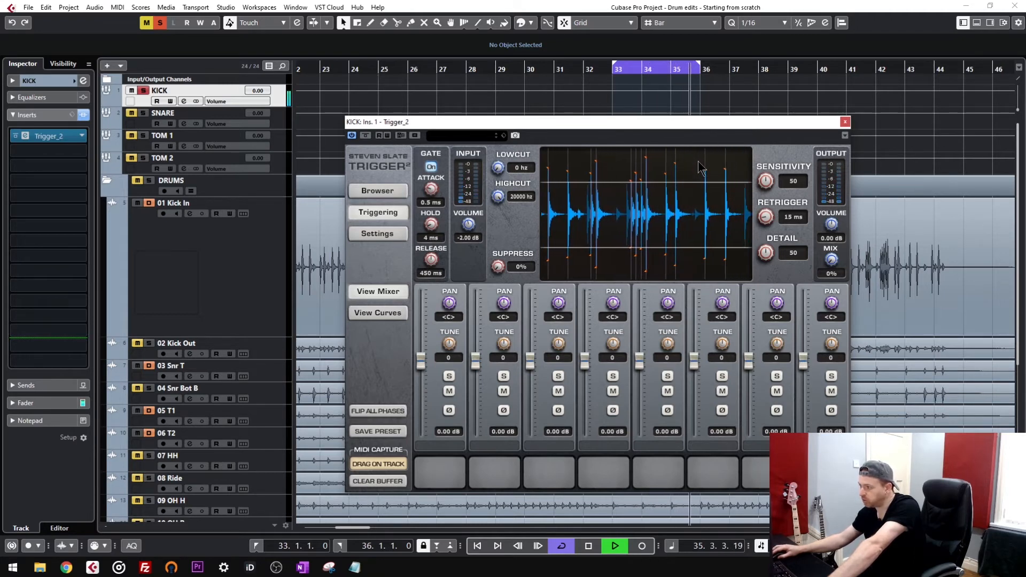
click(844, 123)
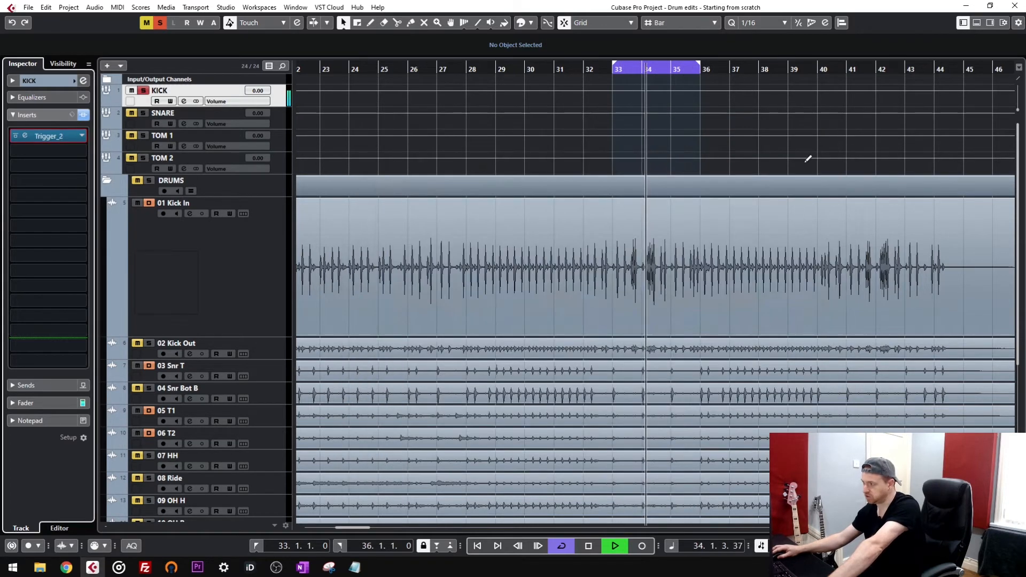
key(space)
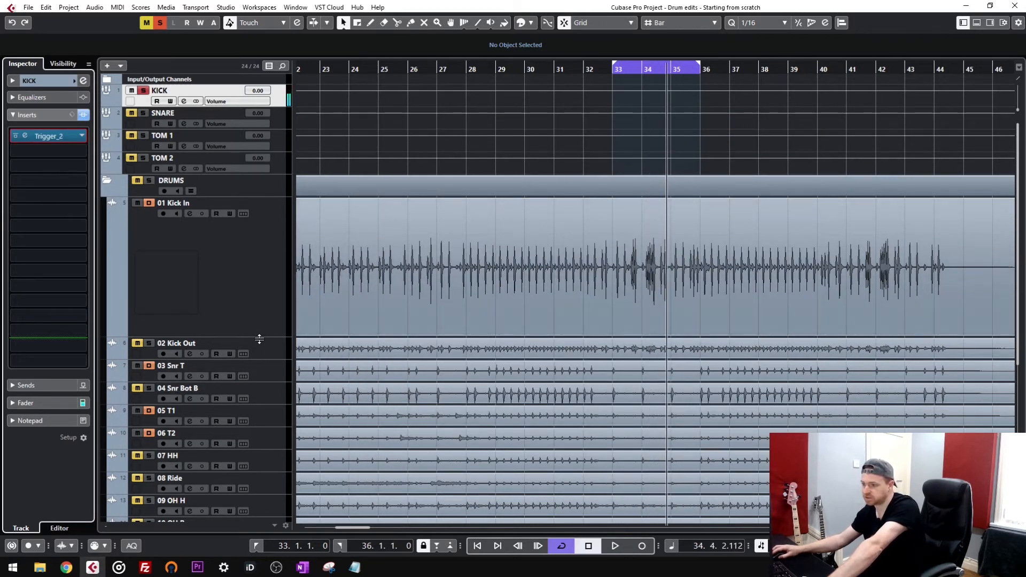
- Shrink the 01 Kick In track to its small height and enlarge the 03 Snr T track
drag(259, 339, 263, 221)
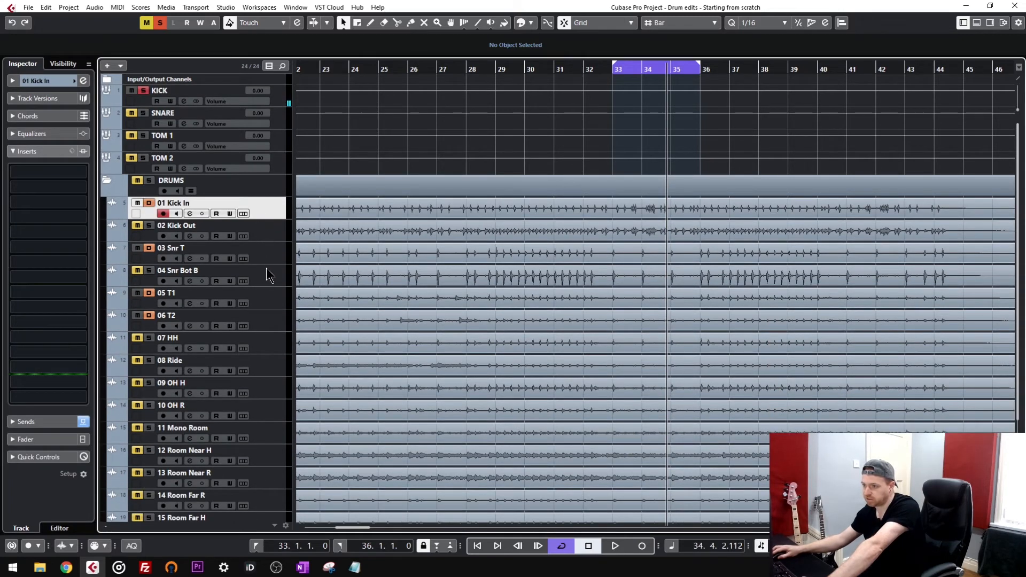
drag(269, 265, 257, 403)
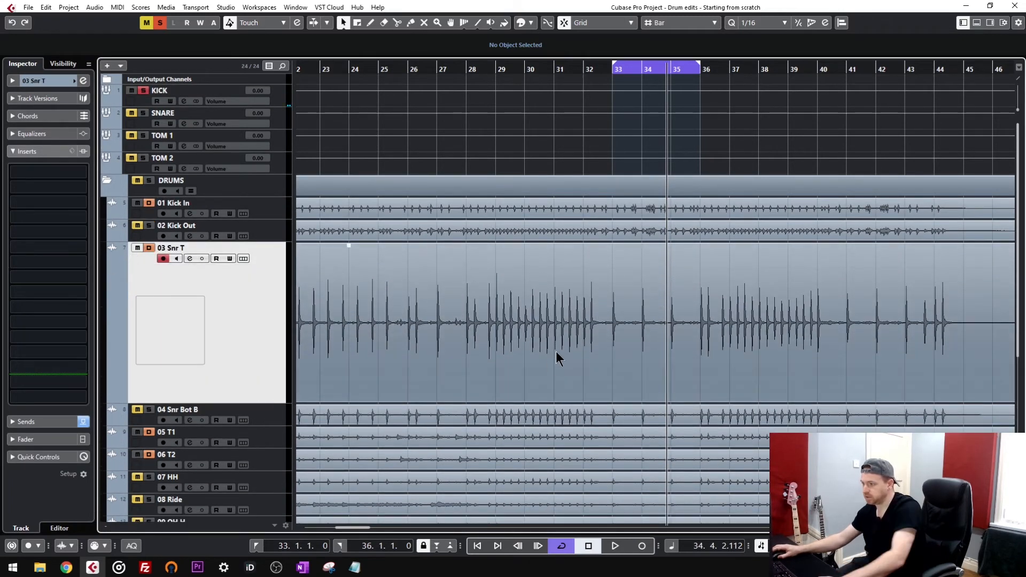
- Set the loop range from bar 16 to bar 19 around the loud snare hits and place the cursor at bar 16
scroll(577, 339, down, 2)
scroll(578, 340, down, 2)
scroll(377, 368, up, 5)
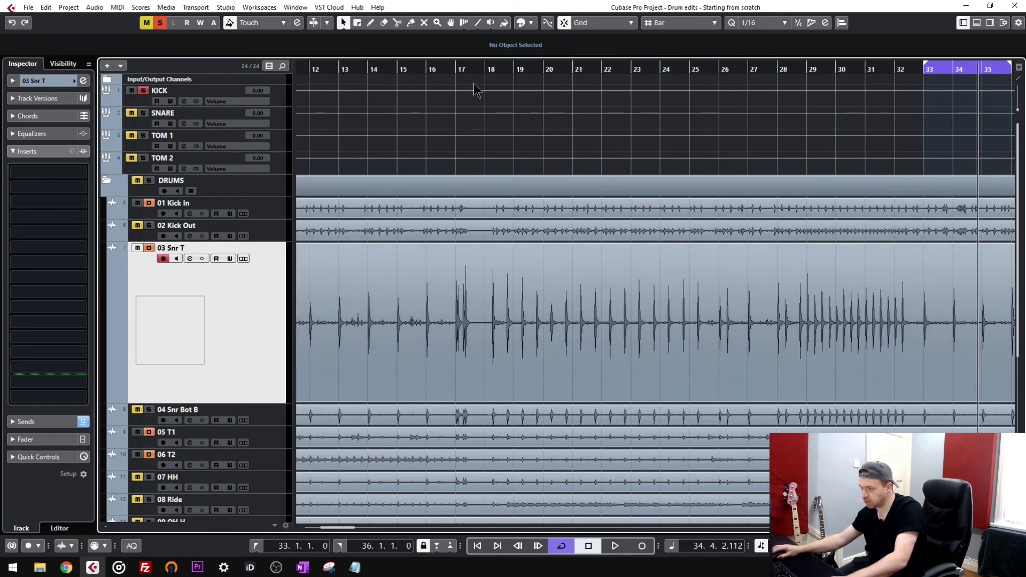
ctrl+click(432, 73)
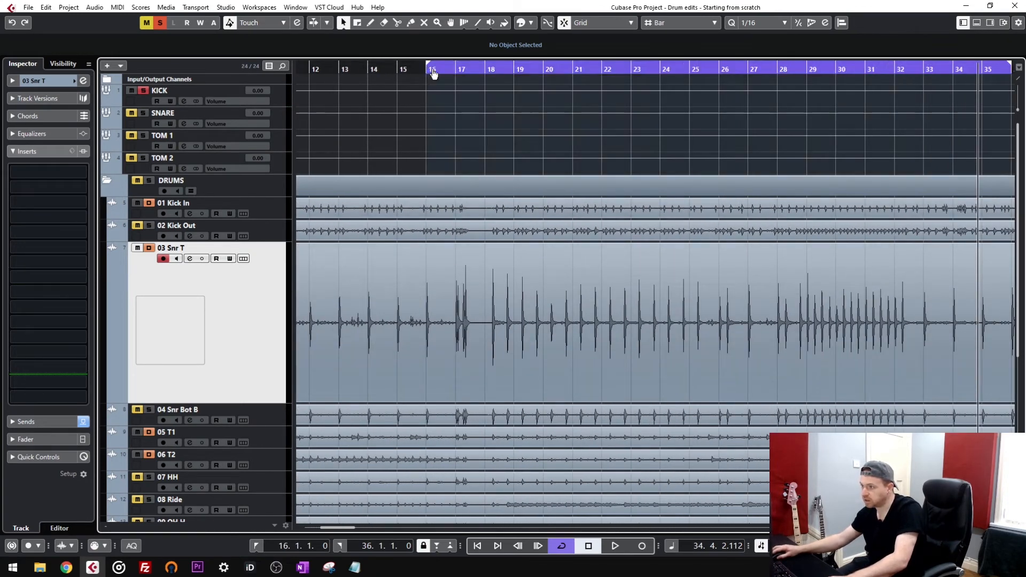
alt+click(515, 74)
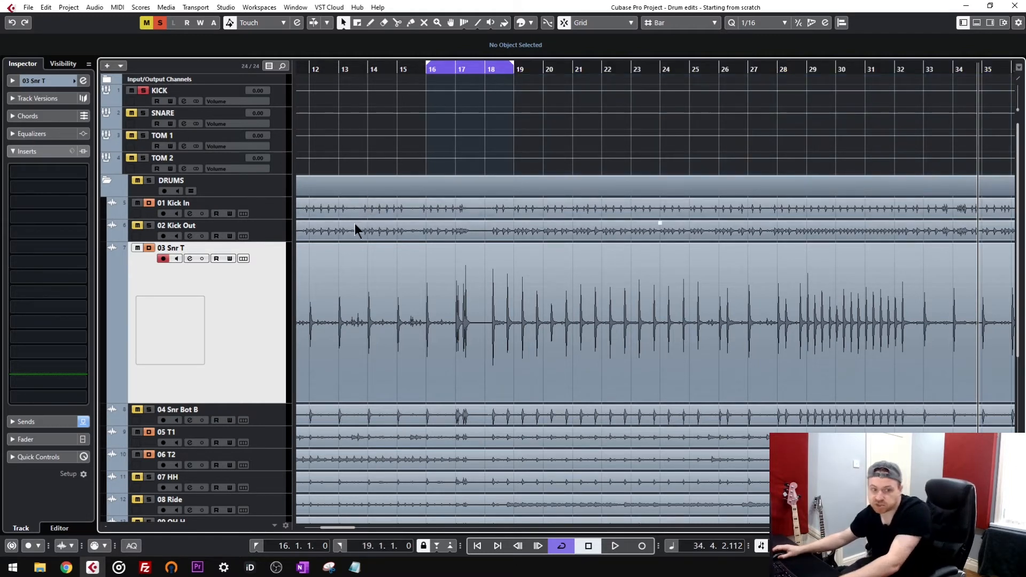
click(427, 71)
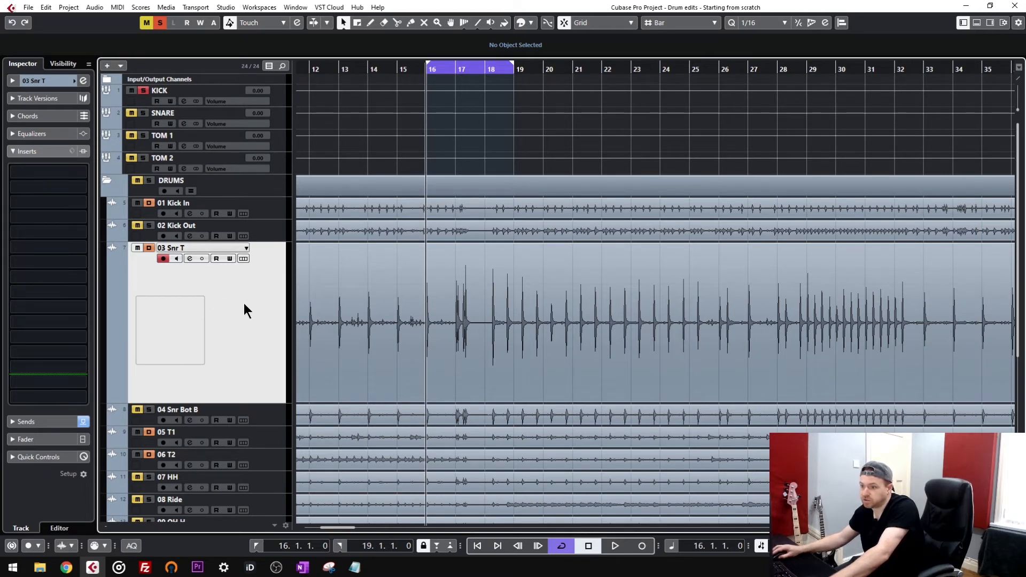
- Open Trigger_2 on the SNARE group, start looped playback, and set its input volume to -3 dB
click(256, 130)
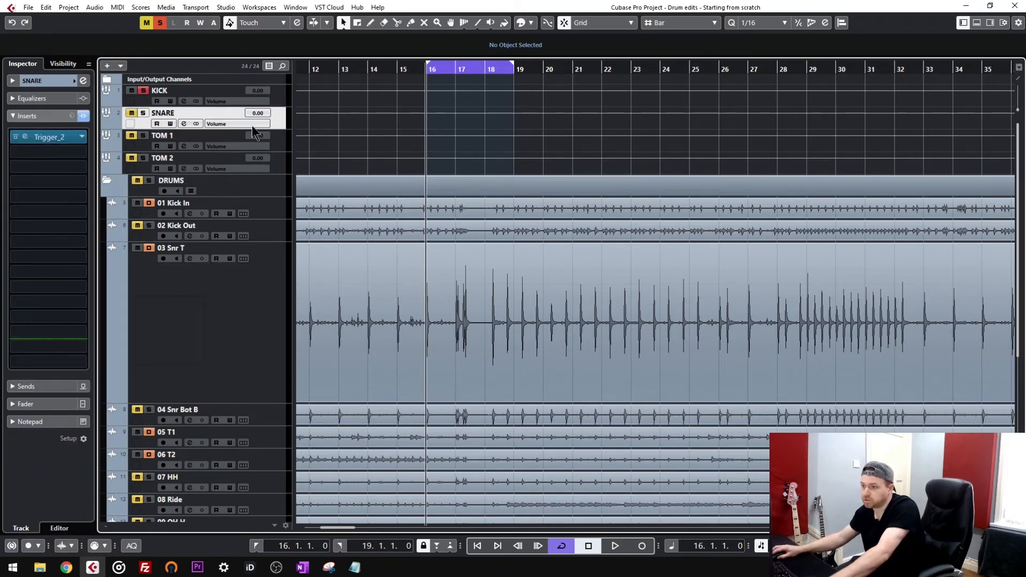
click(25, 137)
key(space)
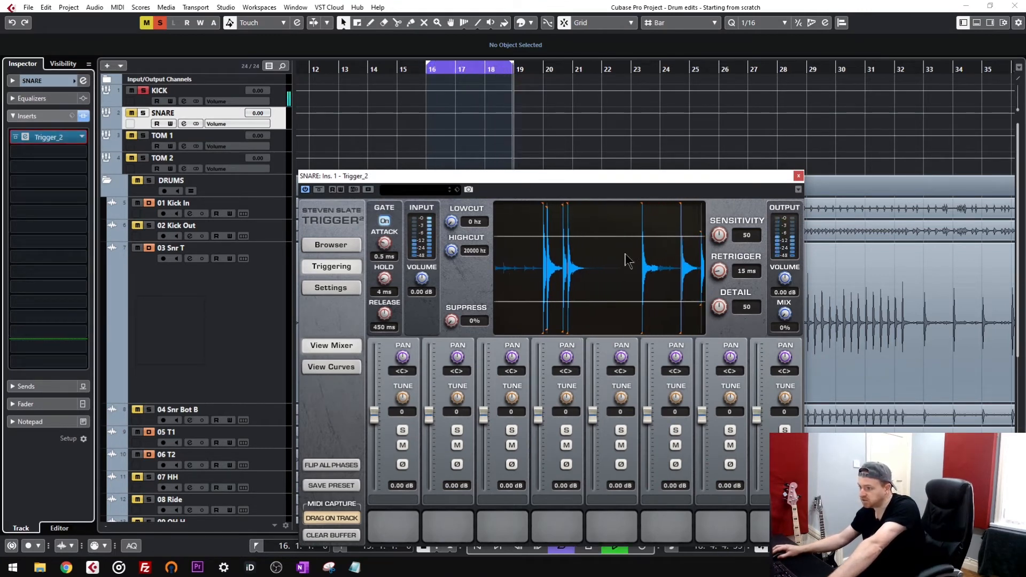
click(419, 292)
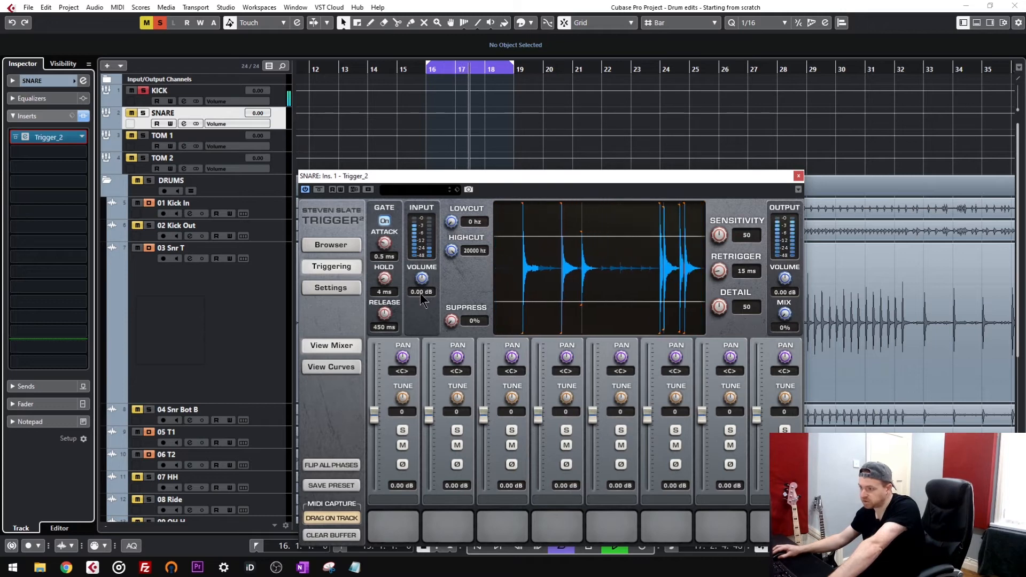
text(-3)
key(Return)
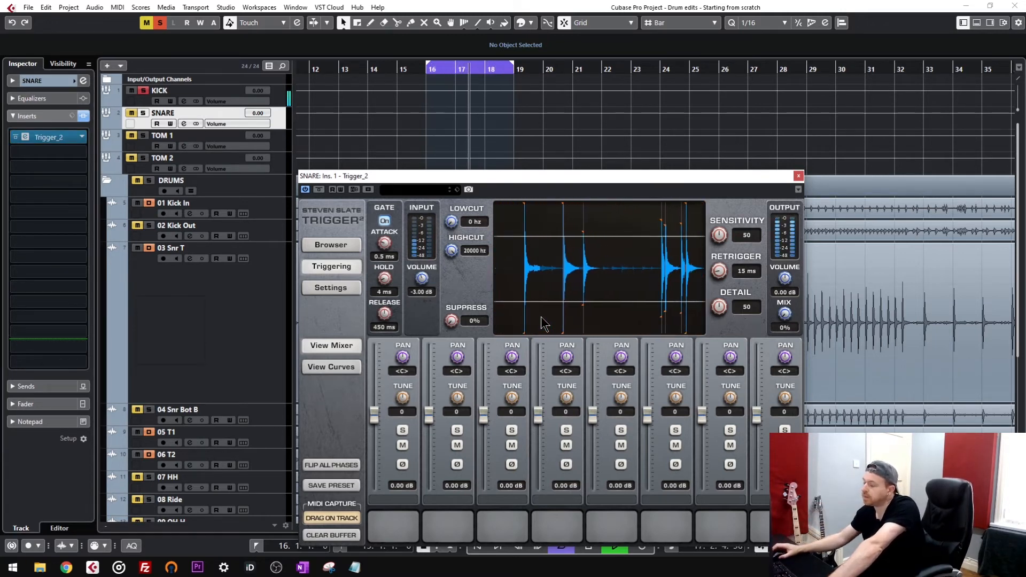
- Set the input volume of the SNARE group's Trigger_2 to -3.5 dB and close the plugin
click(425, 293)
text(-)
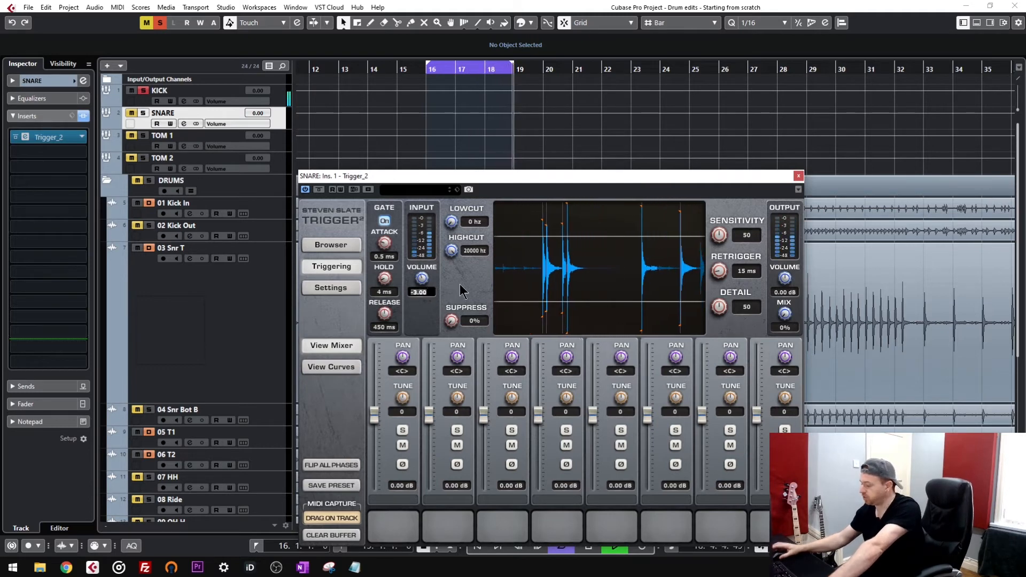
text(3.5)
key(Return)
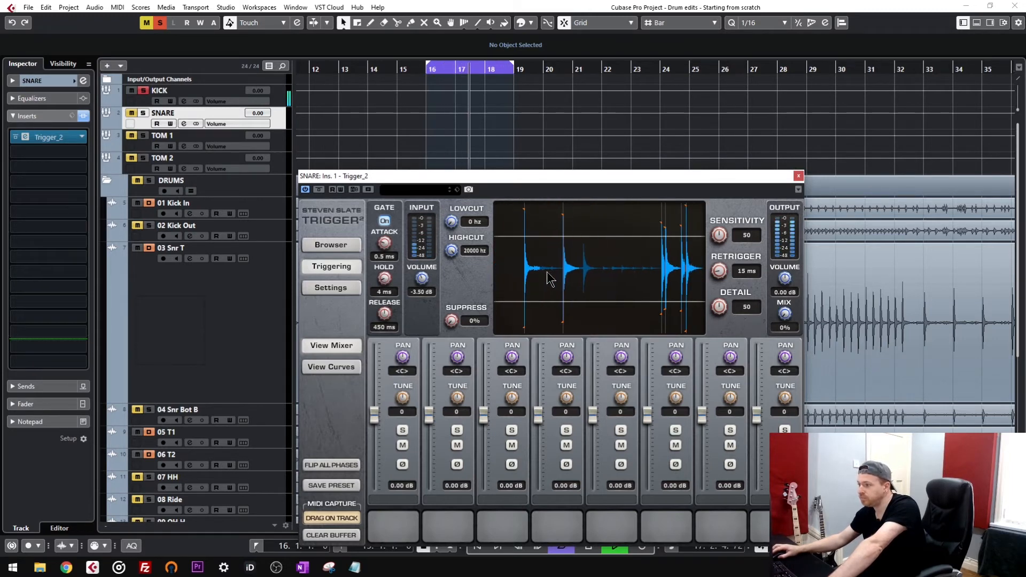
click(798, 176)
- Shrink the 03 Snr T track and enlarge the 05 T1 and 06 T2 tracks together
scroll(465, 326, down, 2)
scroll(465, 328, left, 3)
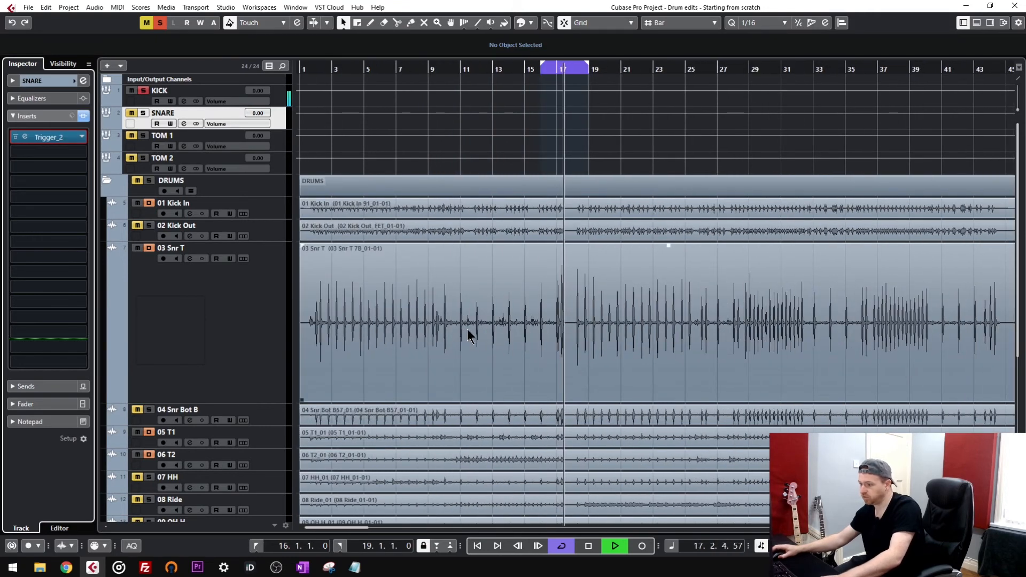
click(262, 403)
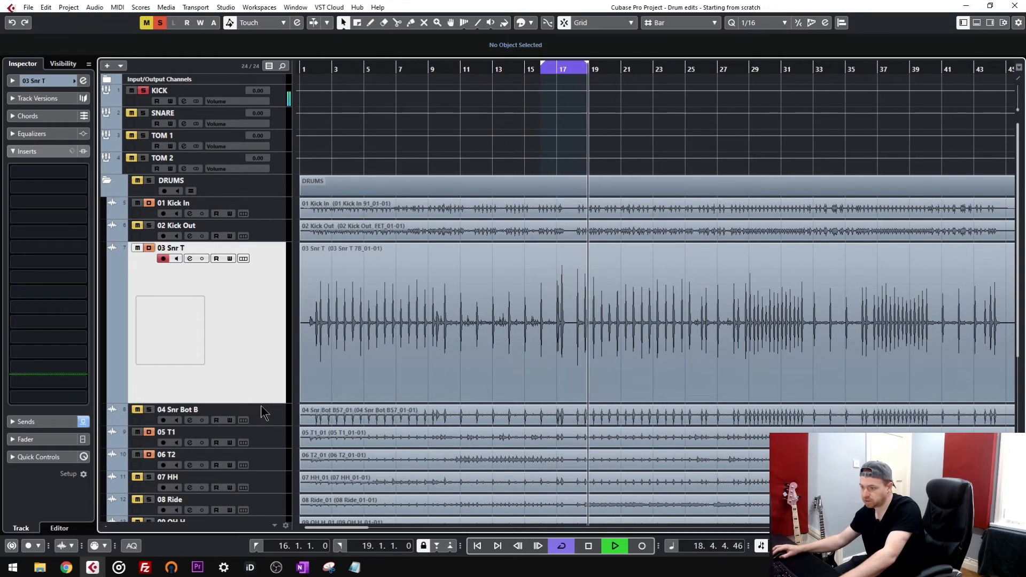
drag(268, 373, 286, 276)
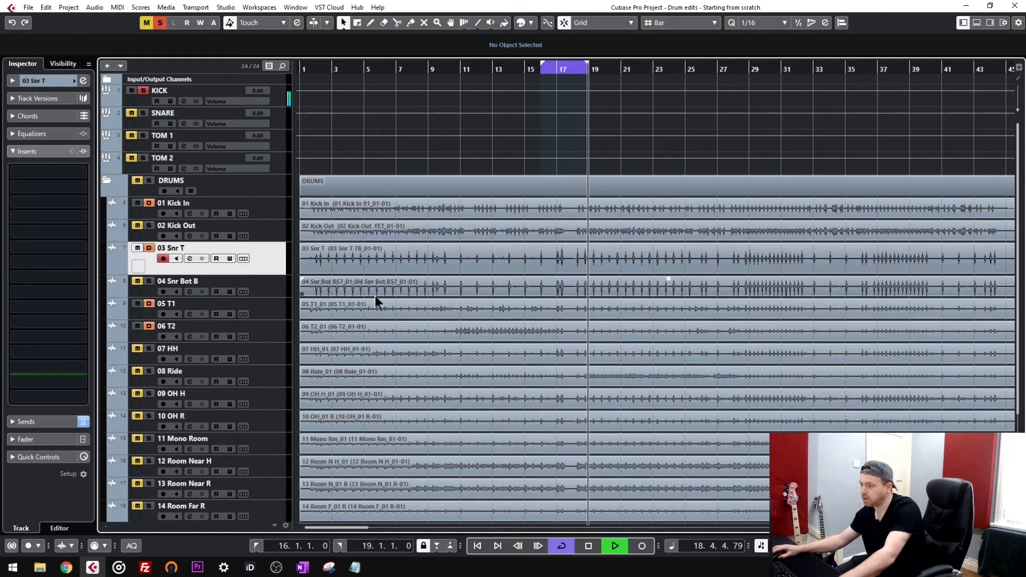
click(266, 316)
shift+click(267, 336)
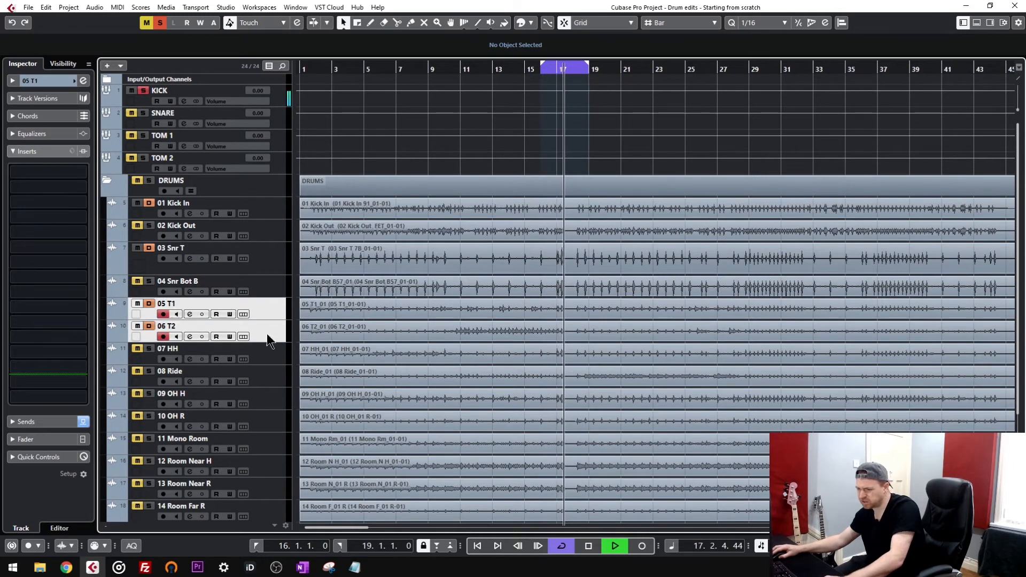
drag(270, 343, 263, 412)
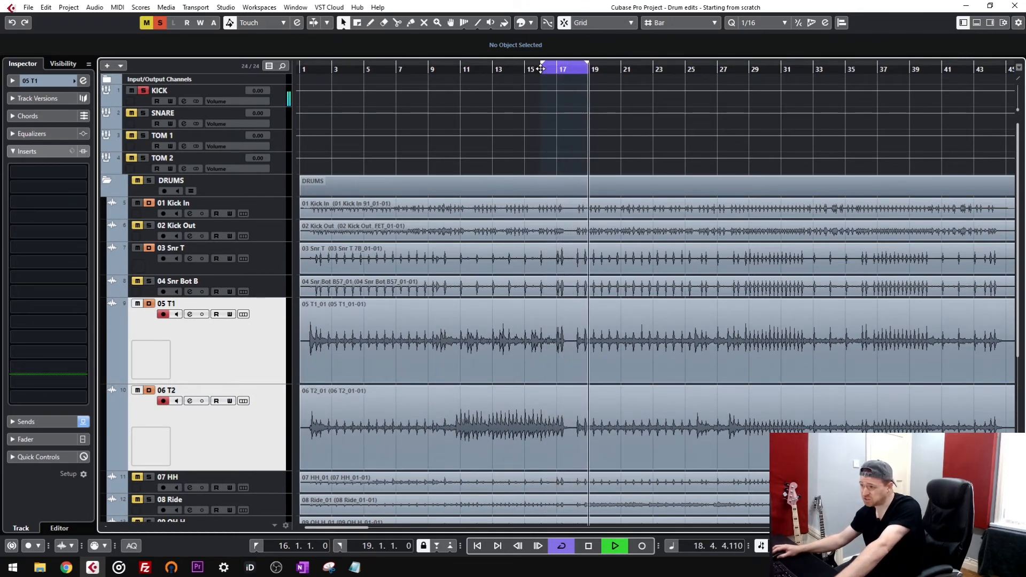
- Extend the loop start back to bar 11 and solo the TOM 1 and TOM 2 groups instead of KICK
drag(540, 69, 454, 86)
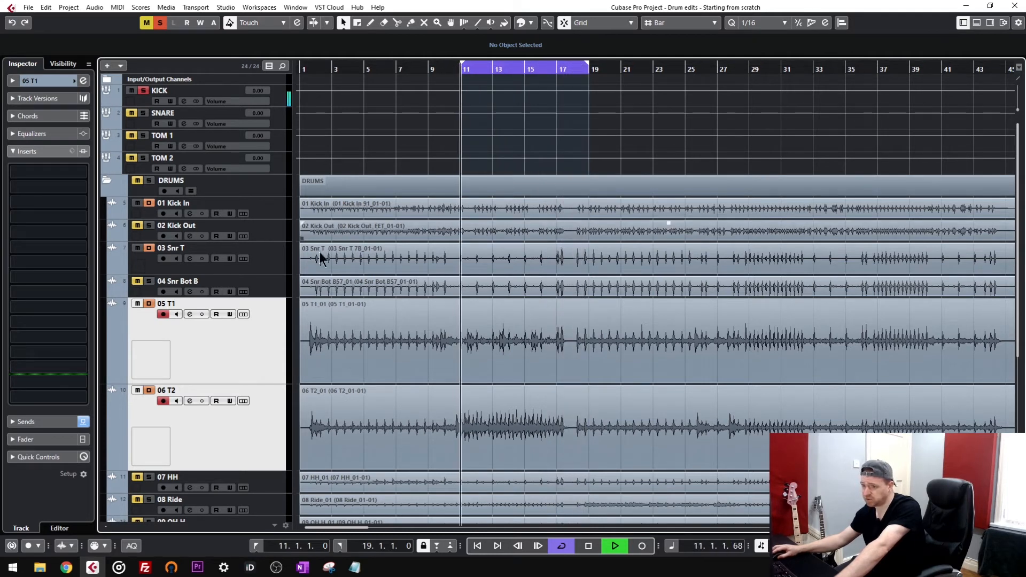
click(241, 367)
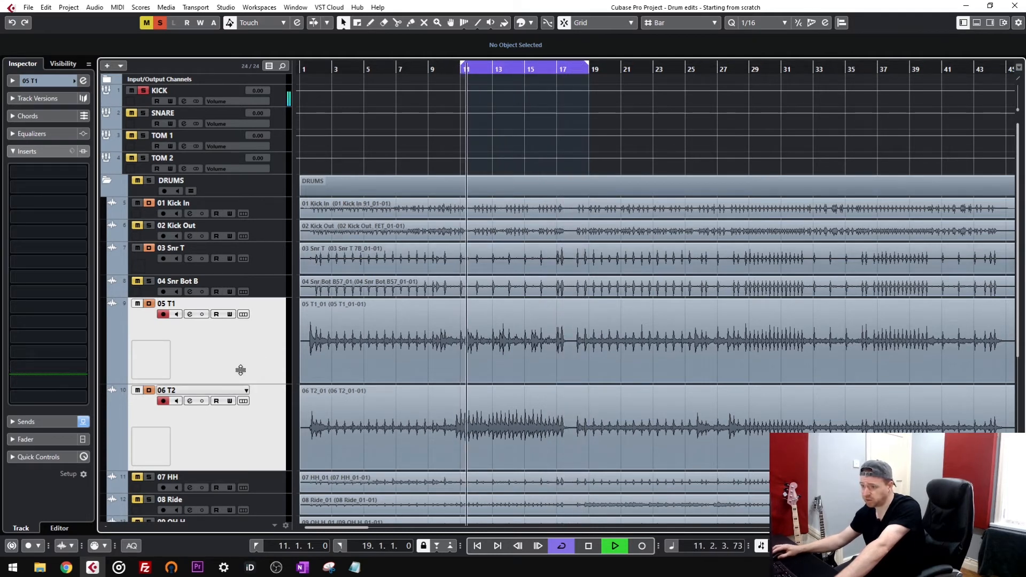
click(280, 137)
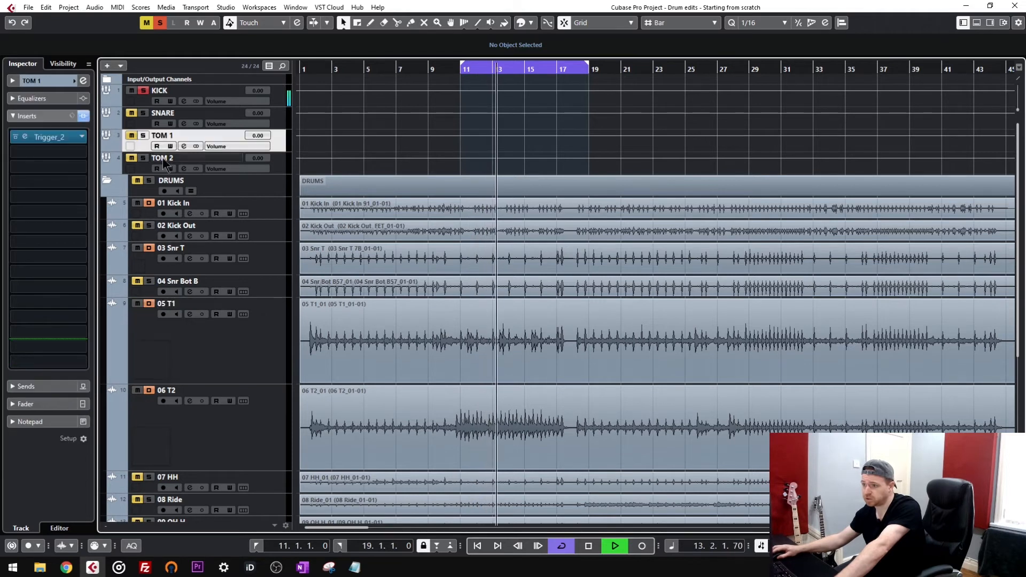
click(144, 135)
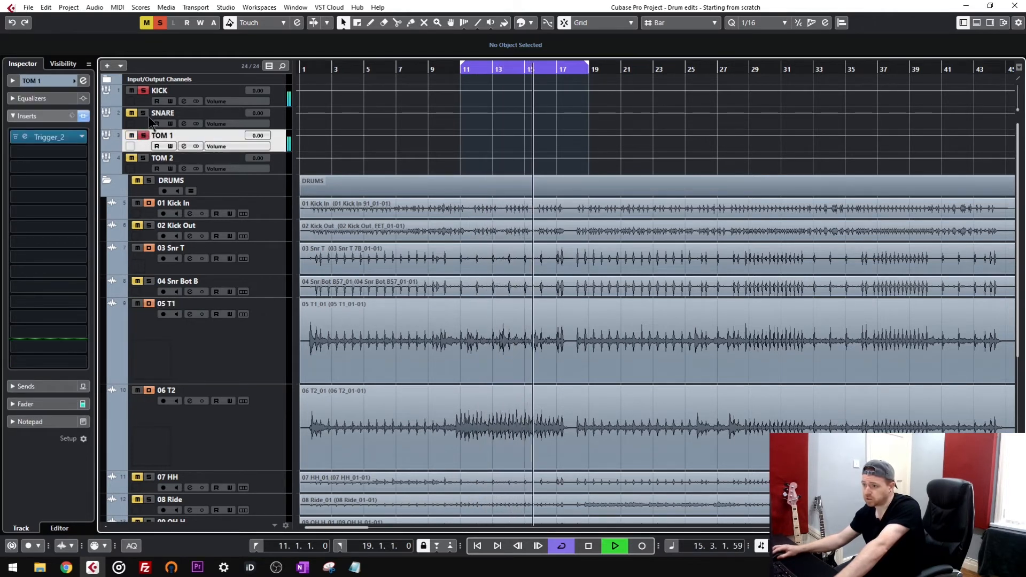
click(144, 91)
click(144, 158)
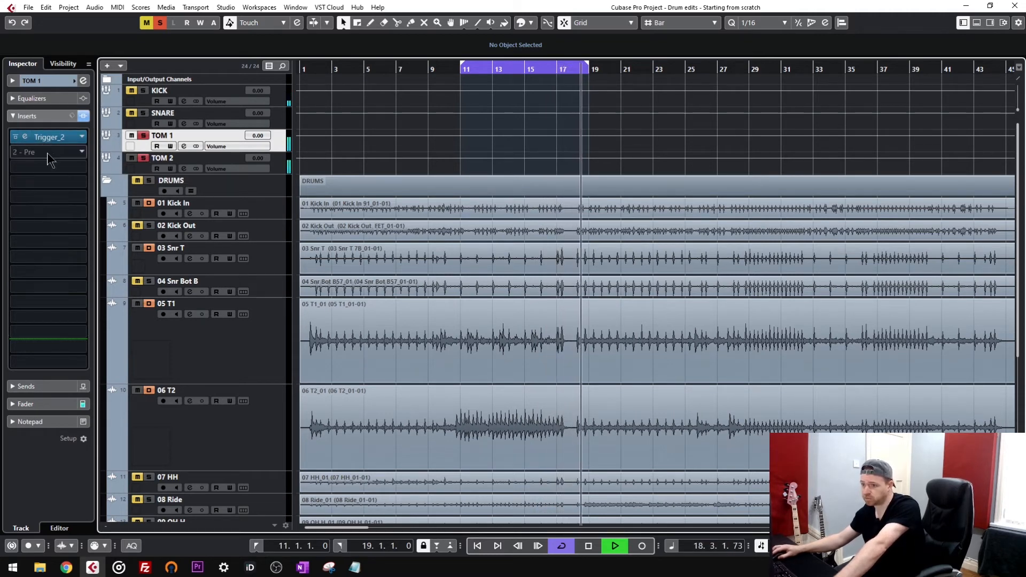
- Check the input level in TOM 1's Trigger_2 during playback, close the plugin, and select the TOM 2 group
click(25, 137)
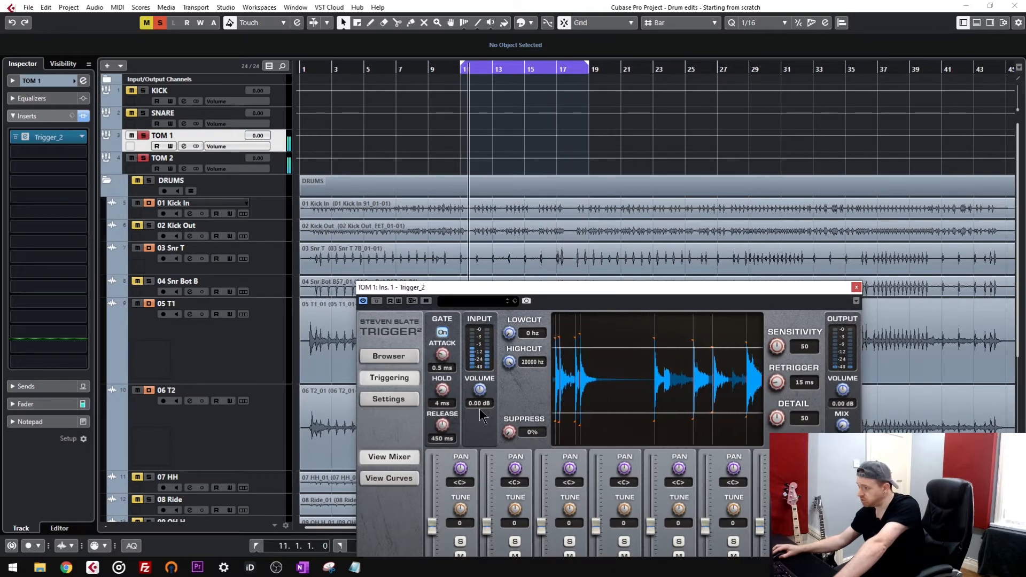
click(856, 287)
key(Down)
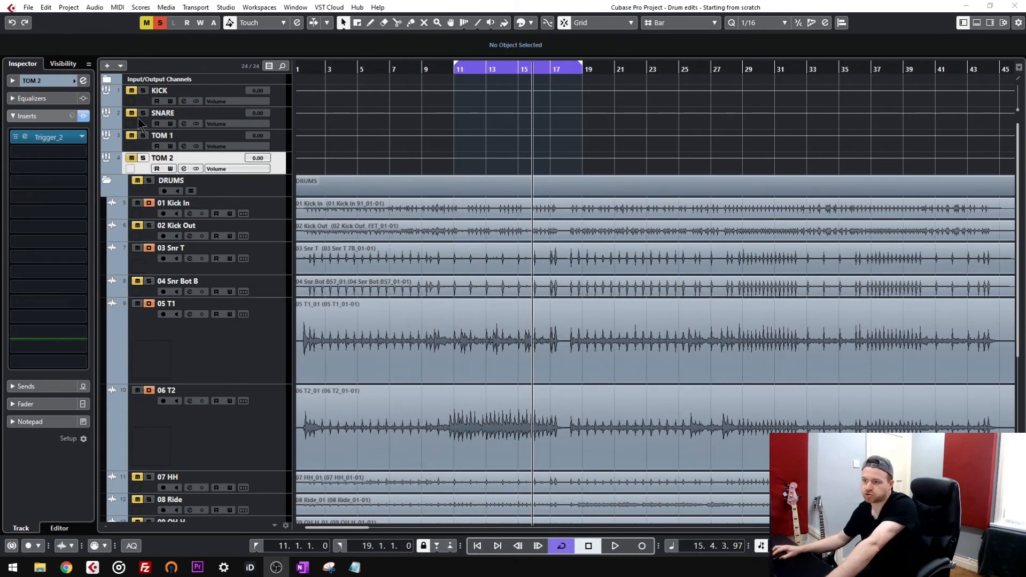
- Review the latency and MIDI Out settings of Trigger_2 on the KICK, SNARE, TOM 1 and TOM 2 groups in turn
click(279, 97)
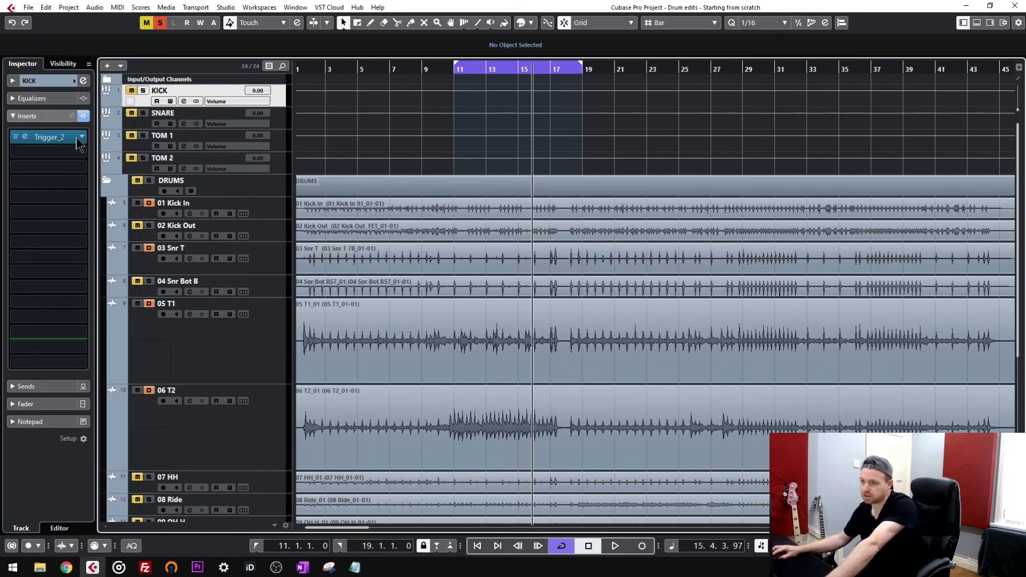
click(28, 138)
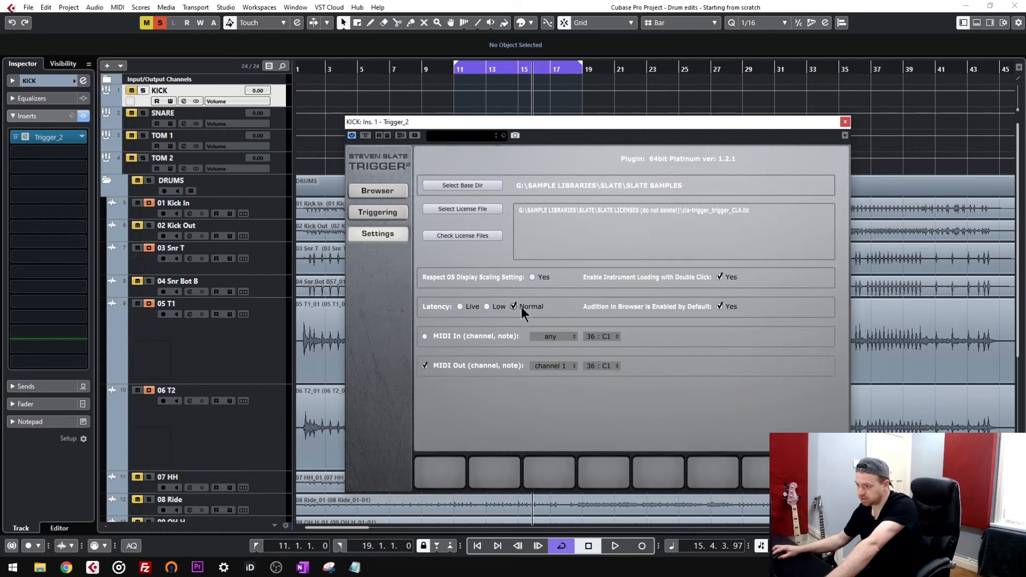
click(845, 123)
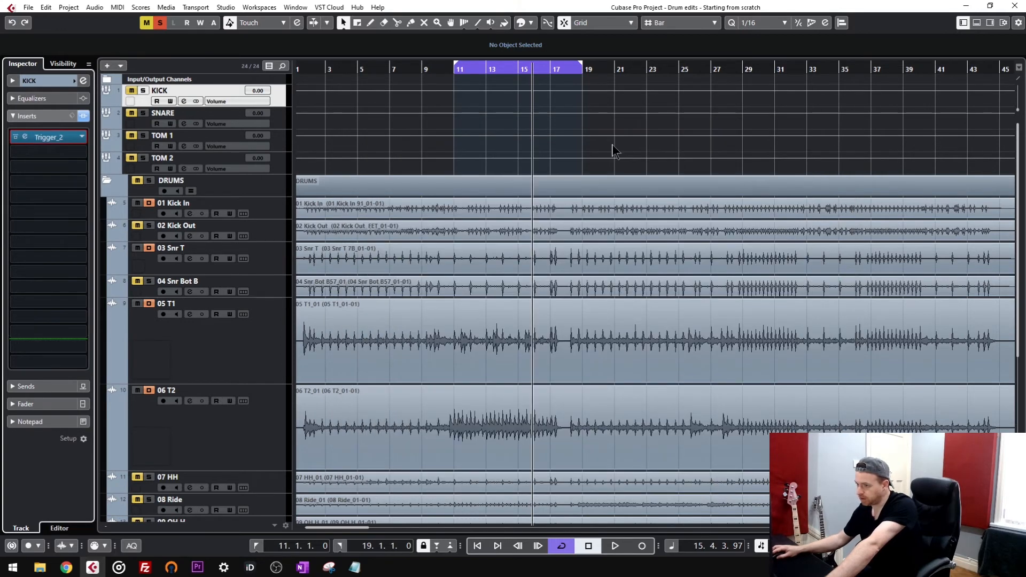
click(277, 121)
click(25, 137)
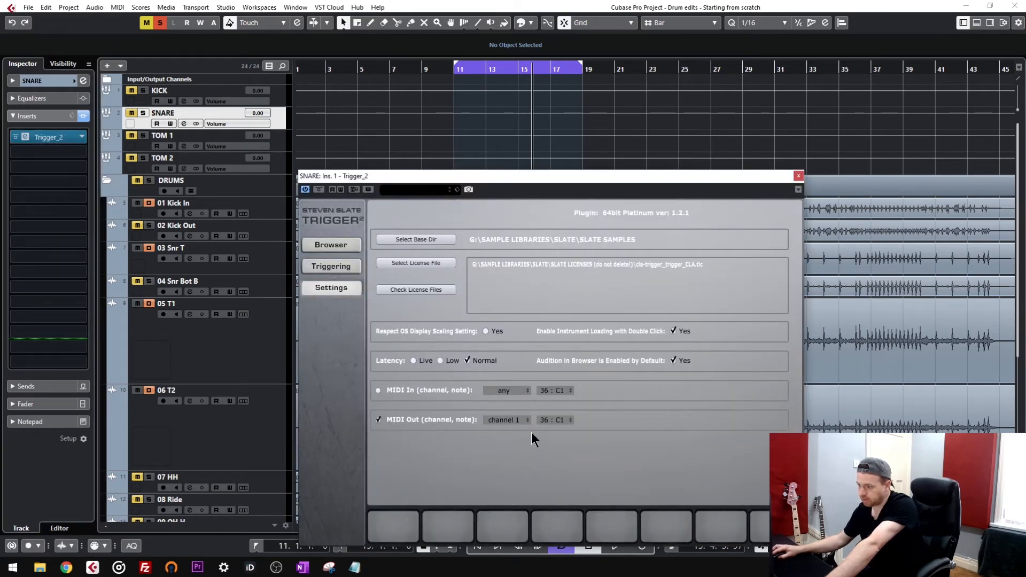
click(798, 177)
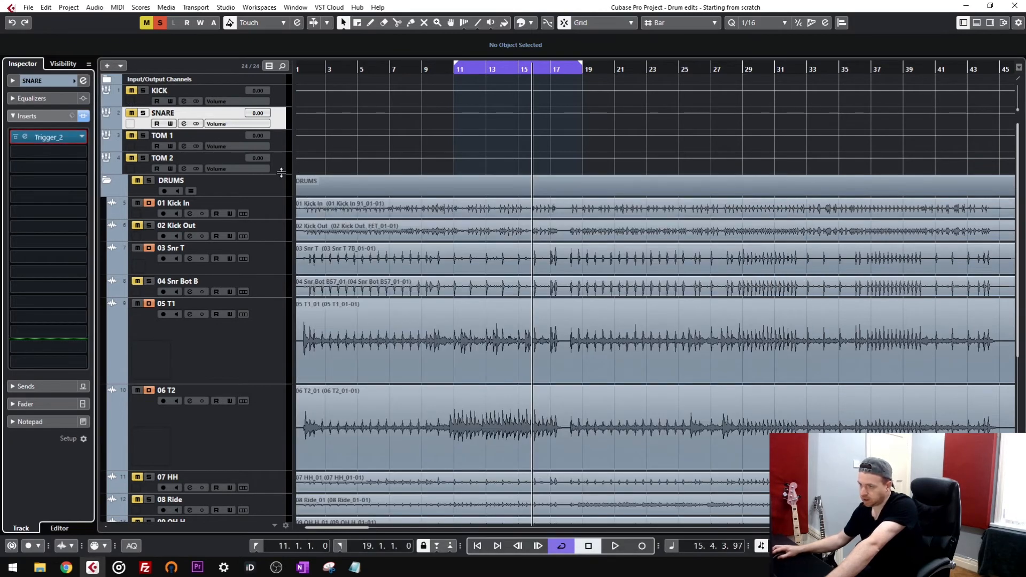
click(281, 142)
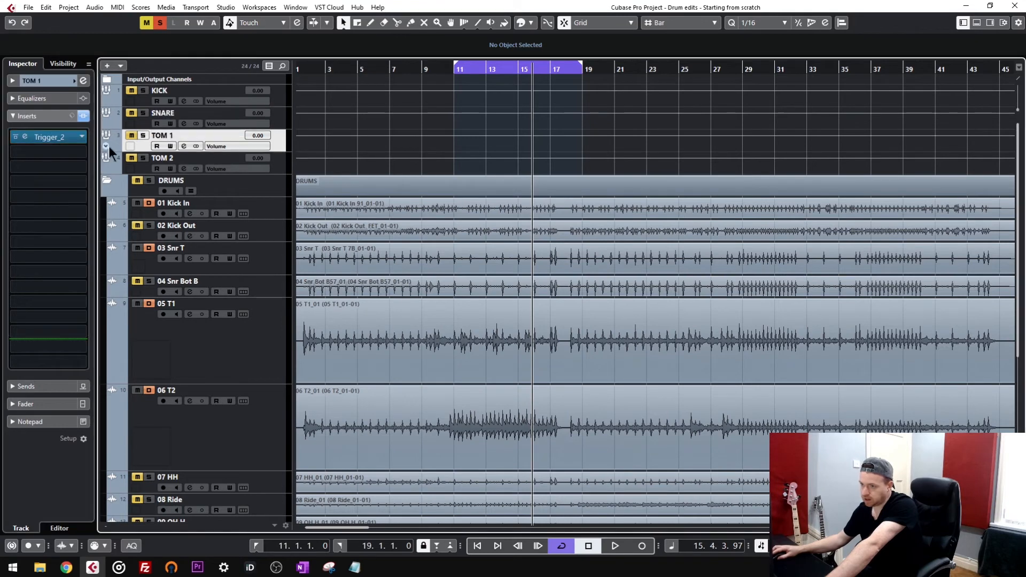
click(25, 136)
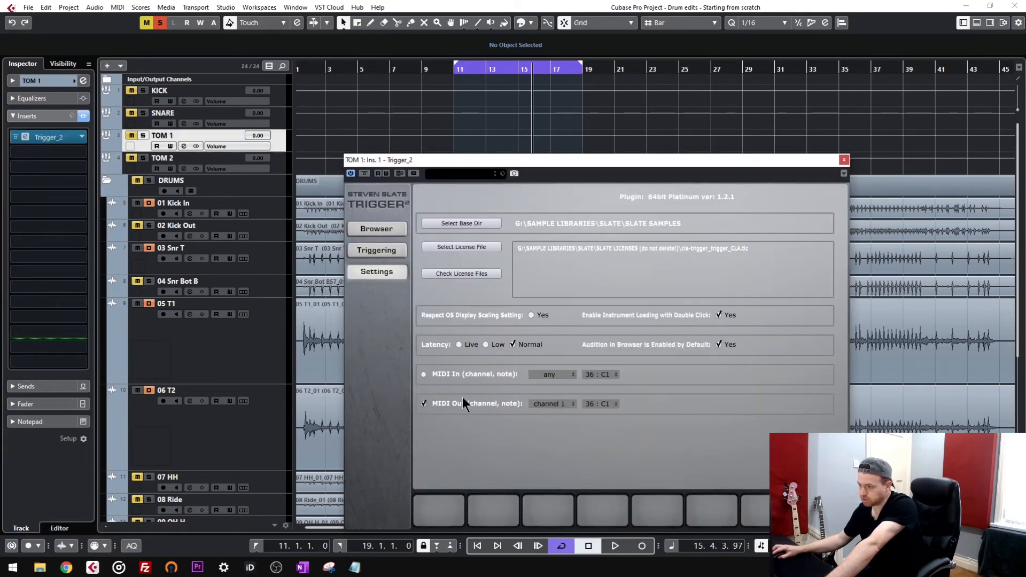
click(844, 159)
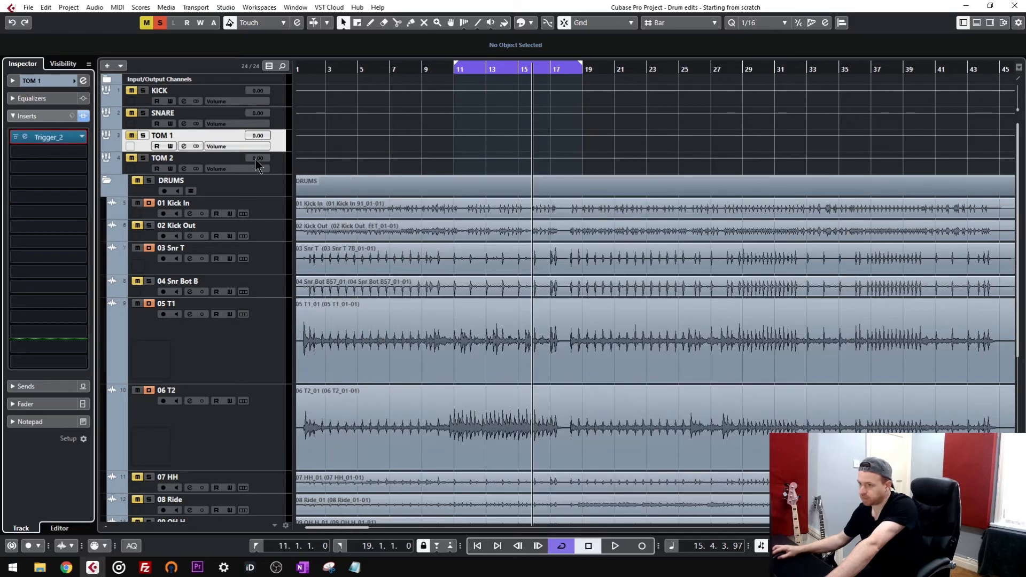
click(275, 167)
click(25, 135)
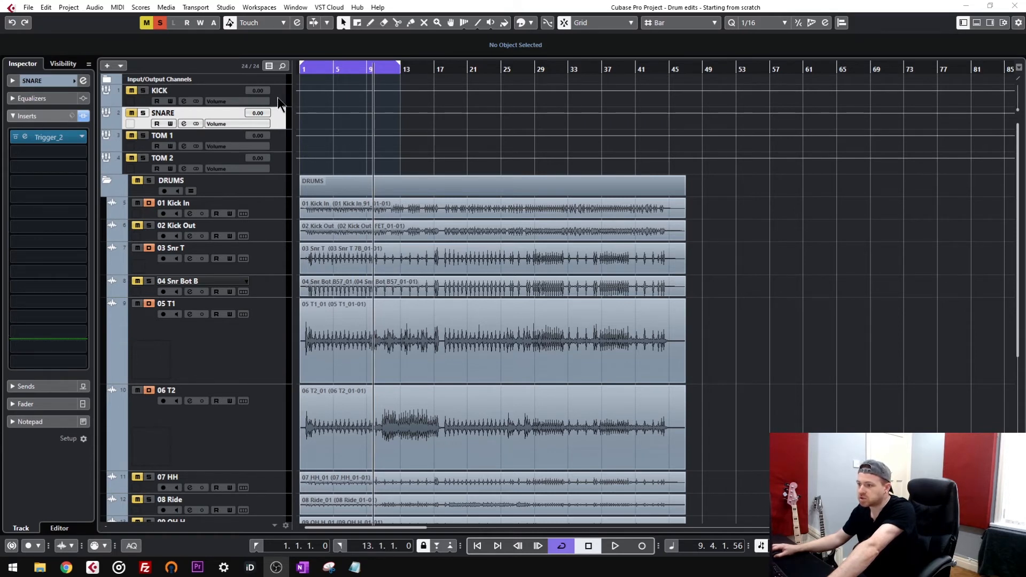
- Solo the KICK group, play from bar 4, and open its Trigger_2 plugin
click(147, 95)
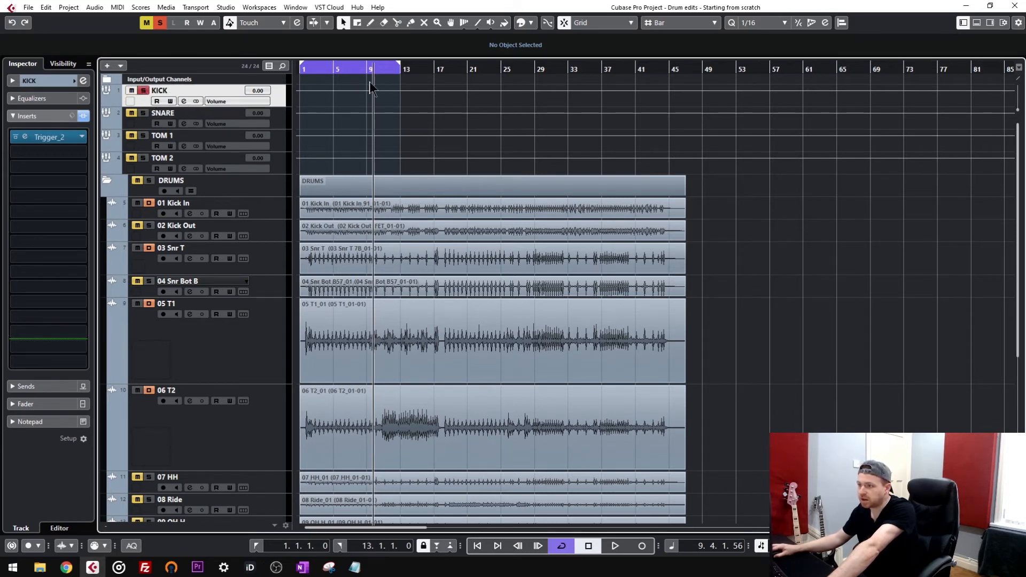
click(324, 69)
key(space)
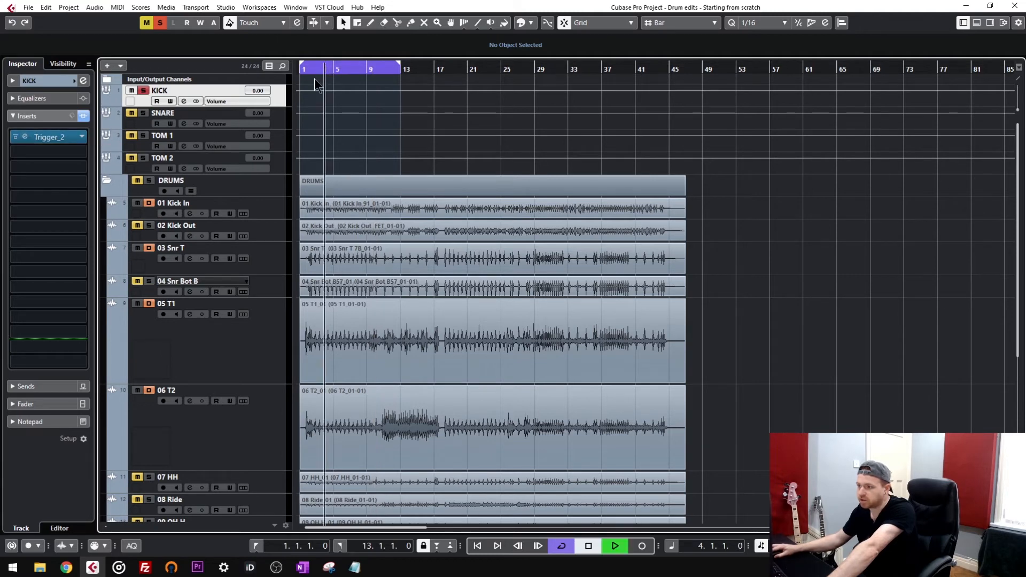
click(31, 136)
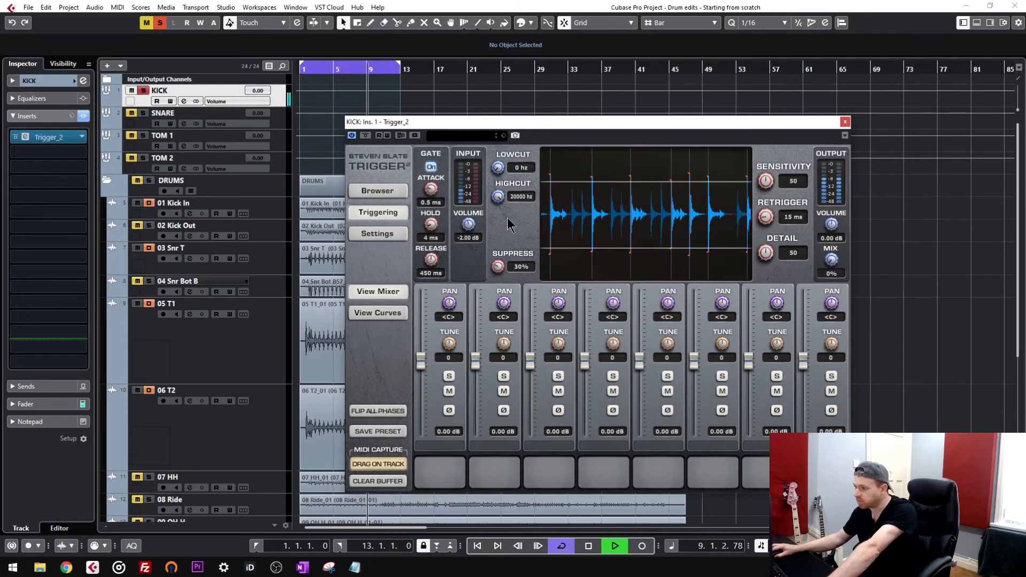
- Set KICK's Trigger_2 to 100% suppress, 20 detail and 4 ms retrigger, and briefly bypass the plugin to compare
drag(500, 275, 543, 190)
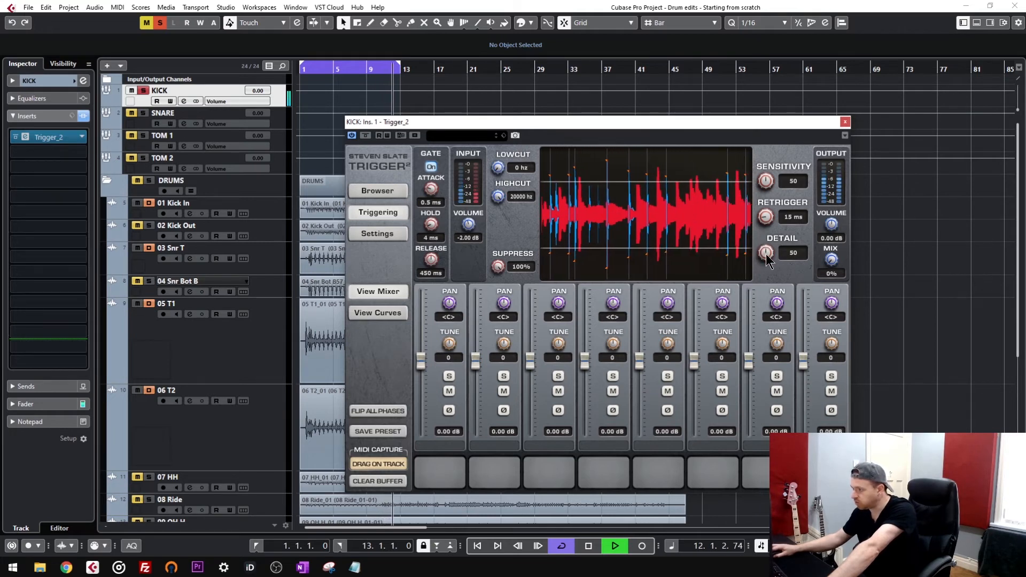
drag(766, 255, 748, 293)
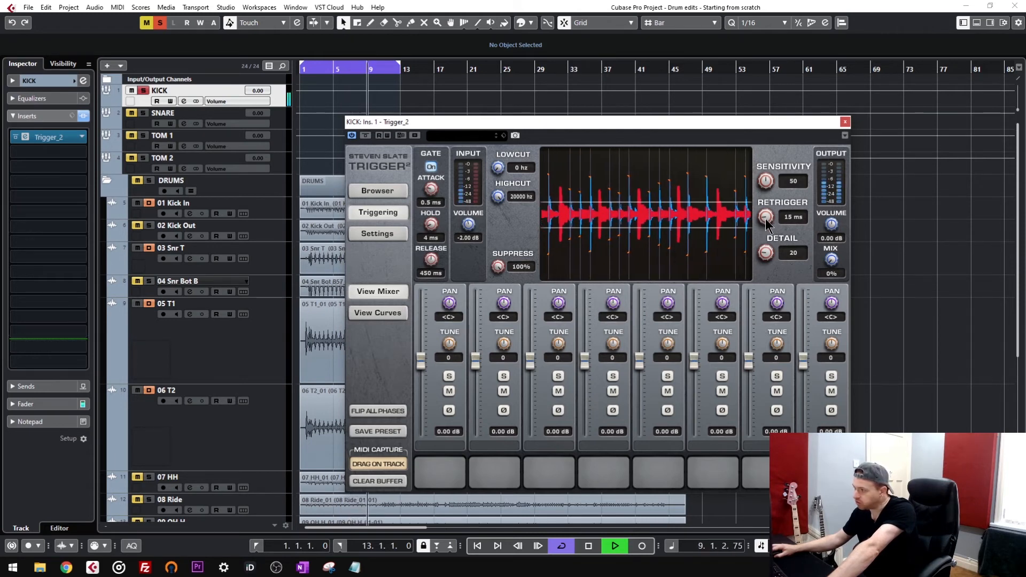
drag(766, 222, 757, 233)
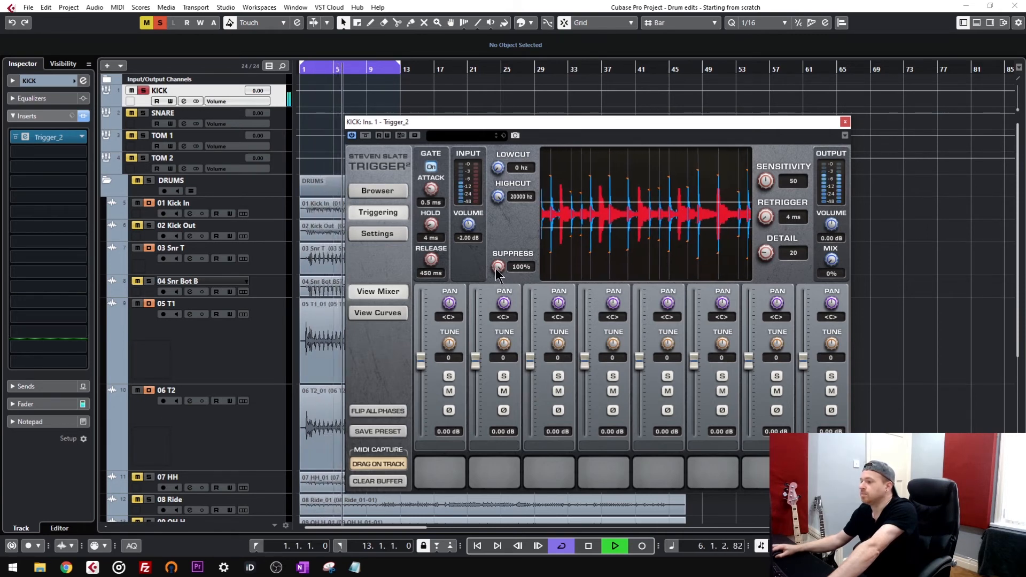
click(365, 135)
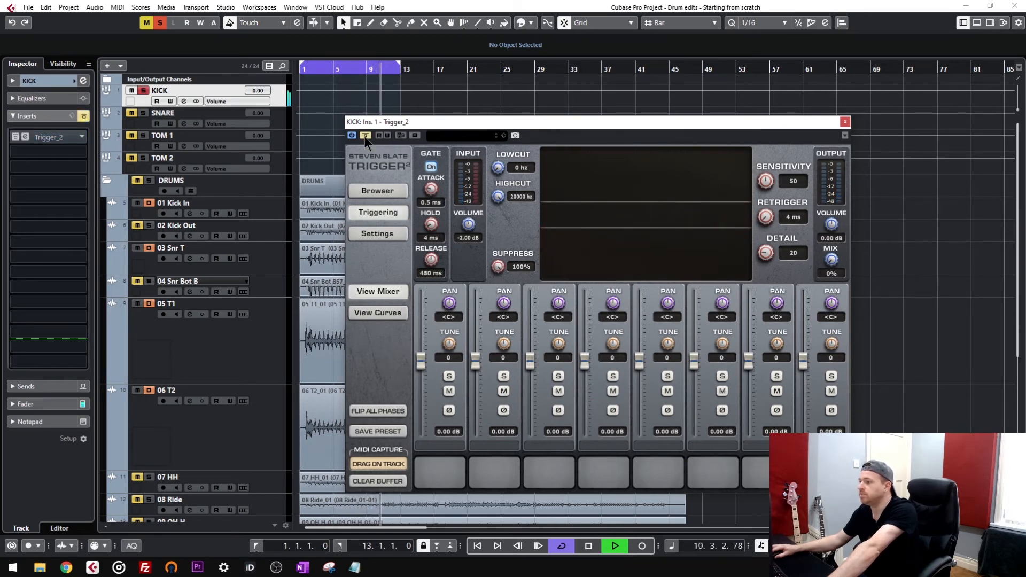
click(363, 136)
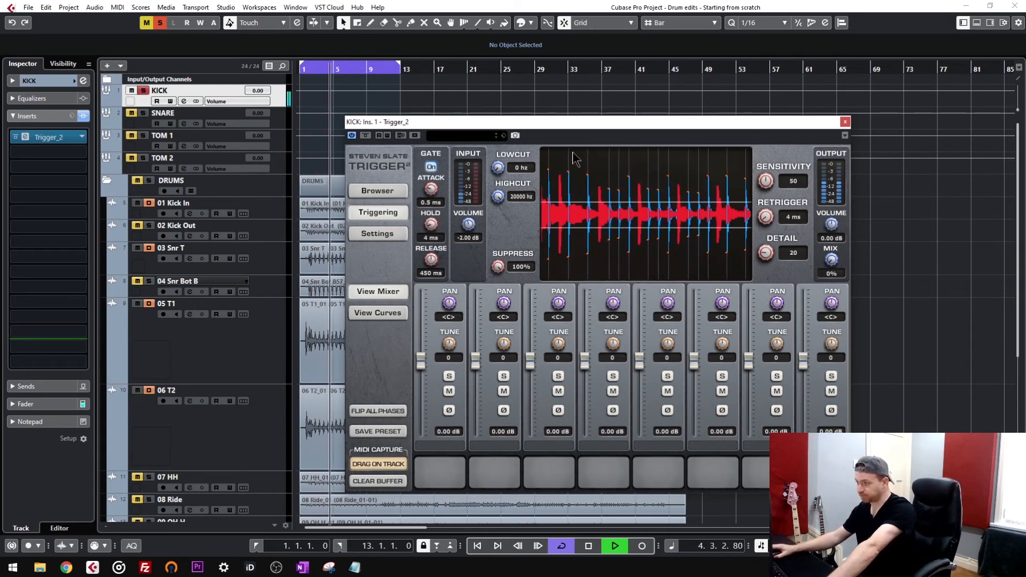
- Stop playback, close KICK's Trigger_2, open the plugin on the SNARE group, and play from bar 1
key(space)
click(845, 122)
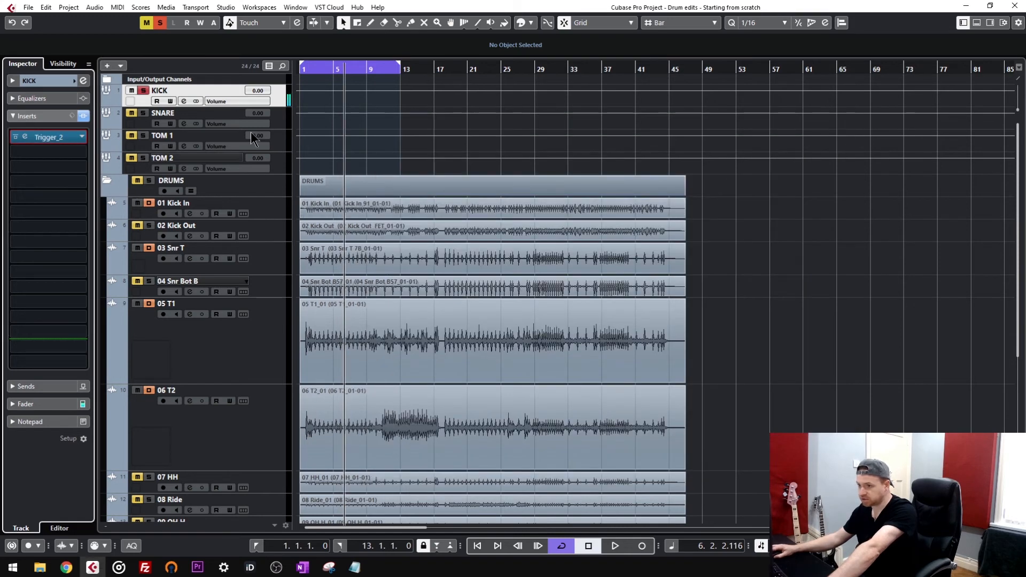
click(279, 115)
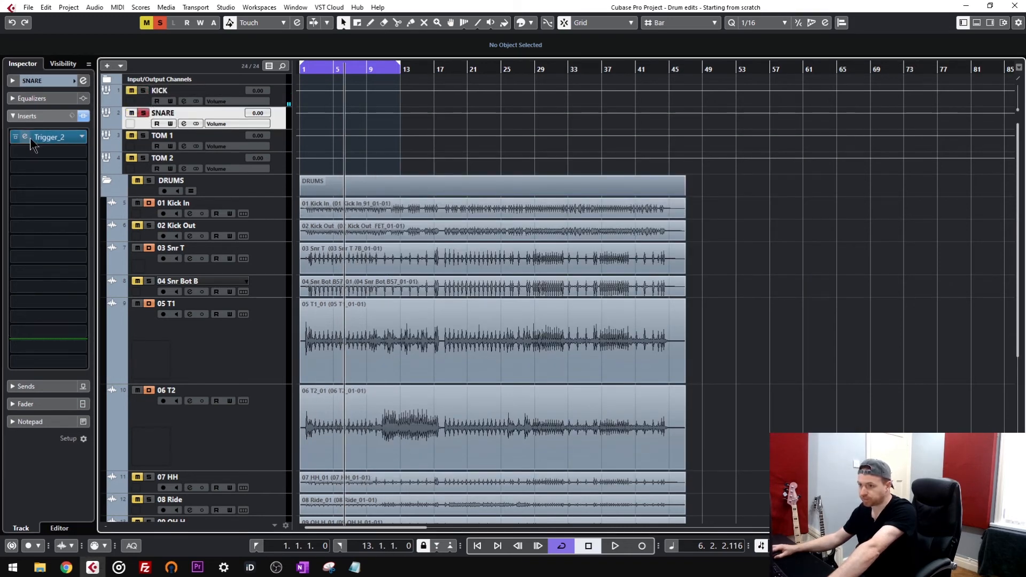
click(45, 137)
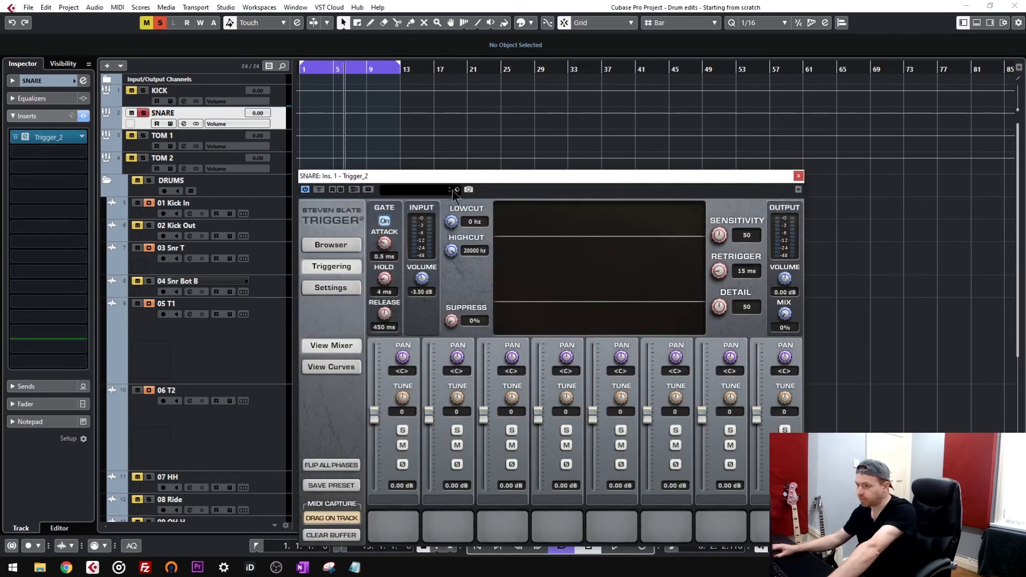
click(308, 70)
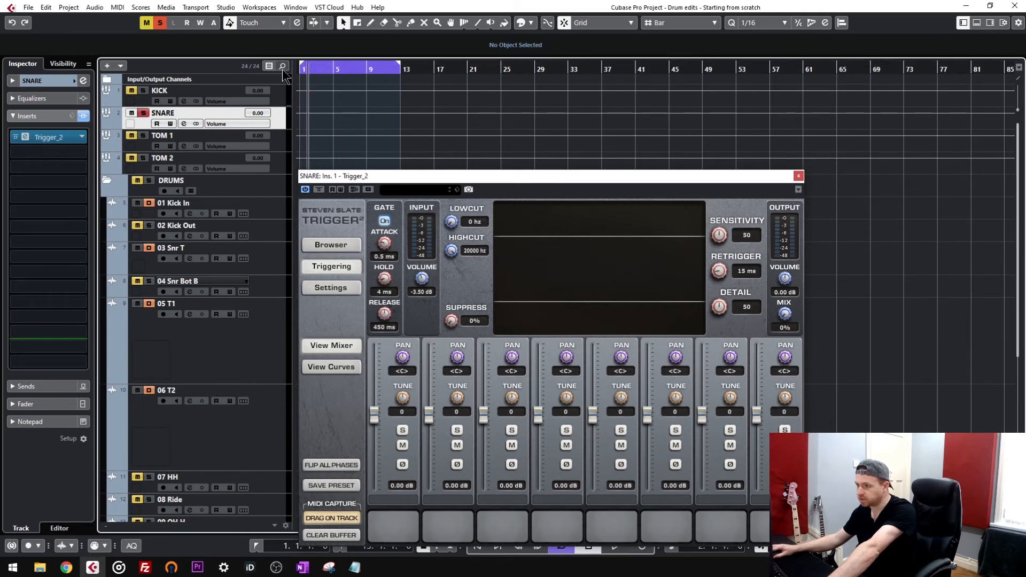
key(space)
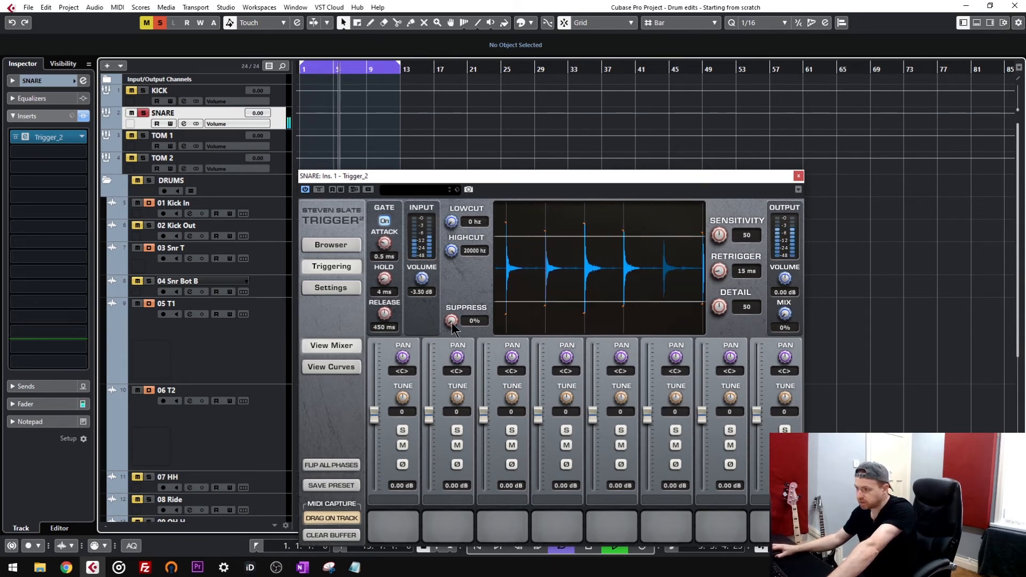
- Set SNARE's Trigger_2 to 42% suppress, 5 detail and 4 ms retrigger, briefly bypass it to compare, and close it
drag(451, 323, 457, 265)
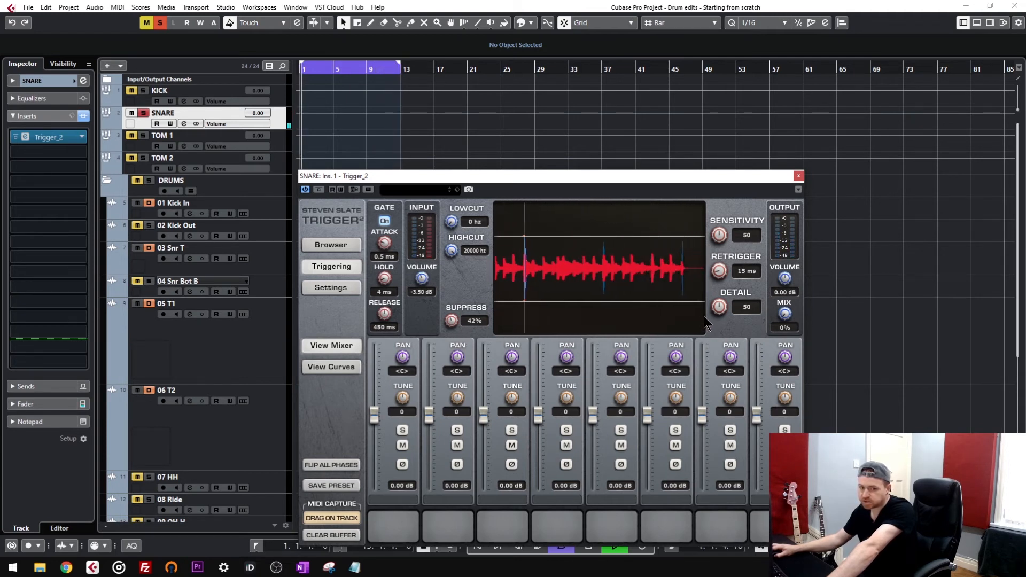
drag(723, 306, 682, 367)
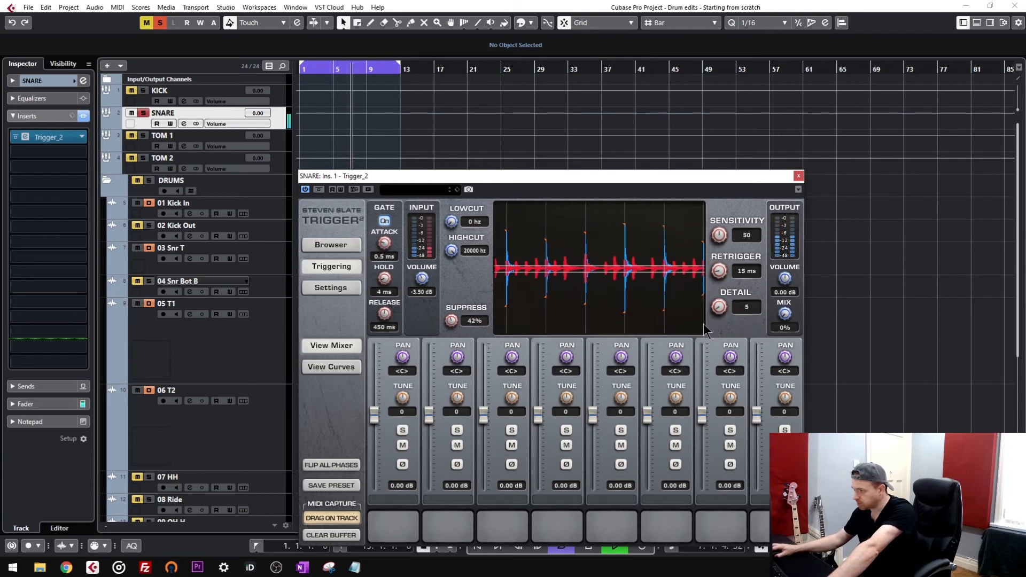
drag(723, 274, 712, 287)
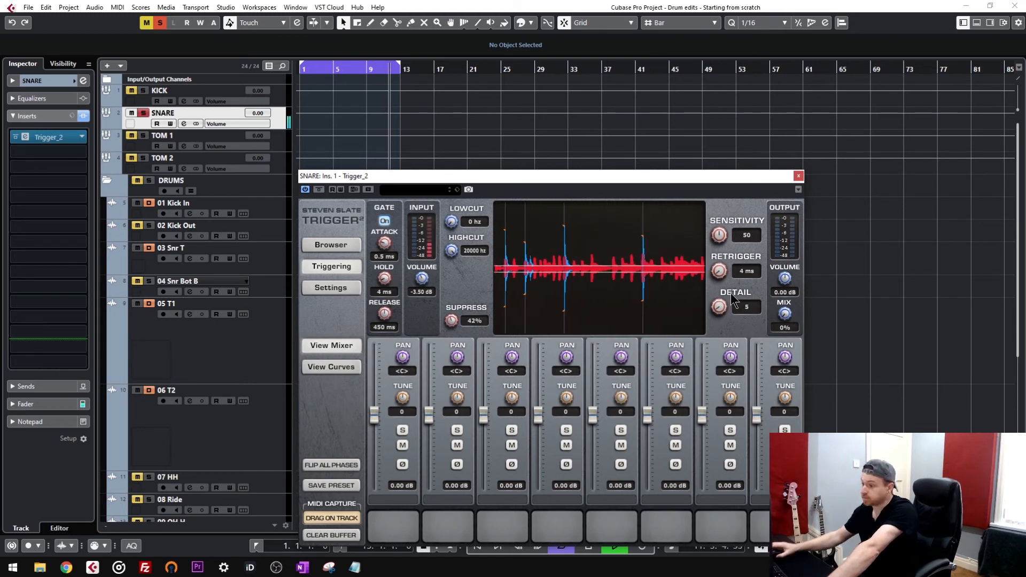
click(318, 190)
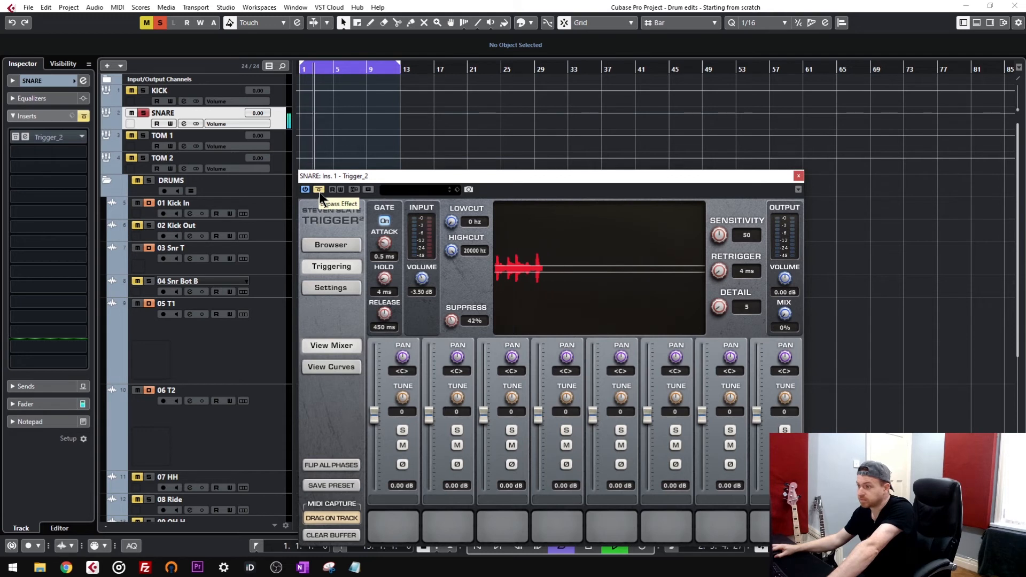
click(319, 190)
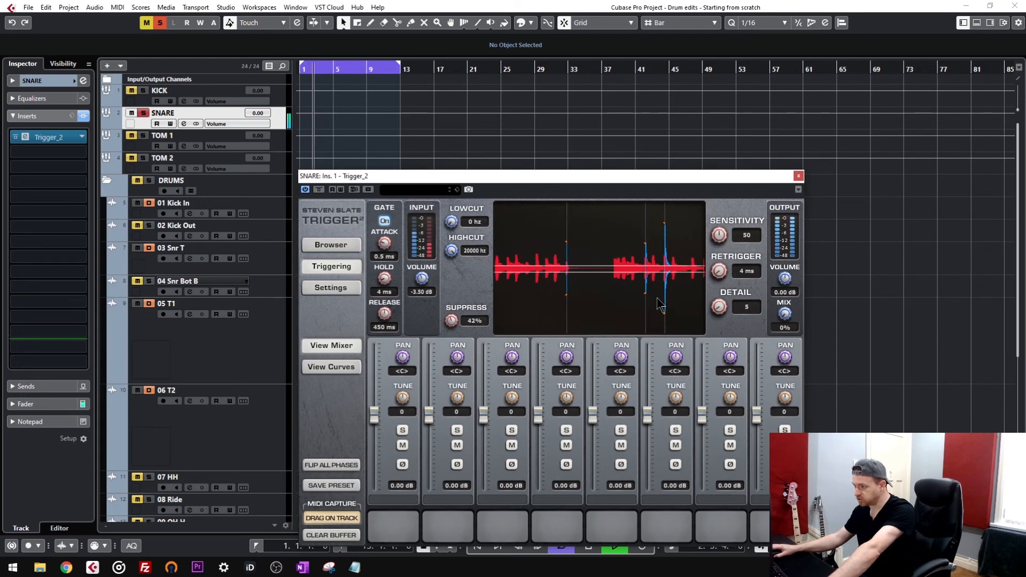
click(798, 178)
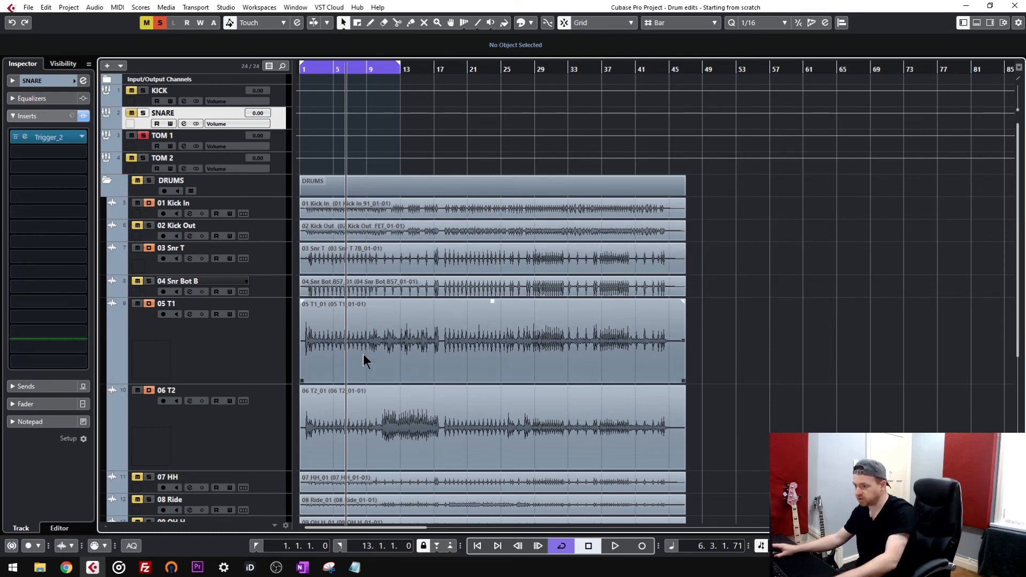
- Set the loop range from bar 11 to bar 18 and play from bar 11 with the TOM 1 group soloed
scroll(354, 368, up, 5)
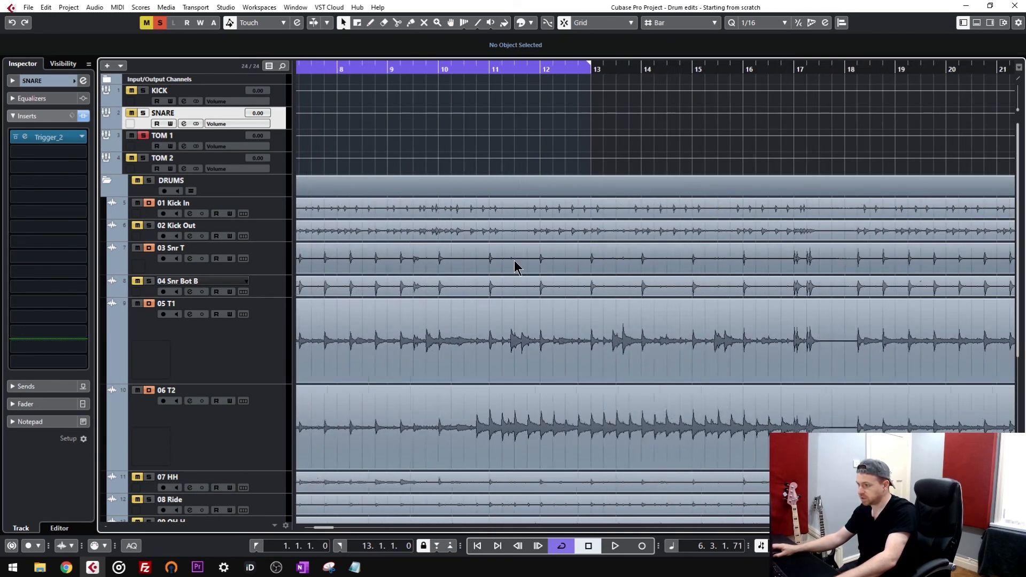
scroll(513, 262, down, 2)
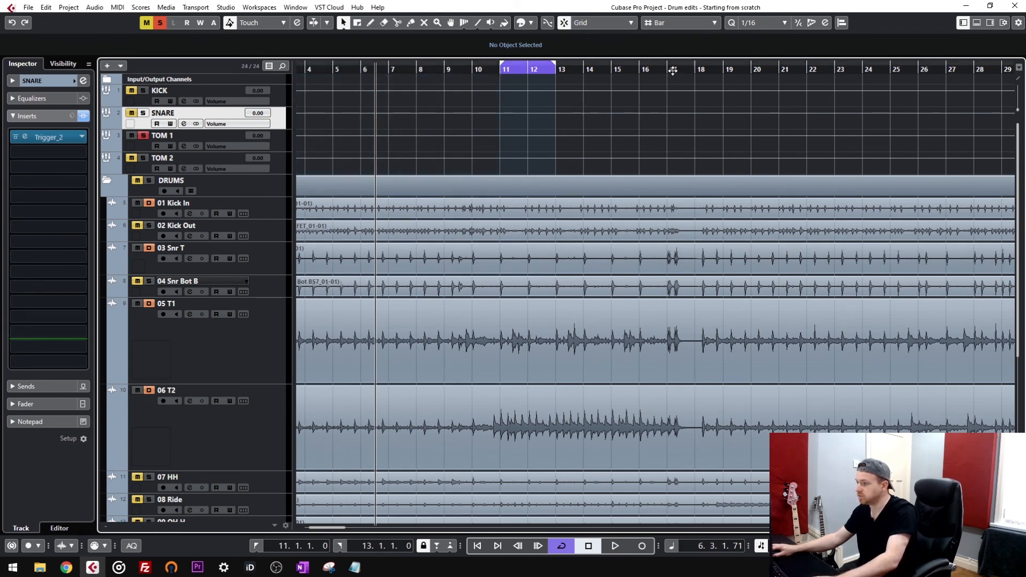
alt+click(696, 76)
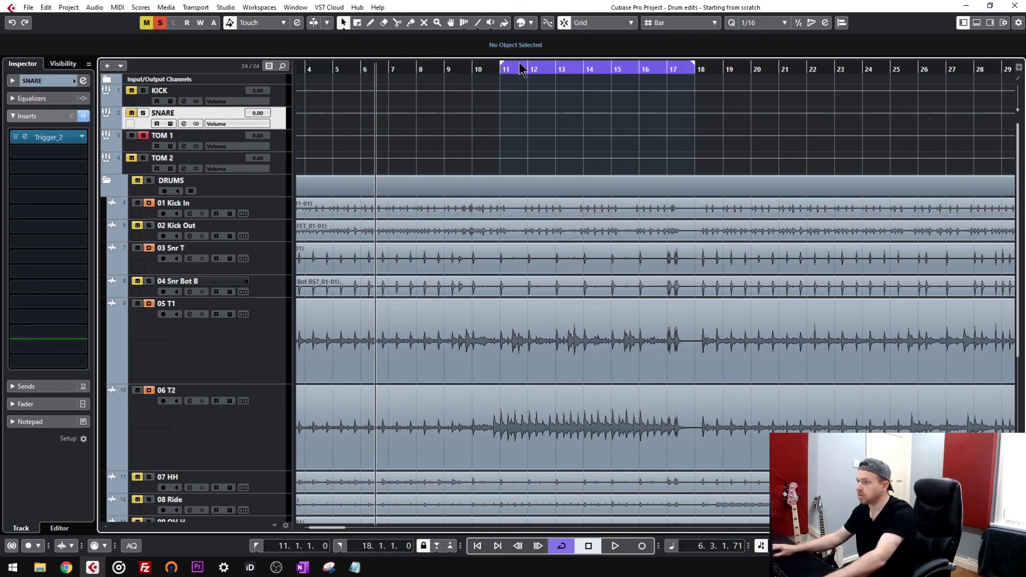
click(502, 70)
key(space)
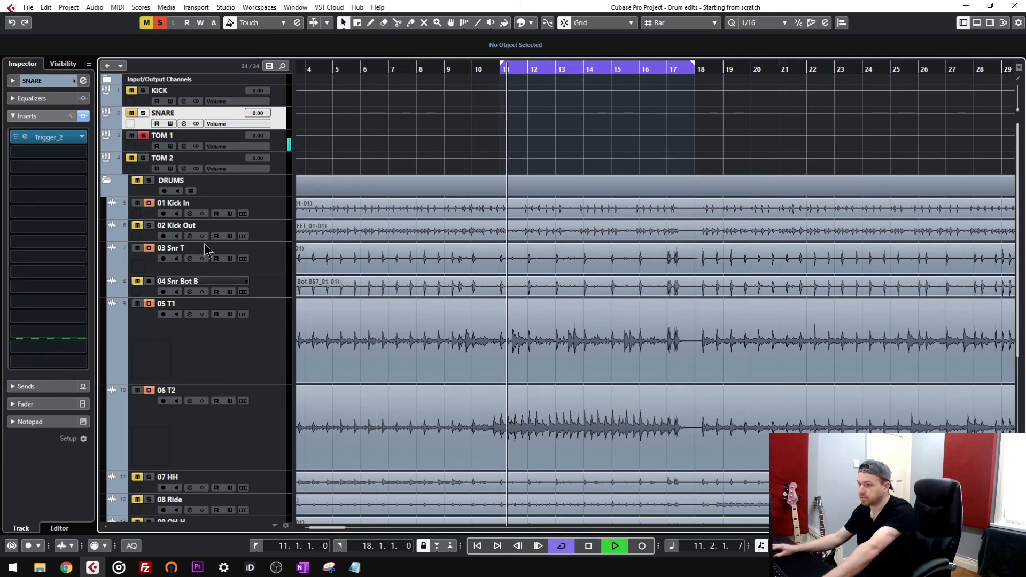
- Set SNARE's Trigger_2 to 100% suppress and 18 detail, compare its hits with the arrangement, close it and stop playback
click(24, 138)
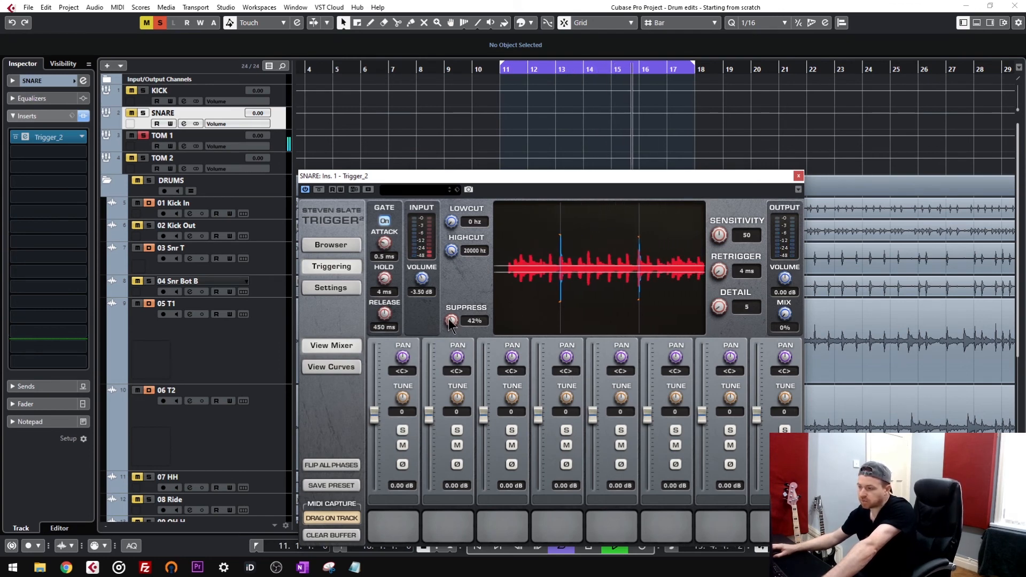
drag(450, 320, 486, 233)
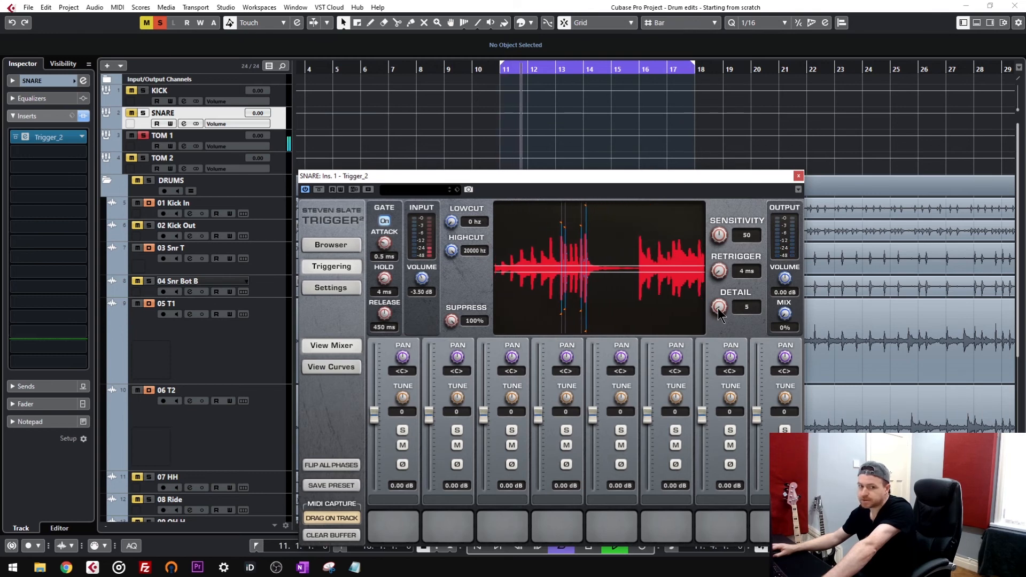
drag(718, 314, 719, 285)
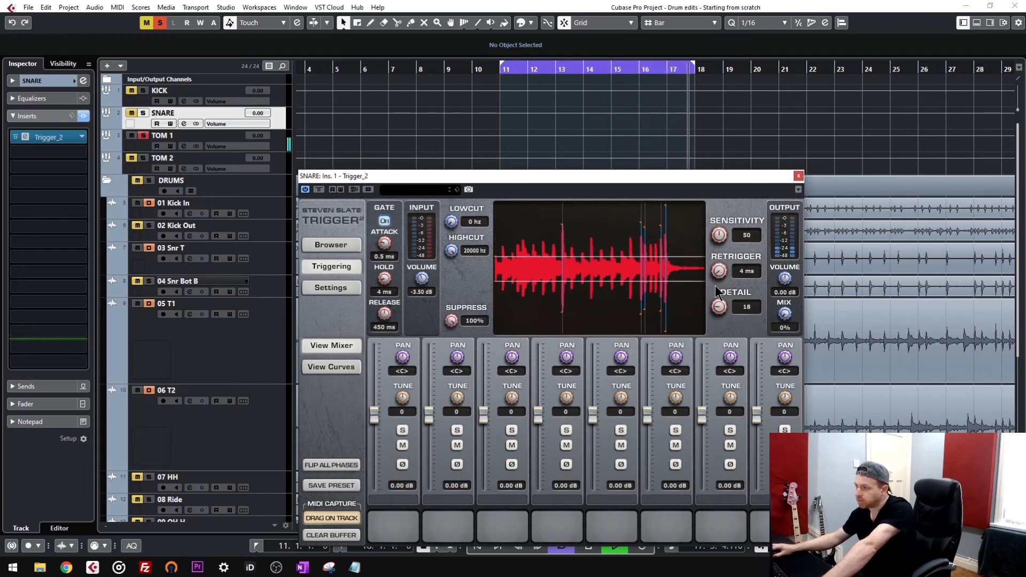
drag(650, 178, 644, 370)
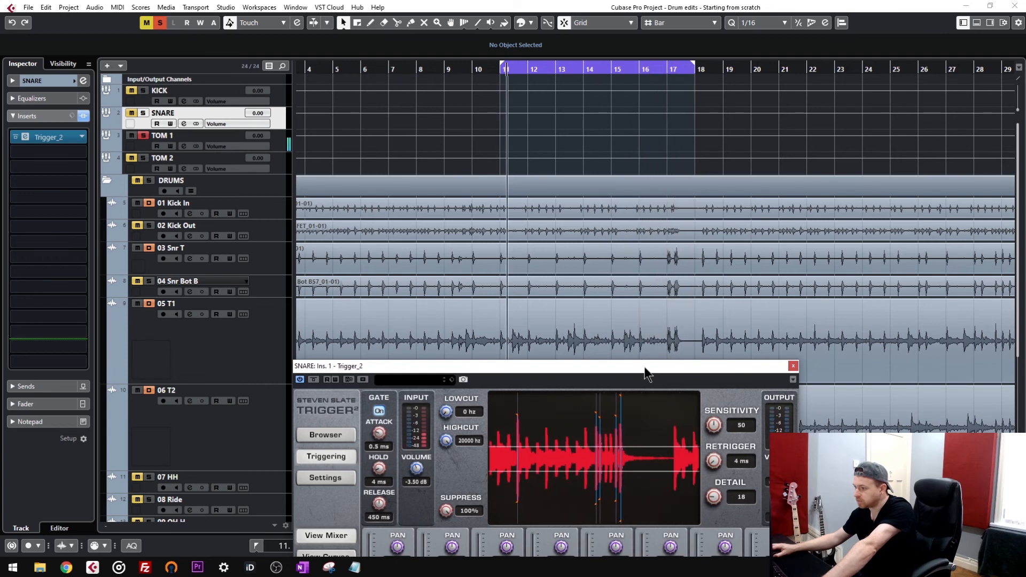
drag(647, 372, 647, 160)
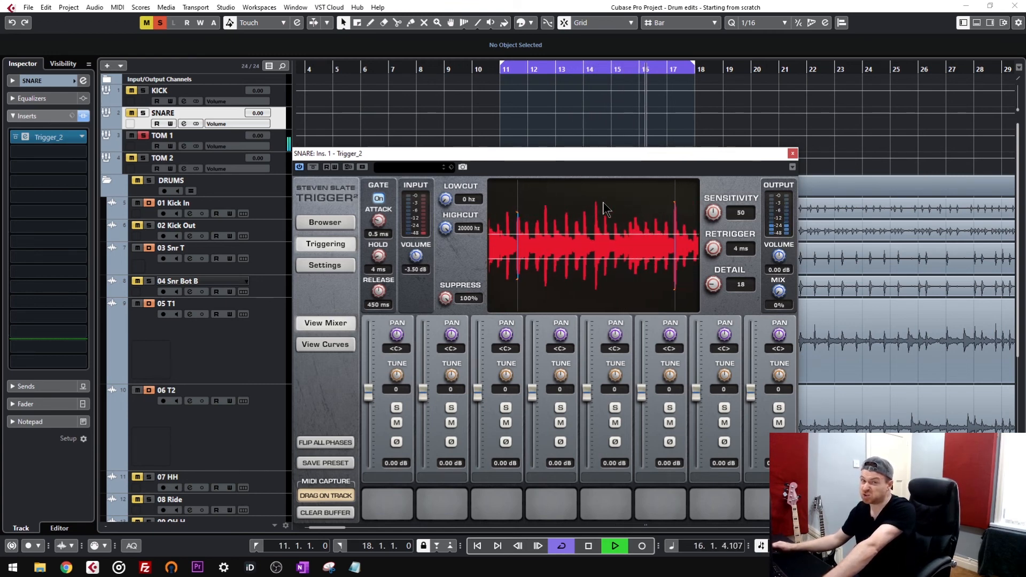
click(792, 154)
key(space)
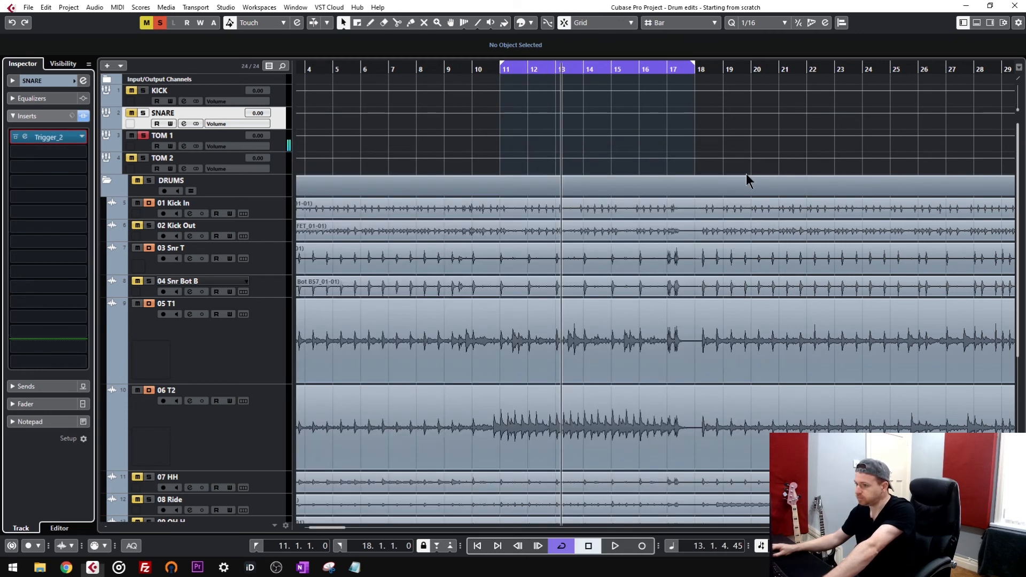
- Solo the TOM 2 group in place of TOM 1, show its Trigger_2 triggering settings, and start playback
click(143, 158)
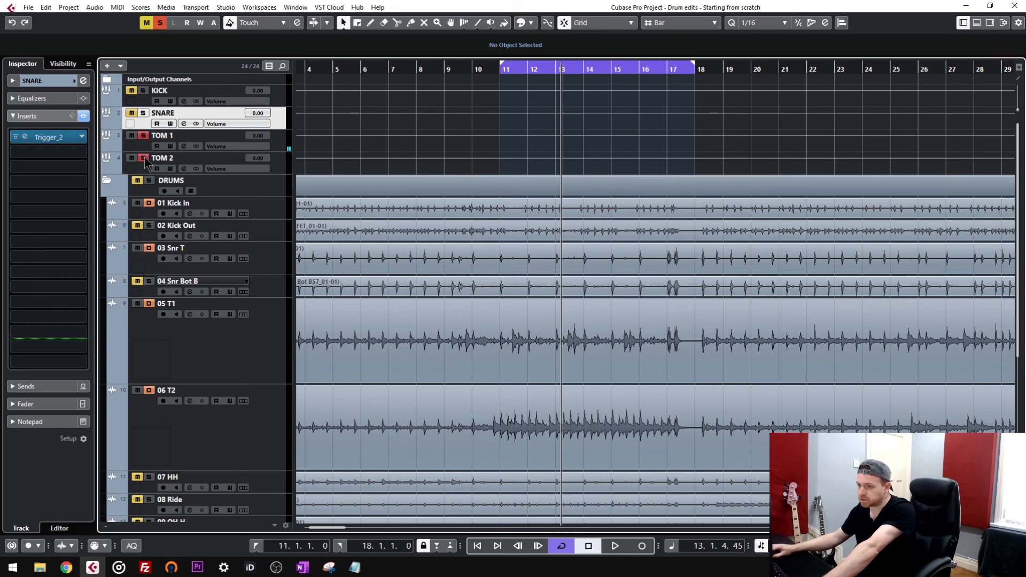
click(142, 135)
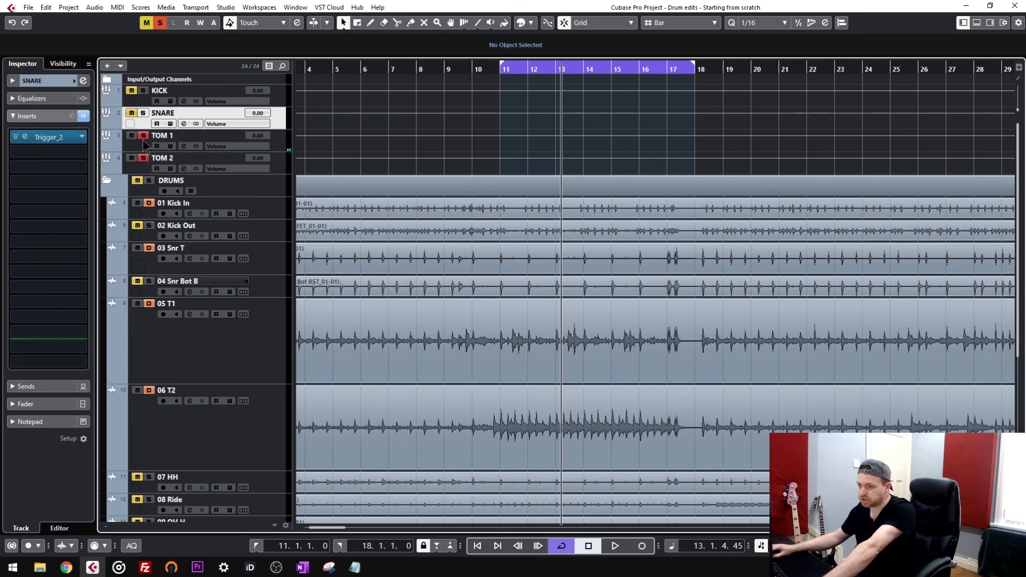
click(249, 170)
click(24, 136)
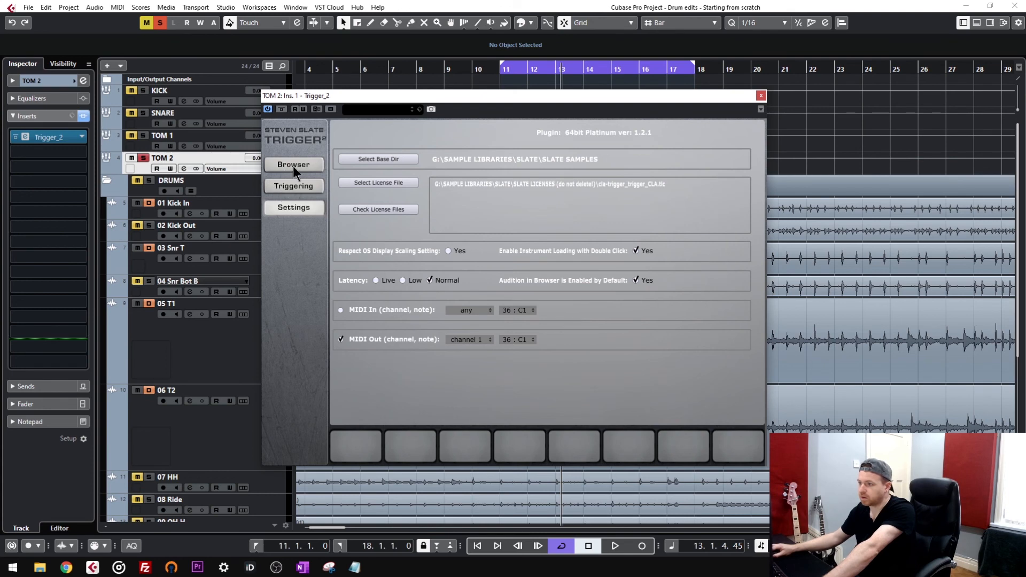
click(293, 187)
key(space)
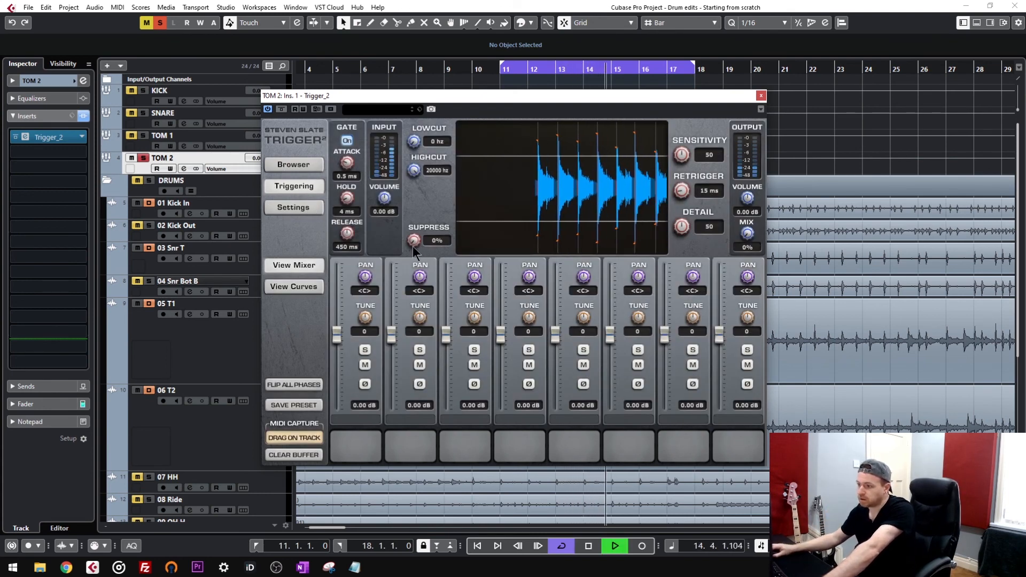
- Set TOM 2's Trigger_2 to 100% suppress, 10 detail and 4 ms retrigger, and close the plugin
drag(412, 246, 491, 192)
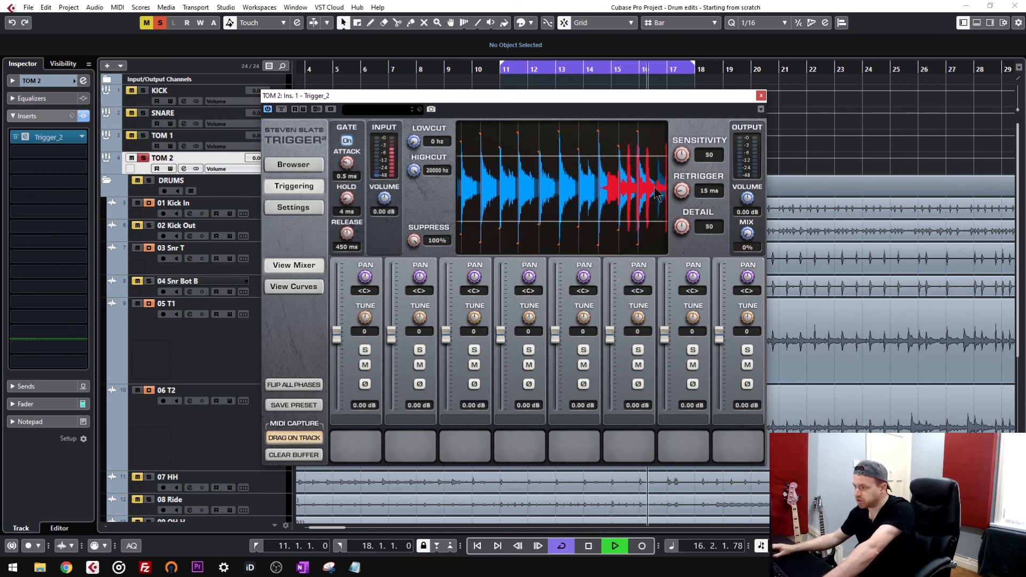
drag(683, 230, 659, 277)
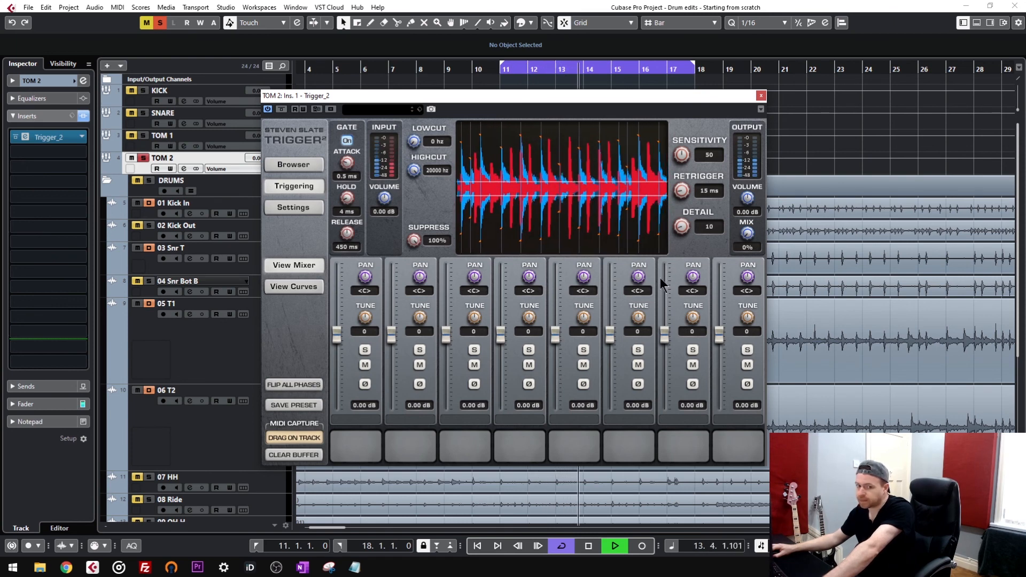
mouse_move(681, 190)
mouse_down()
mouse_move(679, 203)
mouse_move(678, 191)
mouse_up()
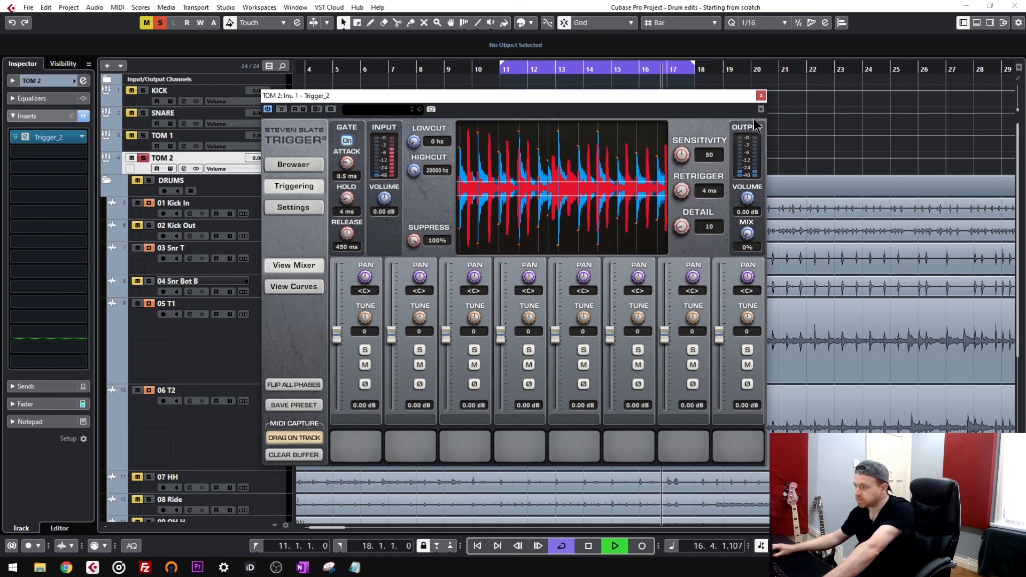
click(761, 95)
- Set the retrigger of TOM 1's Trigger_2 to 4 ms, solo TOM 1 alongside TOM 2, and stop playback
click(149, 139)
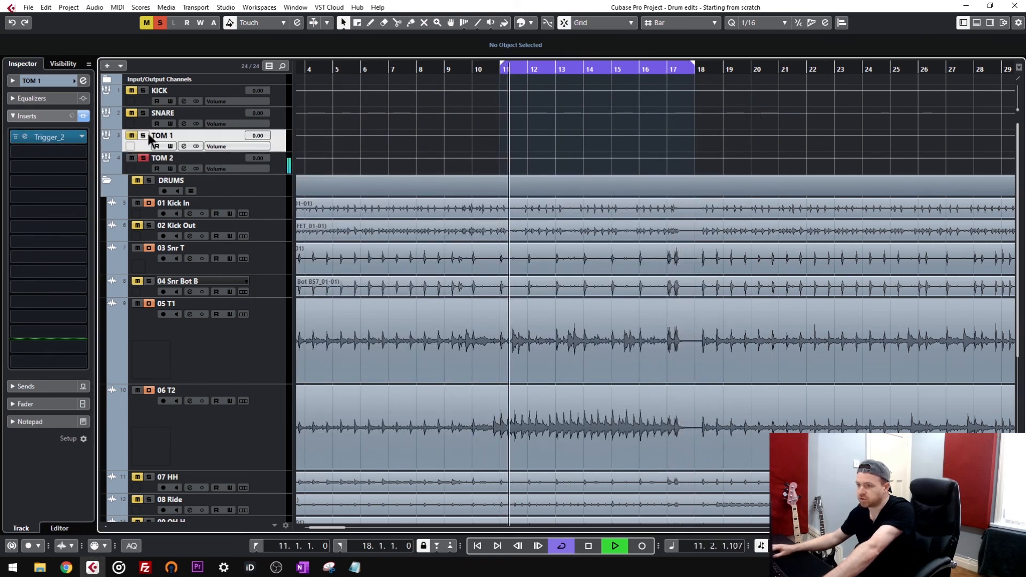
click(24, 138)
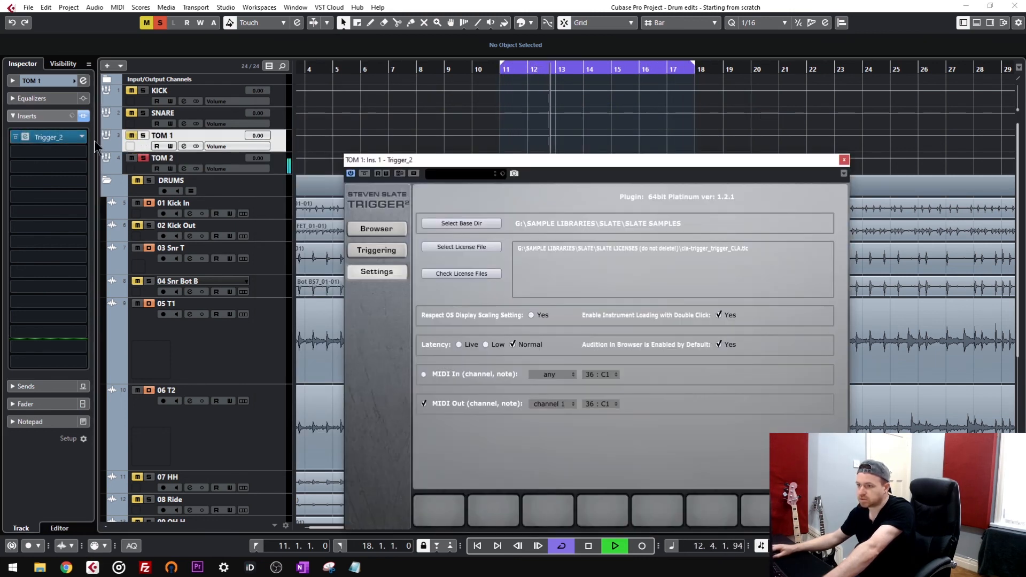
click(377, 250)
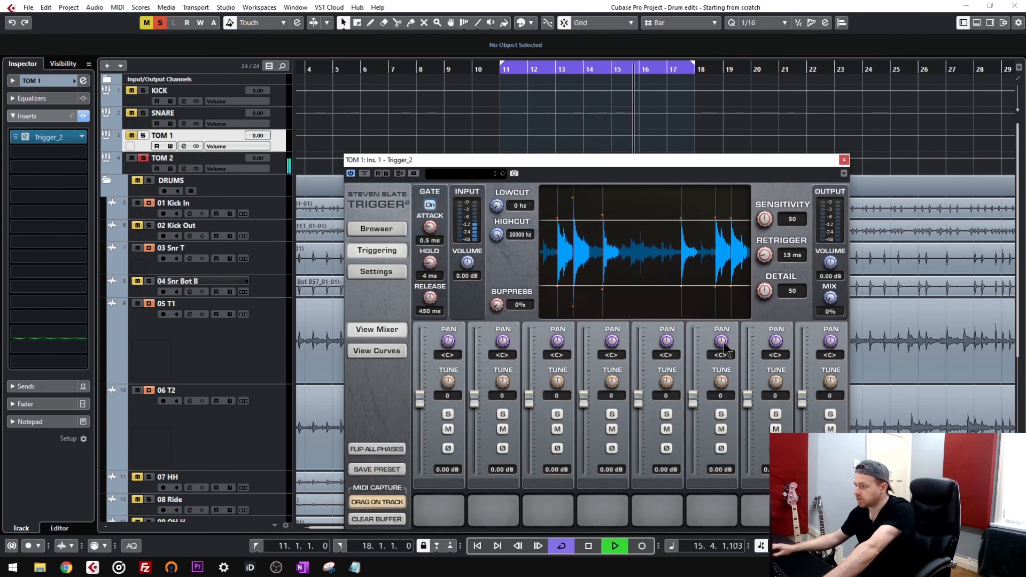
drag(759, 252, 759, 265)
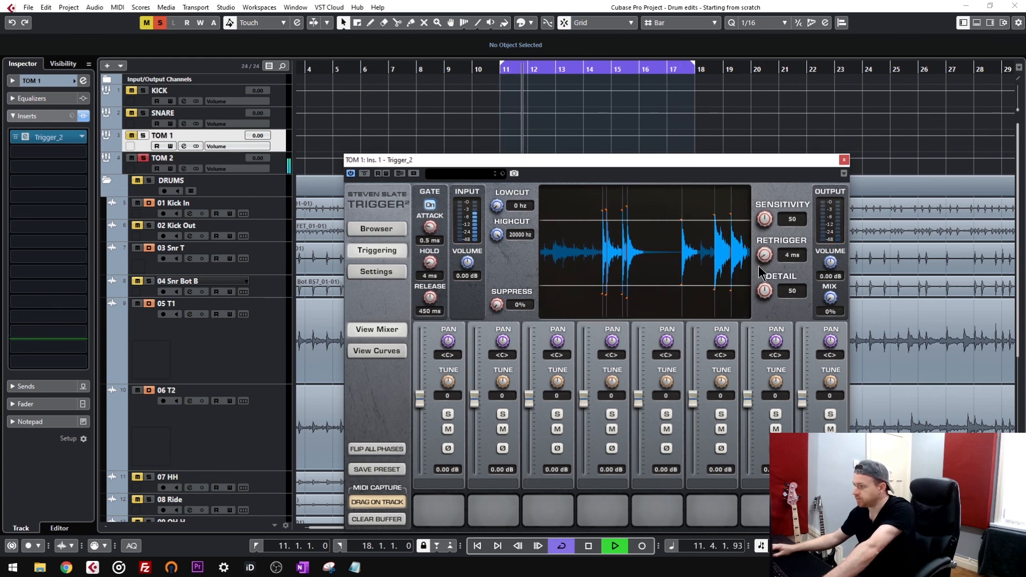
click(843, 159)
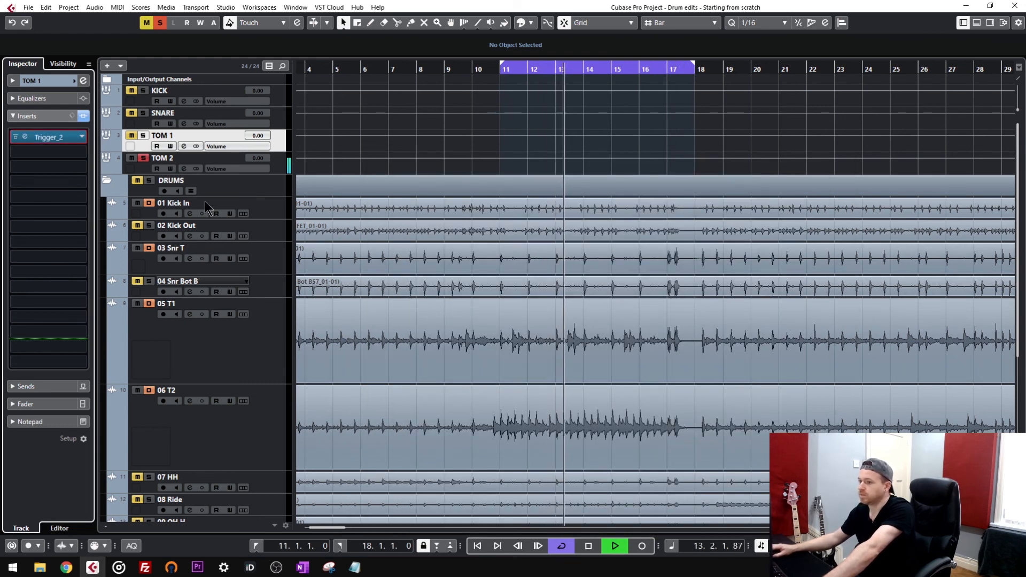
click(143, 135)
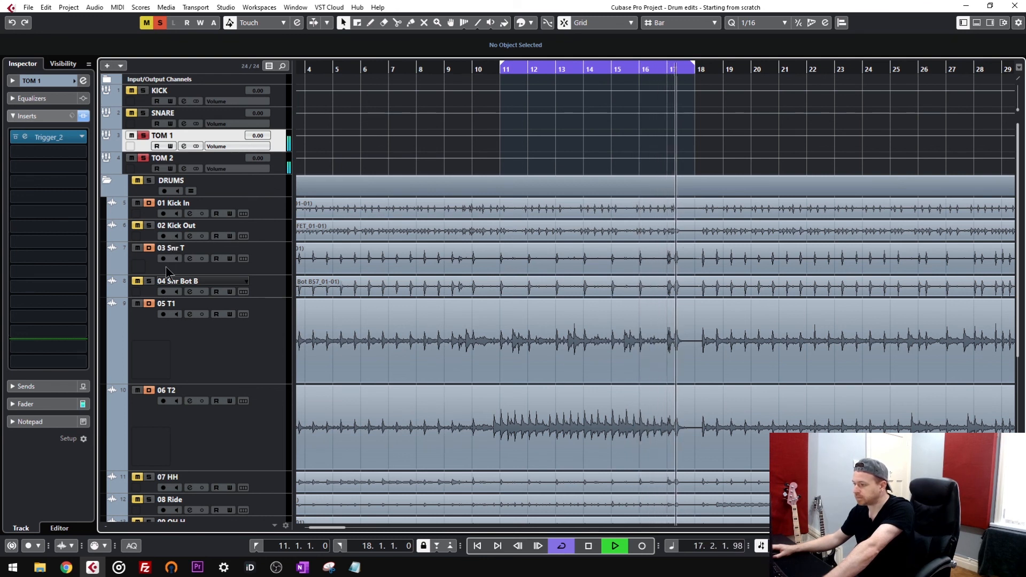
key(space)
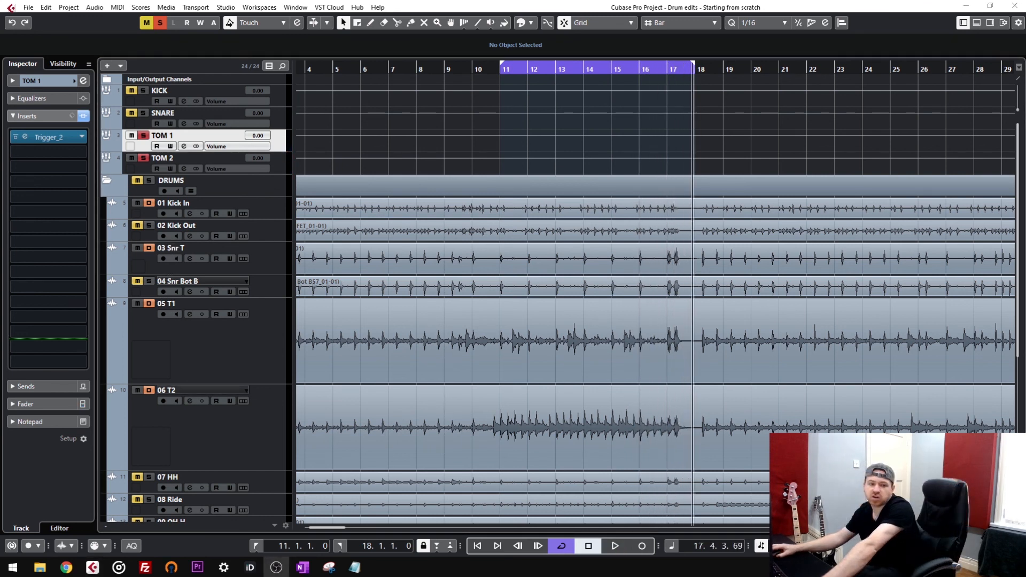